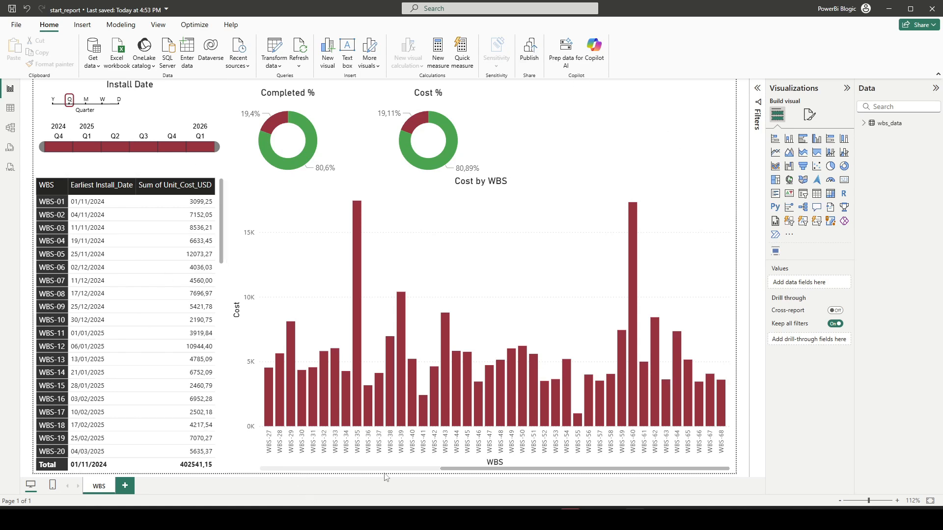
Step: Find the Vcad visual by BLOGIC SRL among the available Power BI visuals and import it into the report
left_click_drag(507, 470, 300, 470)
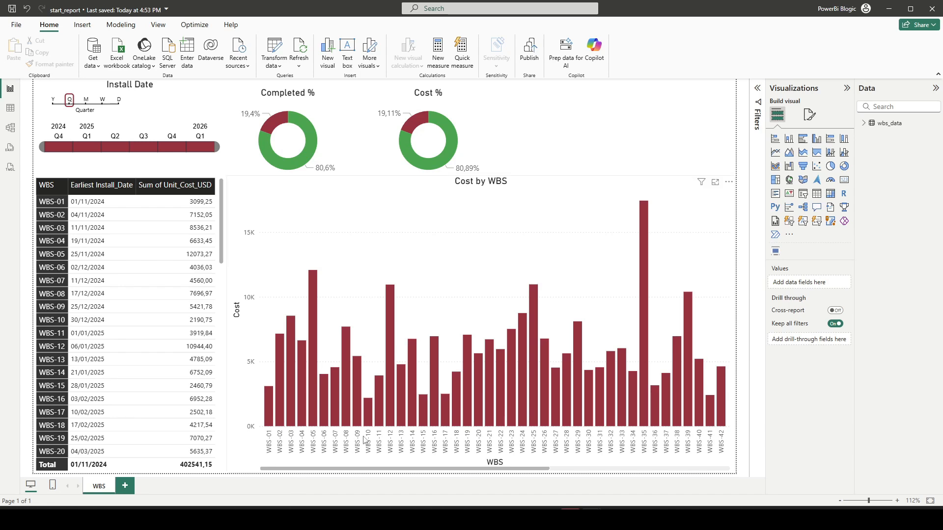
left_click(791, 236)
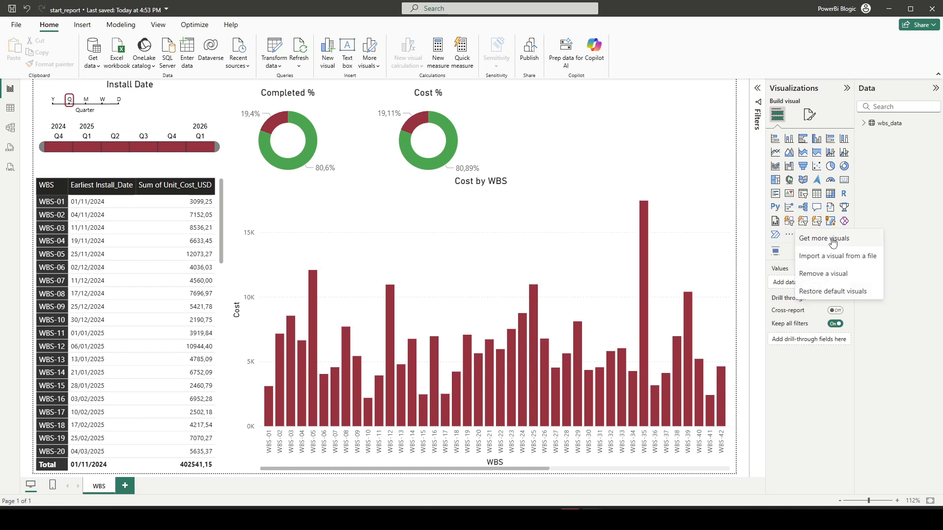
left_click(864, 240)
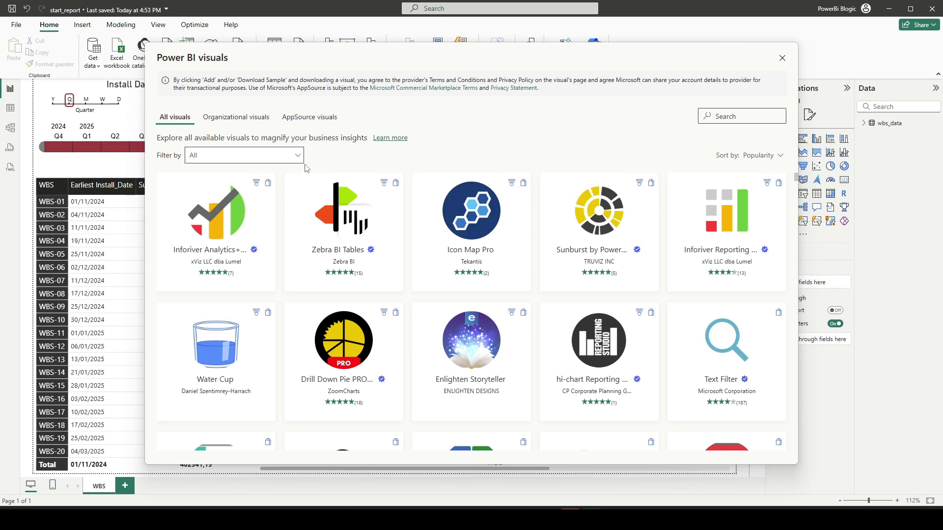
left_click(754, 113)
type("vca")
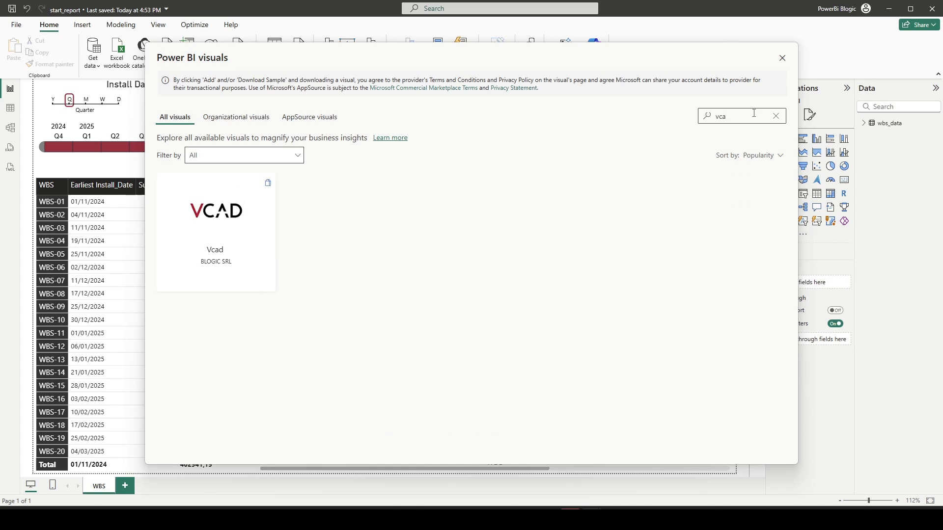
type("d")
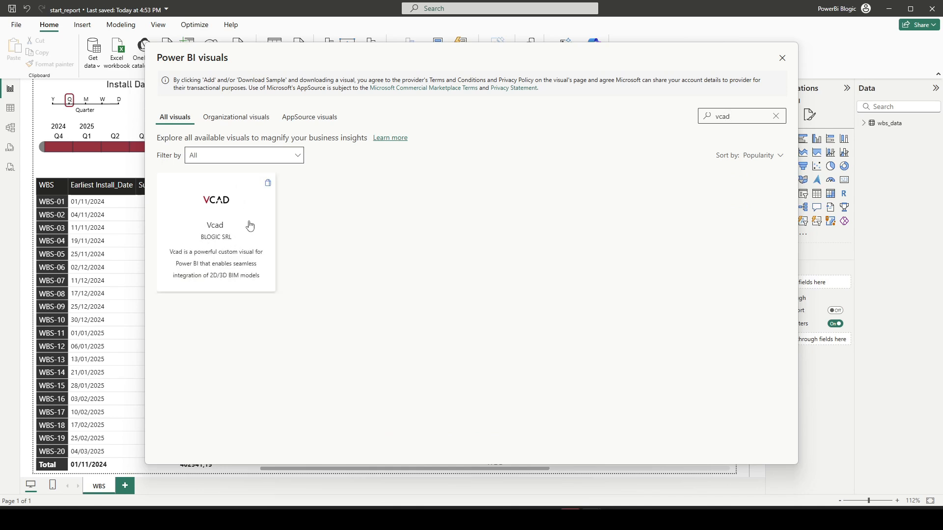
left_click(251, 225)
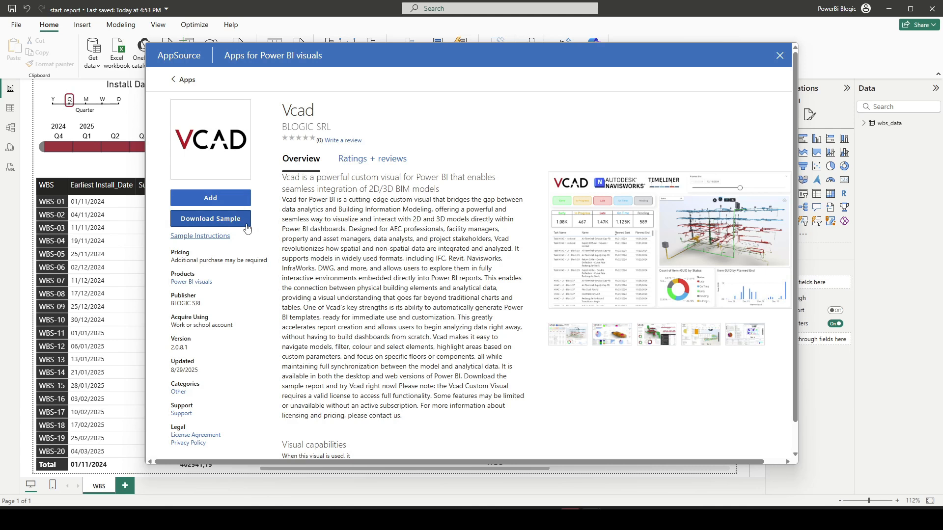
left_click(241, 201)
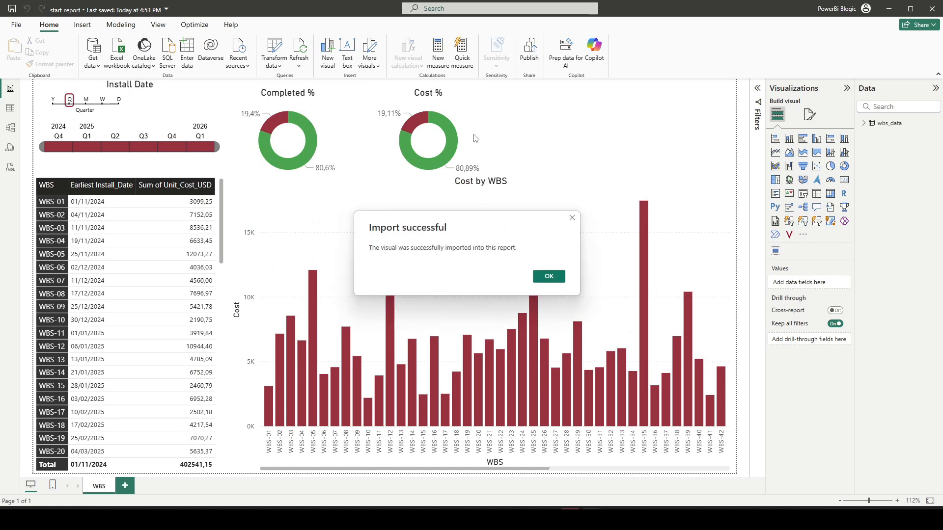
left_click(559, 276)
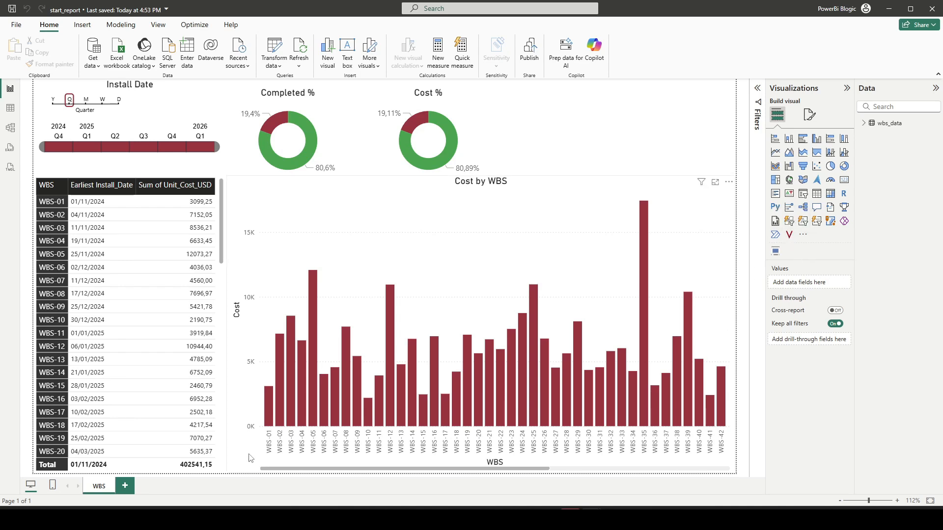
Step: Add a new report page, insert the Vcad visual on it and enlarge it to cover the middle of the page
left_click(130, 487)
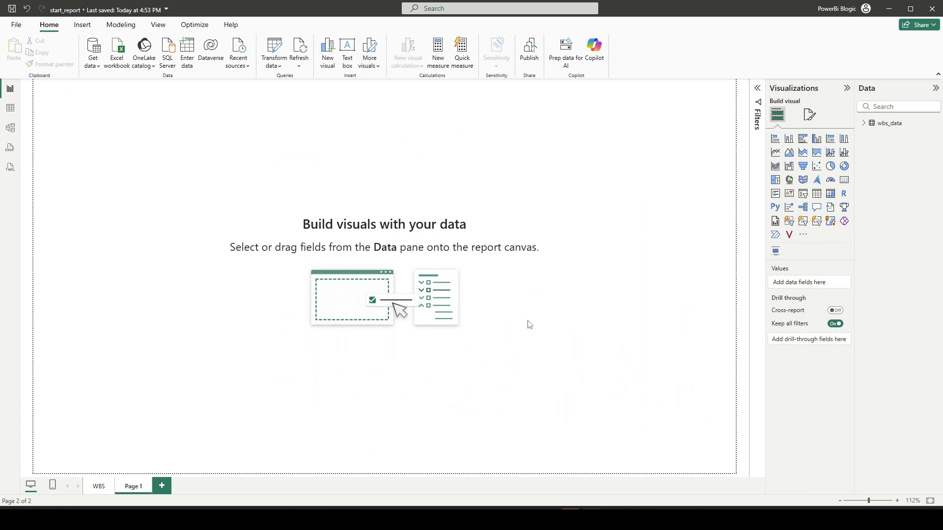
left_click(788, 235)
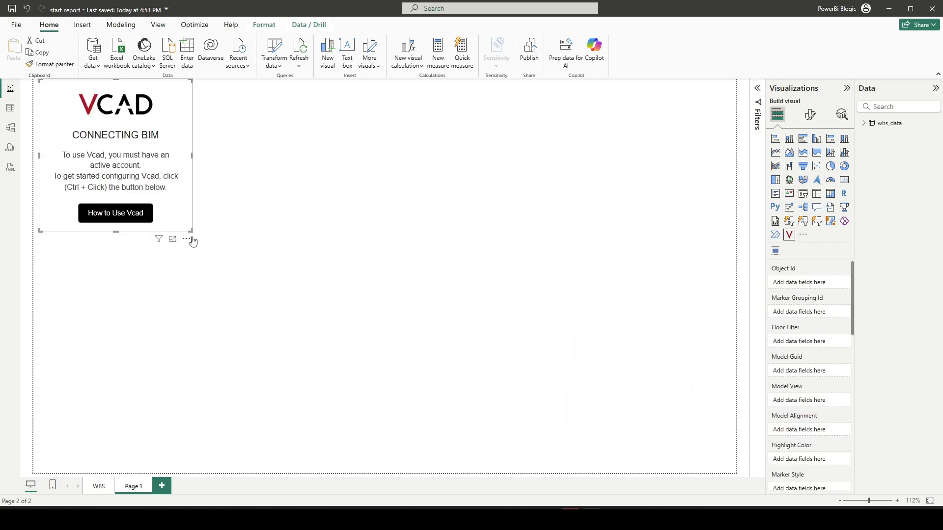
left_click_drag(192, 236, 581, 397)
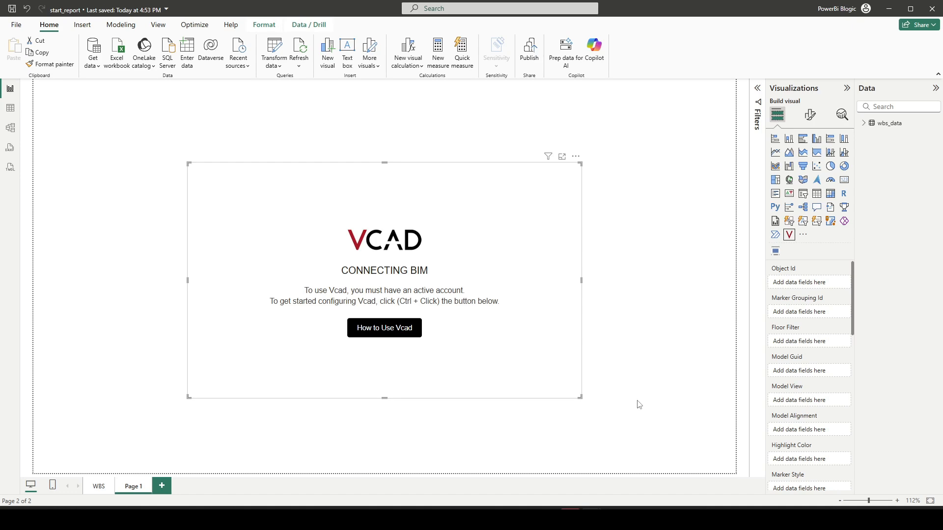
Step: Switch to the Vcad Doc Manager in the browser and view the available Power BI templates for Rac5D.ifc
key("alt+Tab")
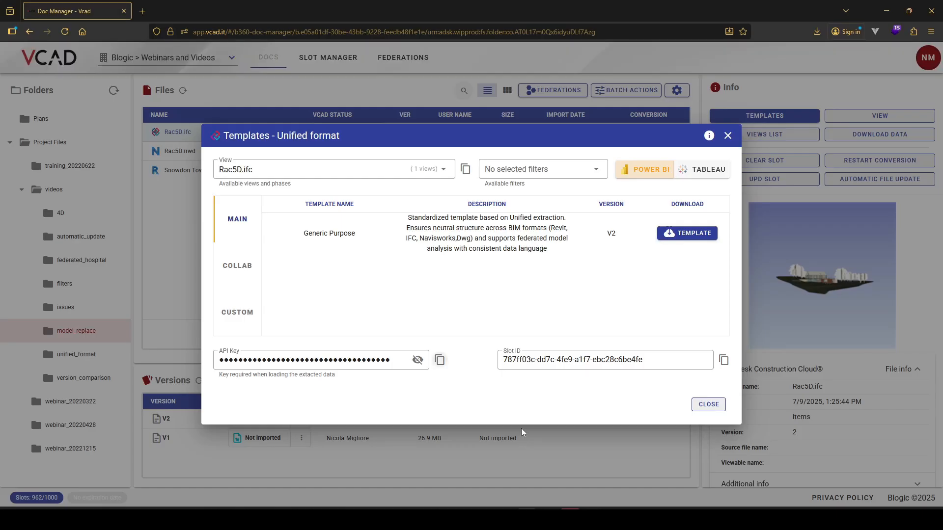
left_click(727, 135)
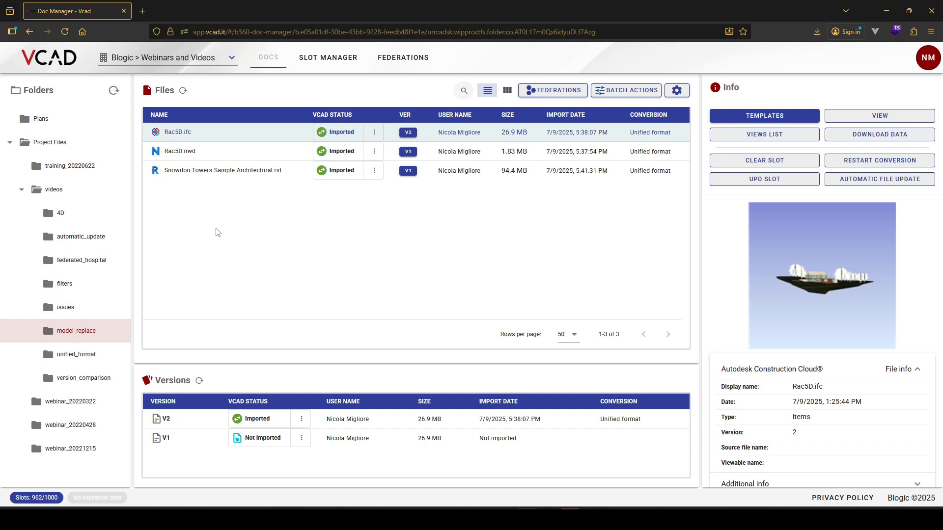
left_click(251, 141)
left_click(752, 123)
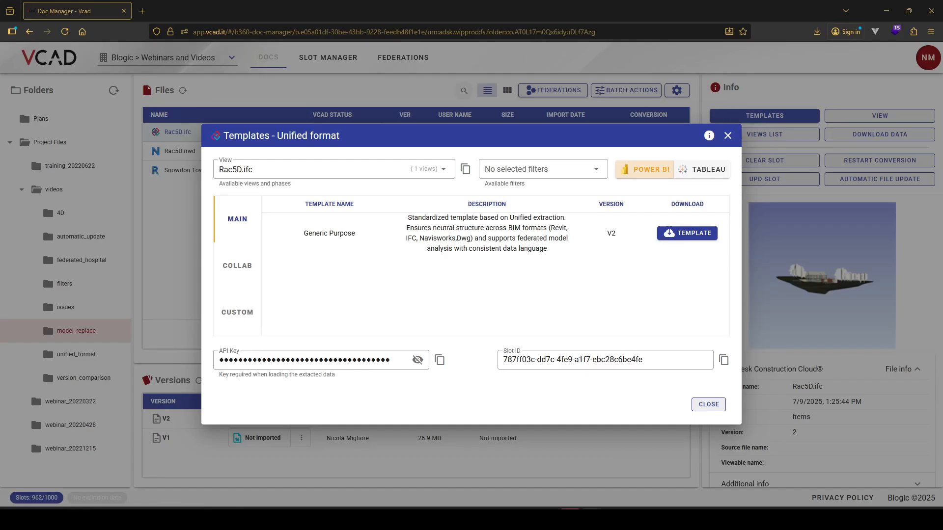
Step: Switch to the Power BI report built from the Vcad template and copy its VCAD_Asset and VCAD_Properties queries in Power Query Editor
key("alt+Tab")
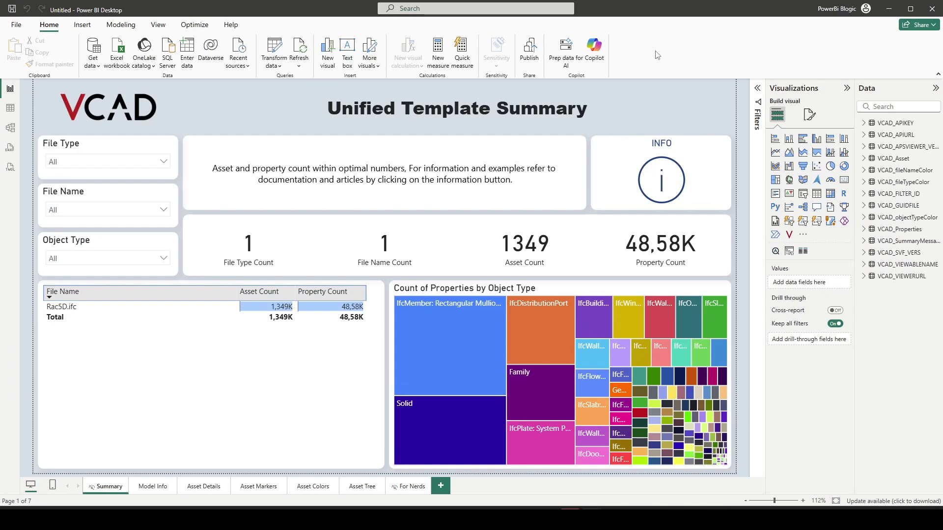
left_click(154, 487)
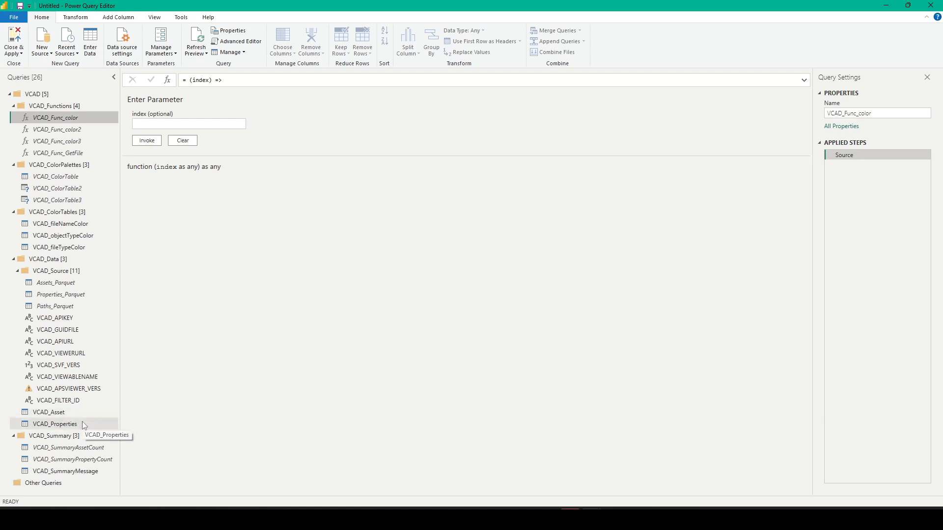
left_click(83, 408)
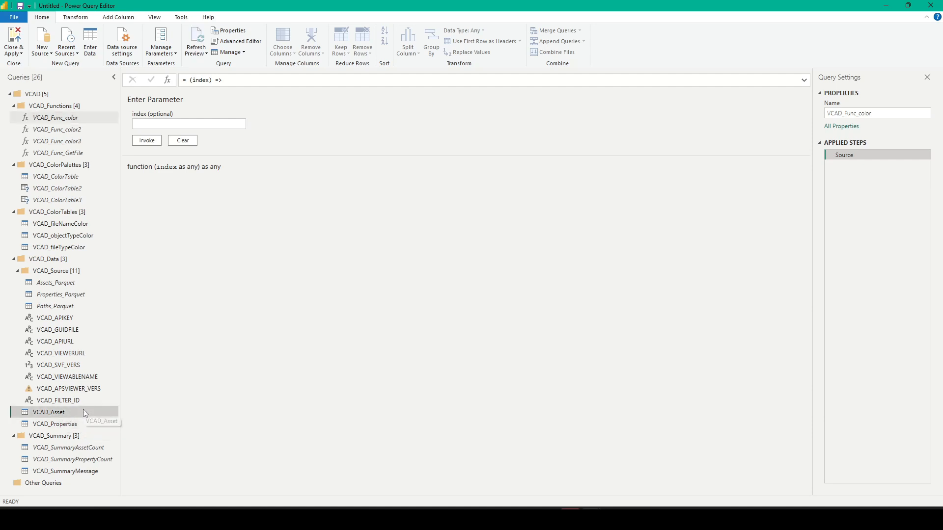
left_click(80, 421, "ctrl")
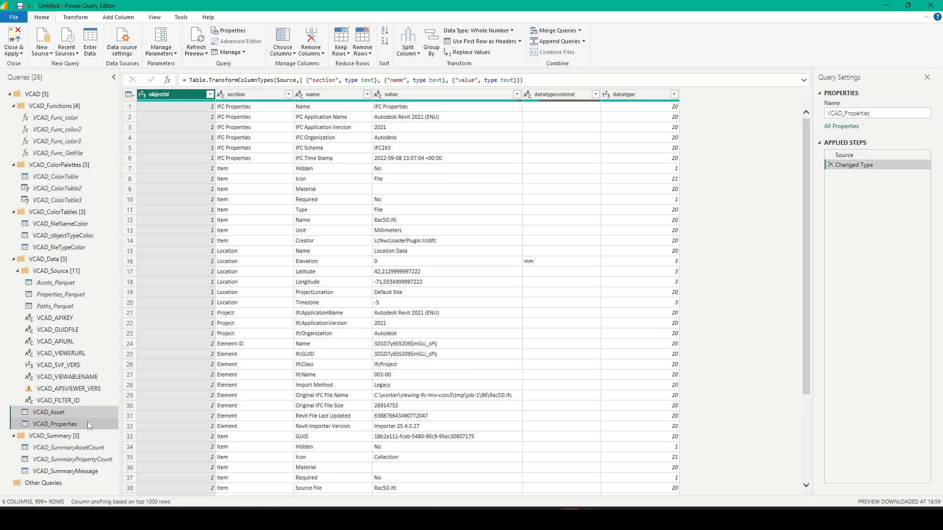
Step: In the Power Query Editor of start_report, create a query group named VCad Data and paste the copied queries into it
mouse_move(569, 520)
left_click(537, 468)
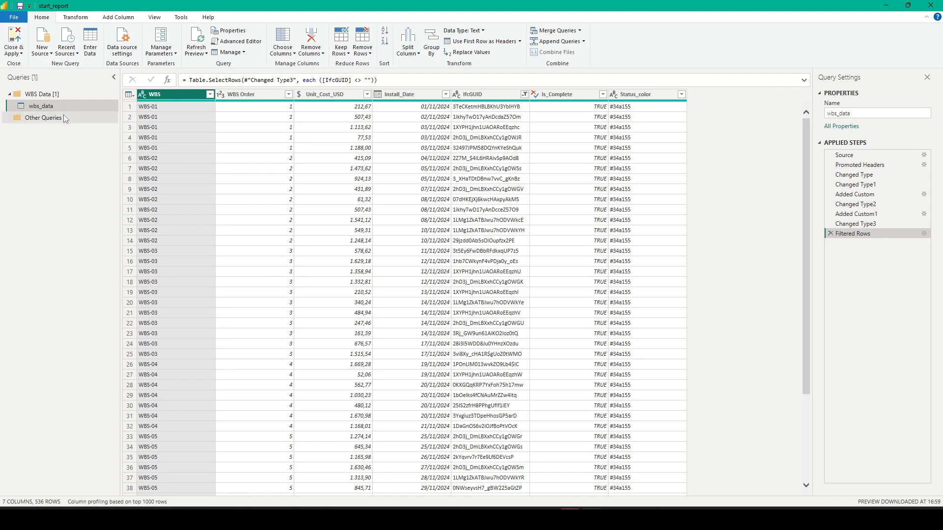
right_click(59, 147)
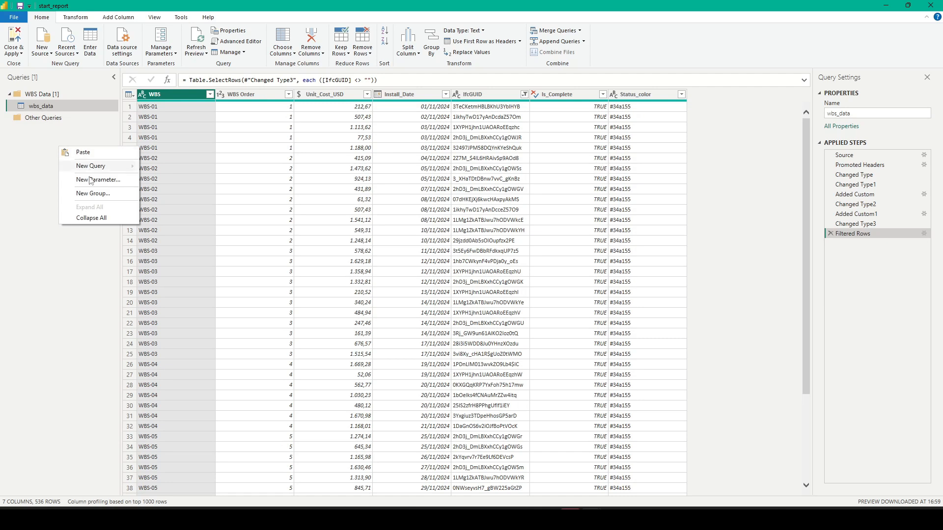
left_click(96, 194)
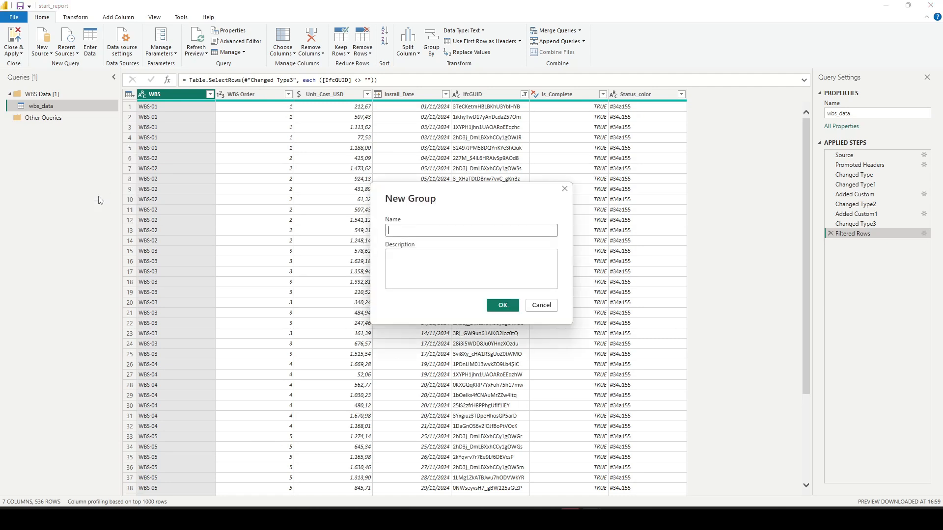
type("VCad Data")
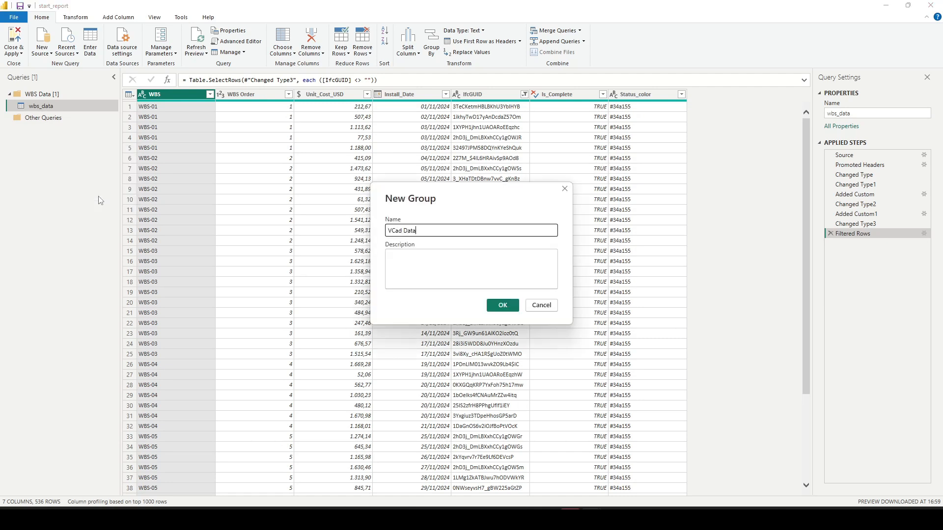
left_click(500, 305)
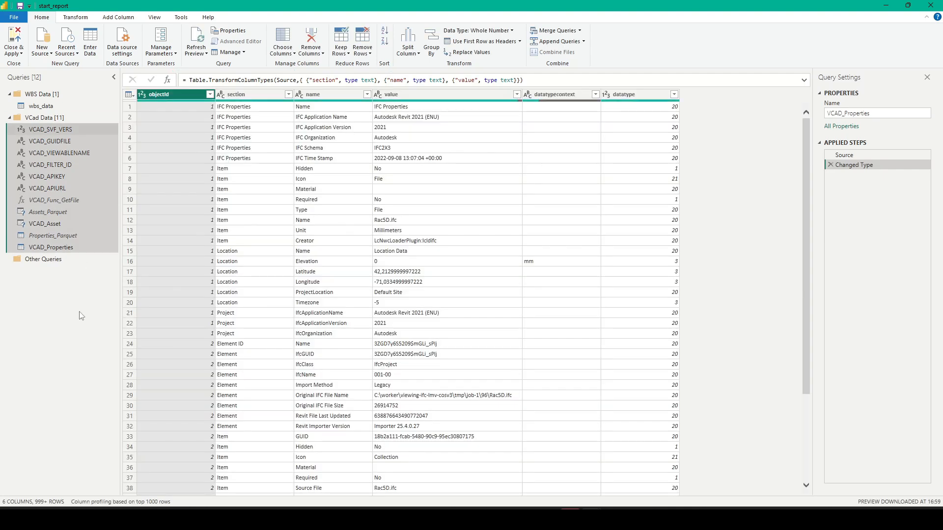
Step: Examine the pasted VCAD_Asset and VCAD_Properties tables, and trace the asset data back to the source step of Assets_Parquet
left_click(71, 224)
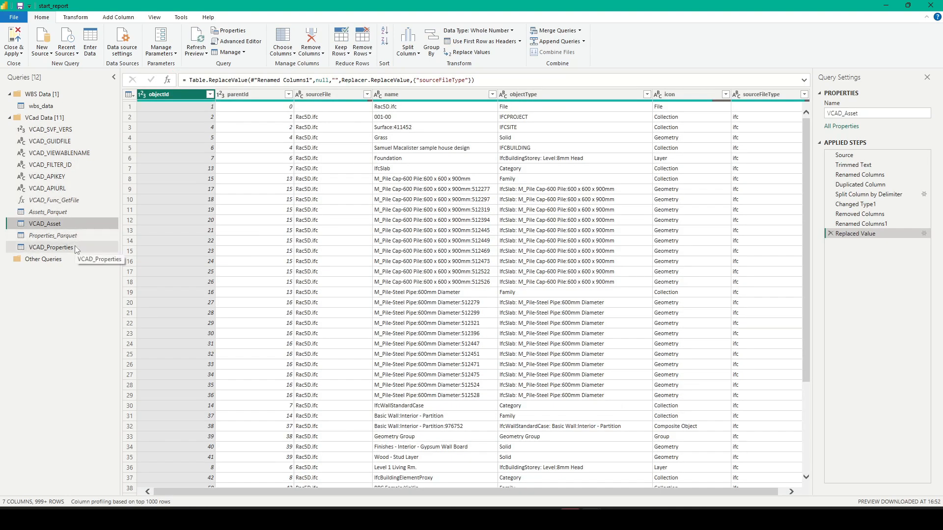
left_click(75, 248)
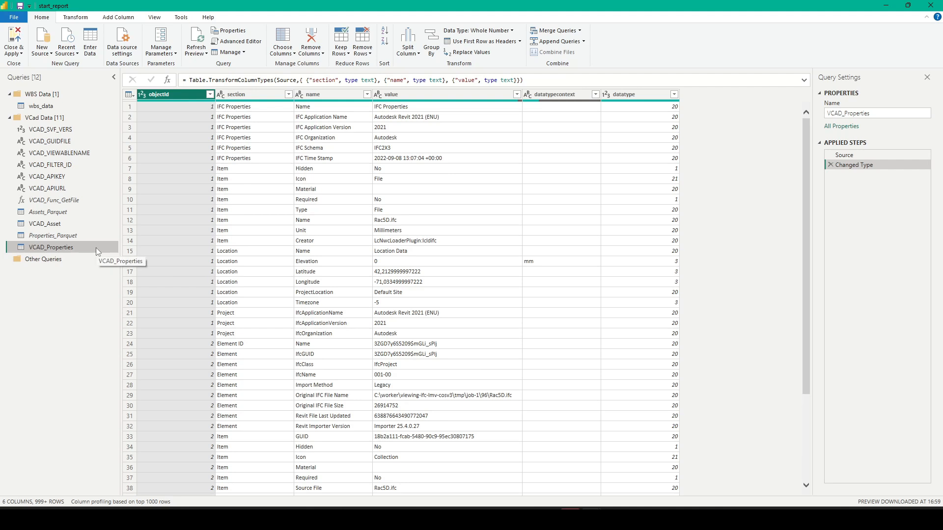
left_click(85, 222)
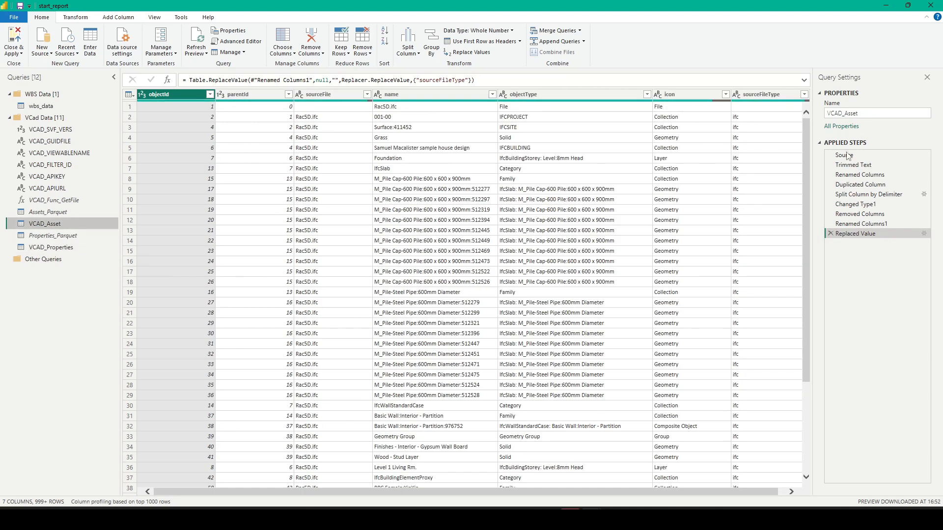
left_click(846, 155)
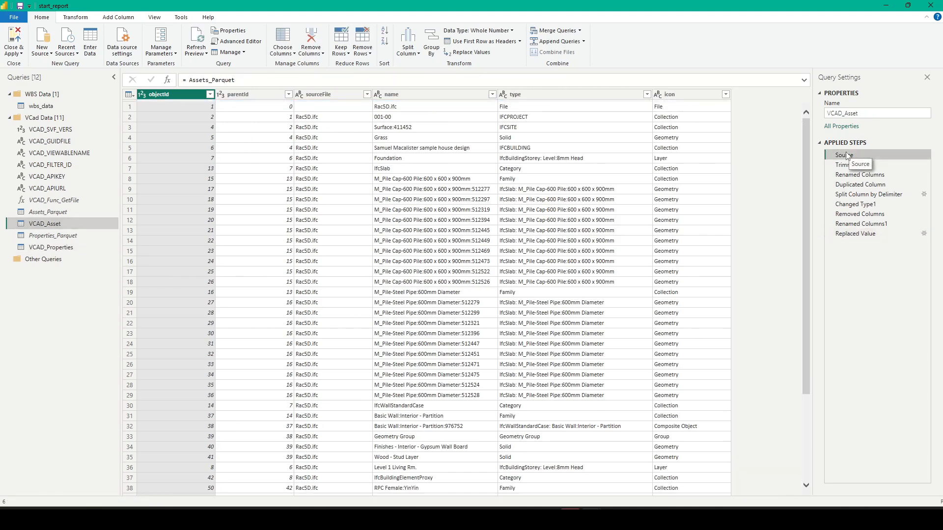
left_click(78, 214)
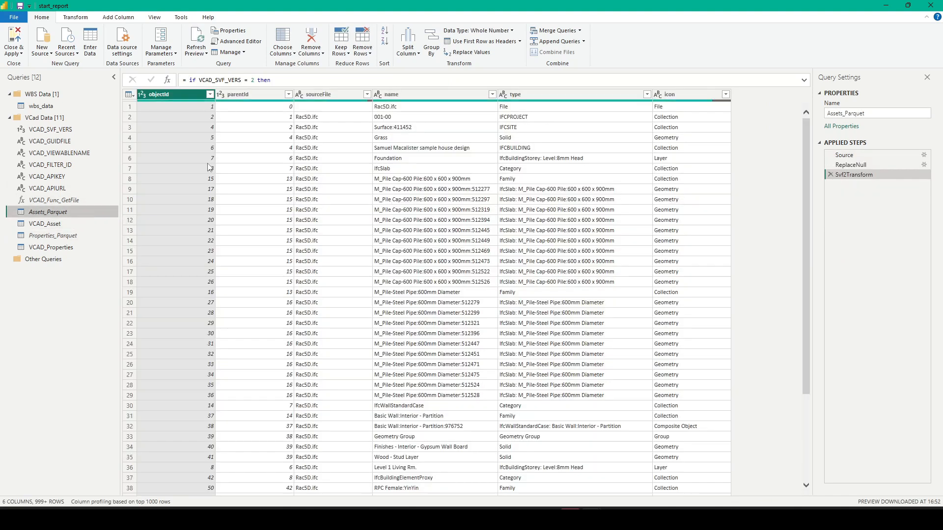
left_click(854, 156)
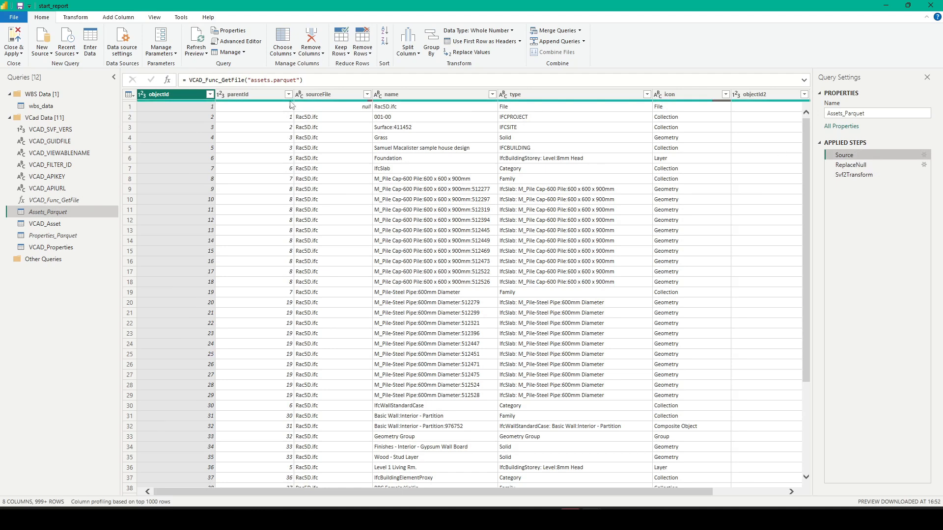
Step: Review the code of the VCAD_Func_GetFile function in the Advanced Editor and close it without changes
left_click(70, 201)
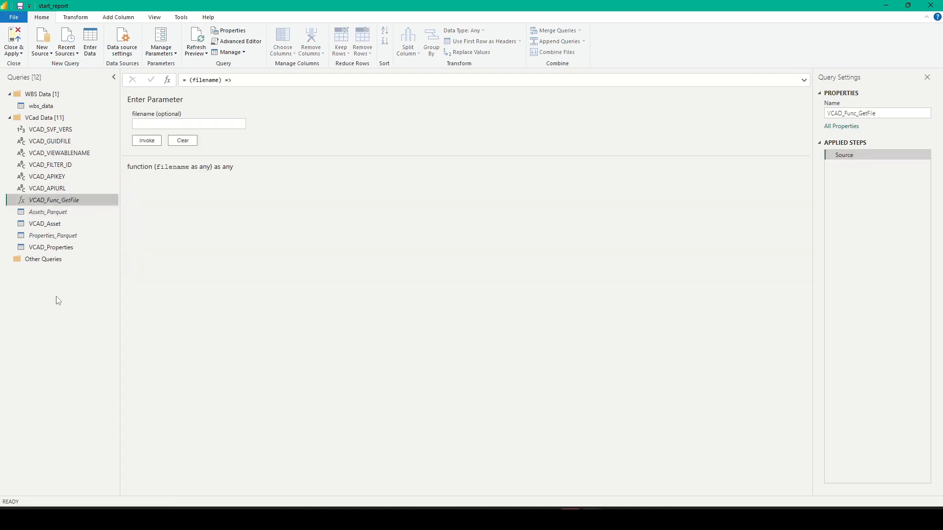
right_click(88, 201)
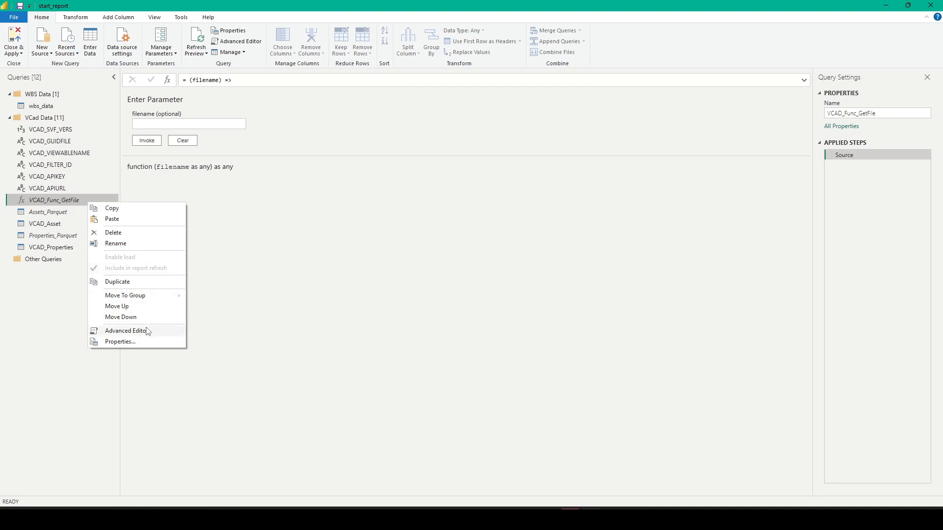
left_click(171, 332)
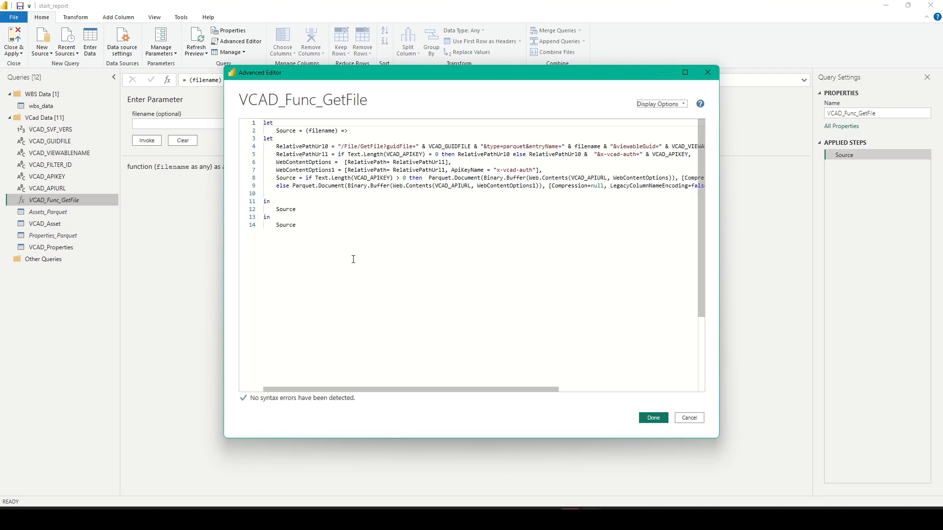
left_click(689, 418)
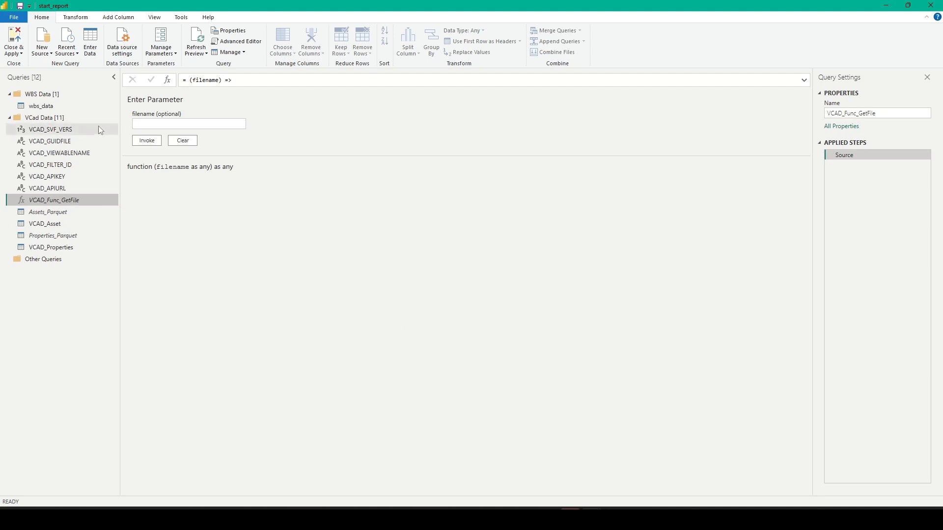
Step: Apply the query changes to start_report and close the Power Query Editor
left_click(14, 51)
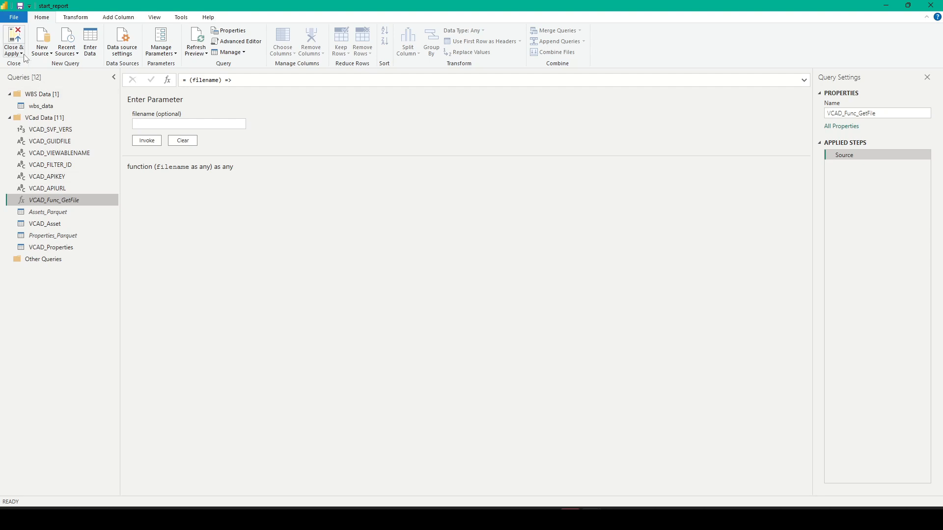
left_click(44, 66)
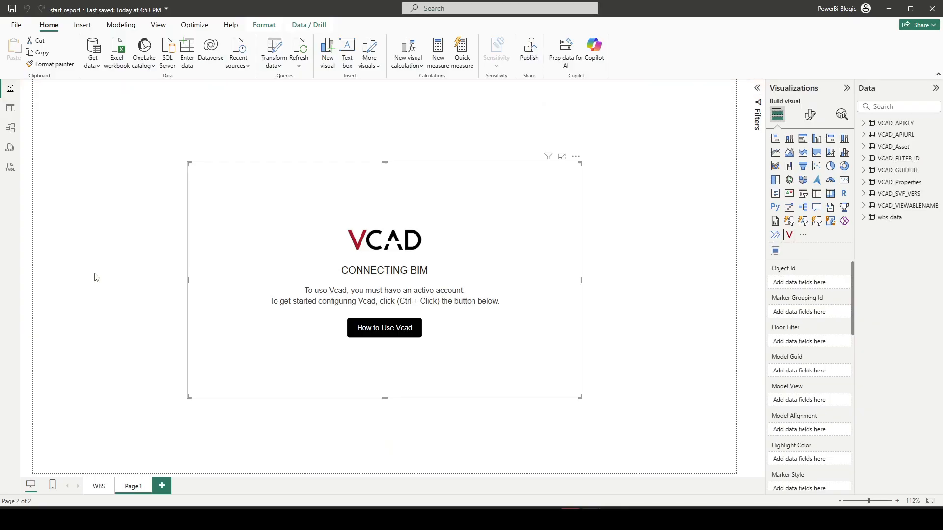
Step: Assign the objectId field of VCAD_Asset as the Vcad visual's Object Id and open the visual's Model Data settings
left_click(864, 147)
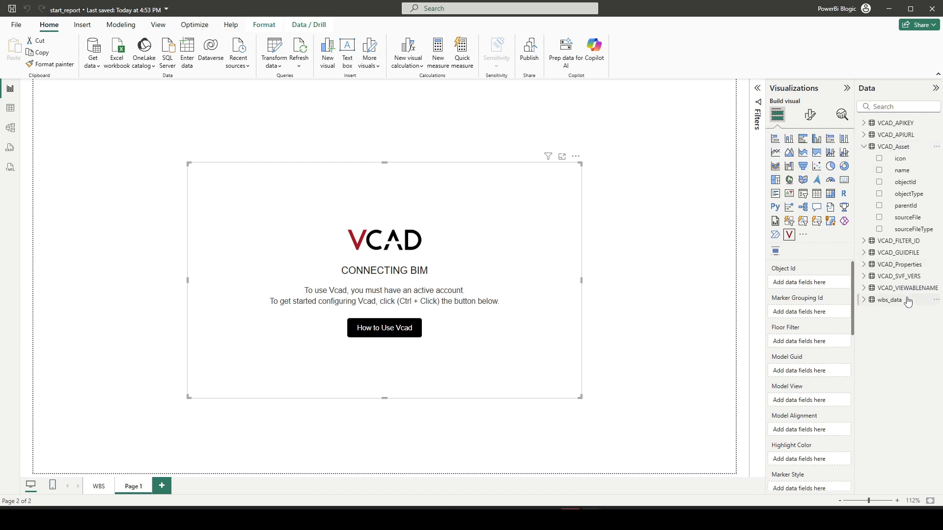
left_click_drag(909, 182, 805, 285)
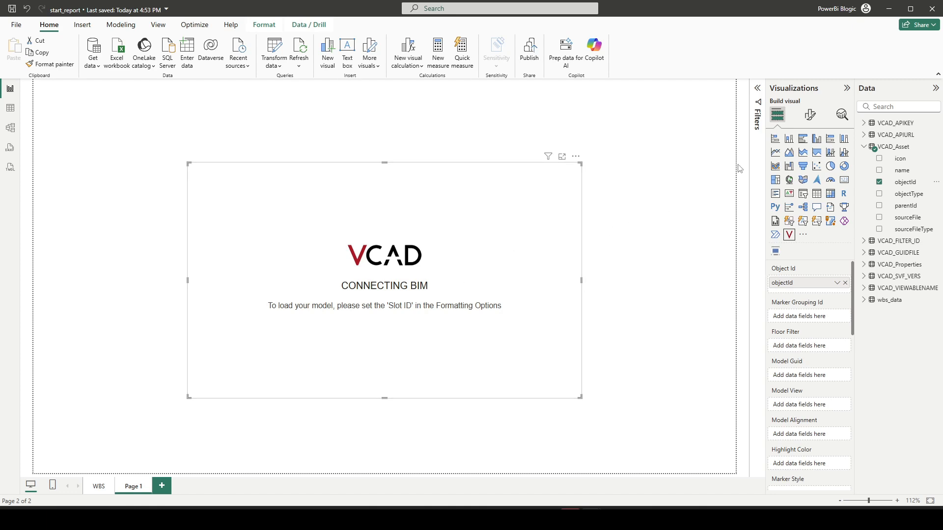
left_click(809, 116)
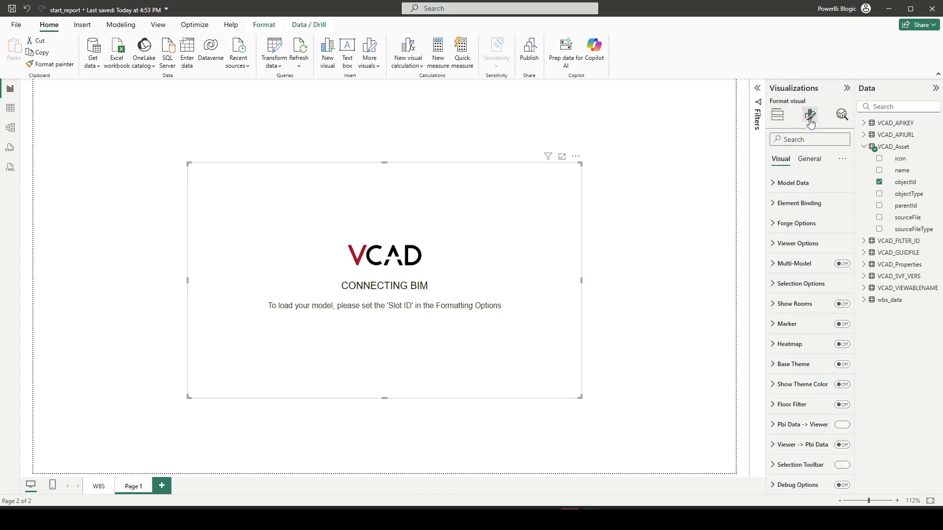
left_click_drag(766, 146, 690, 147)
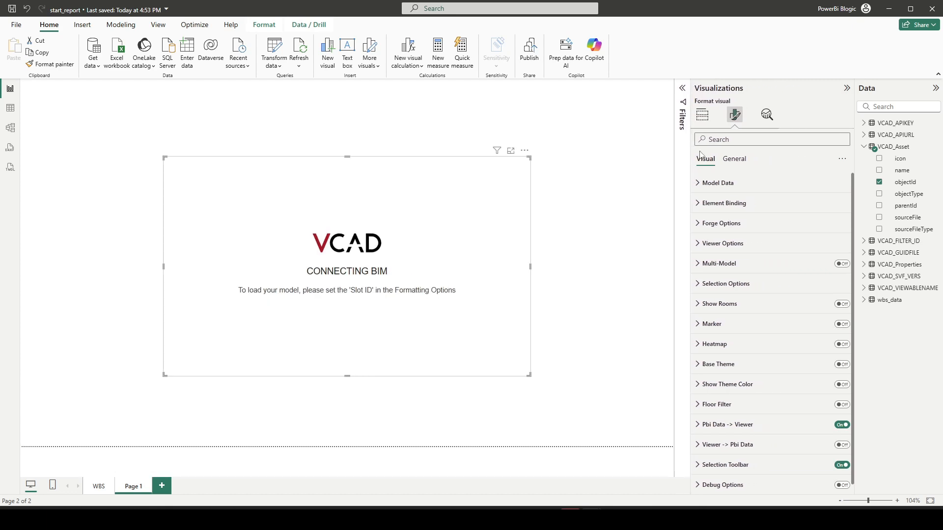
left_click(697, 188)
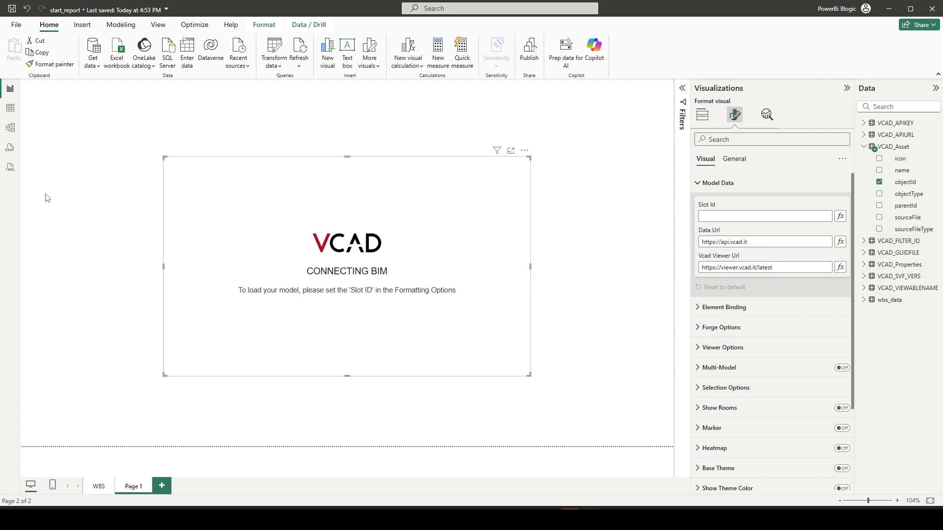
Step: Compare the value stored in the VCAD_GUIDFILE table with the Slot ID of Rac5D.ifc in the Vcad web app
left_click(10, 108)
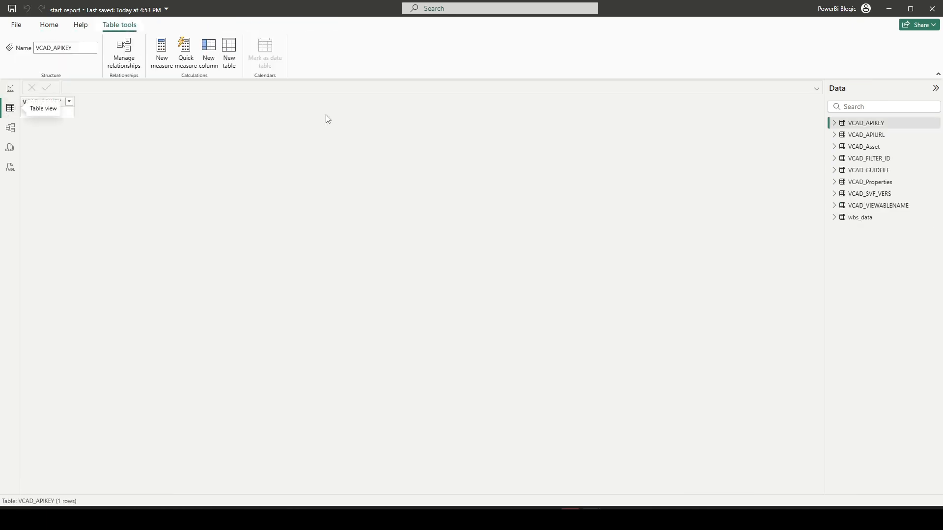
left_click(878, 172)
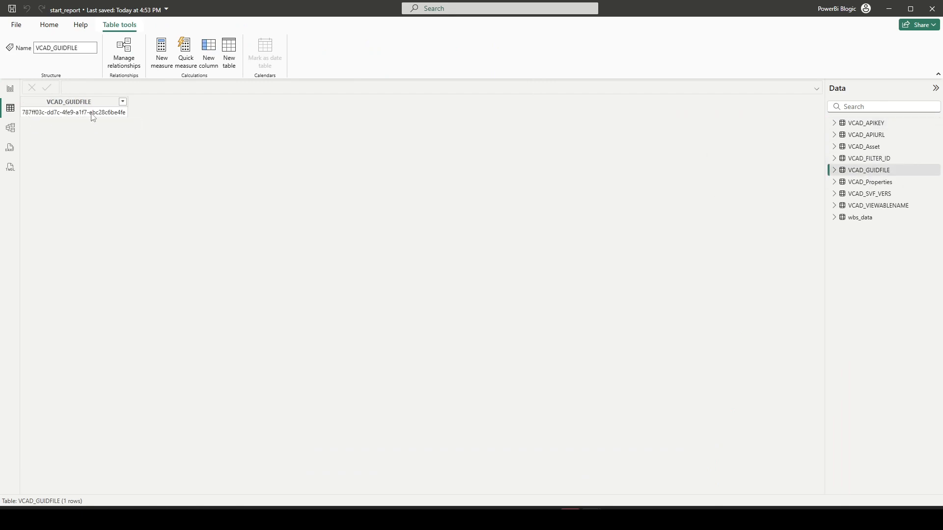
left_click(120, 114)
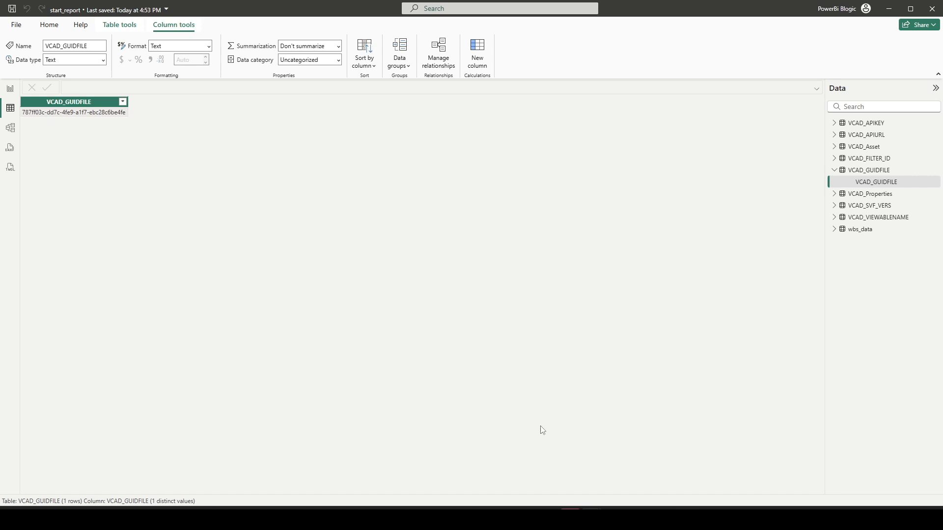
key("alt+Tab")
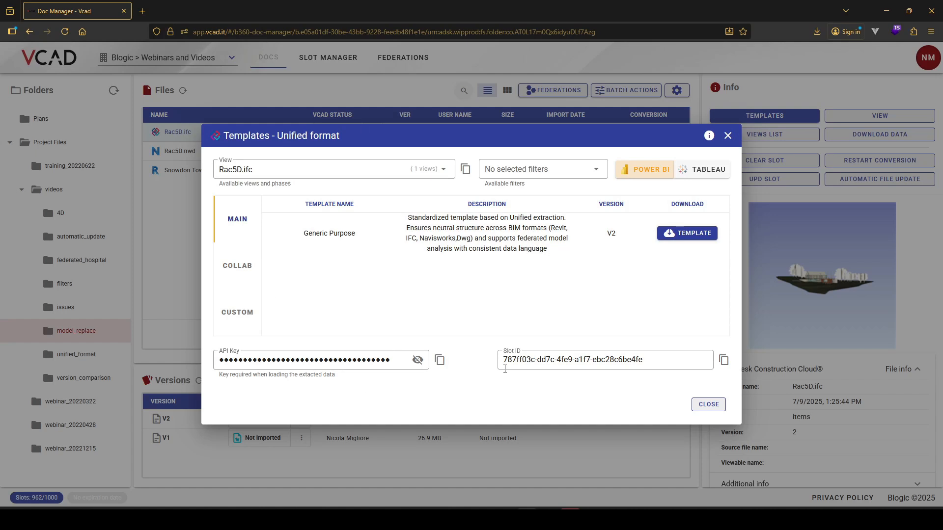
left_click(578, 362)
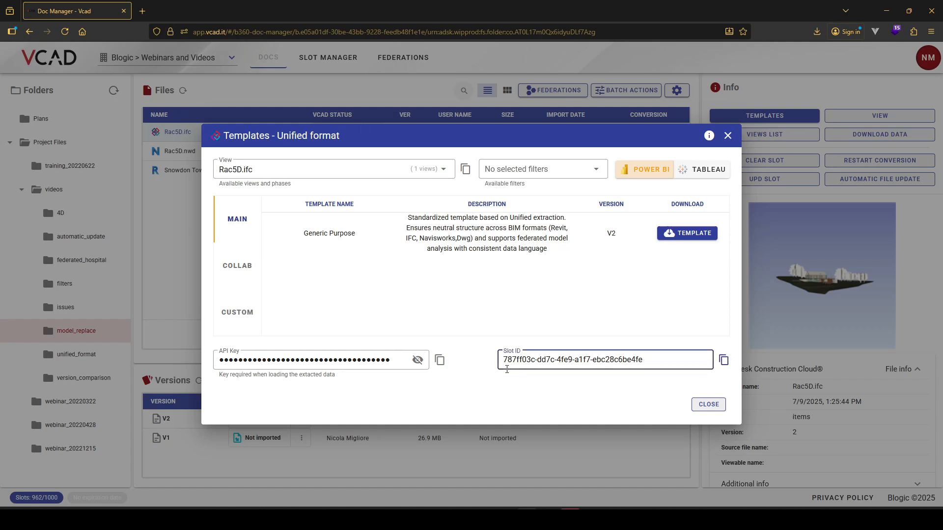
left_click(528, 385)
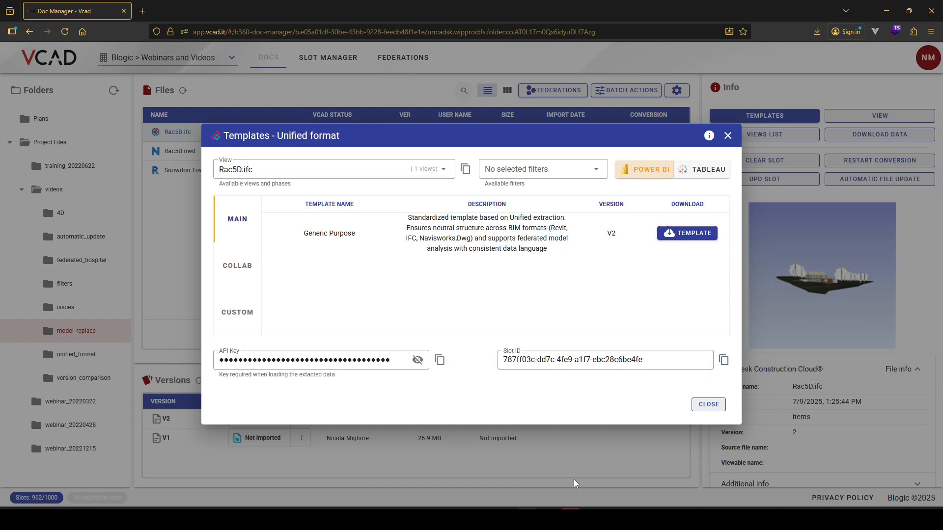
left_click(661, 477)
mouse_move(564, 491)
left_click(523, 478)
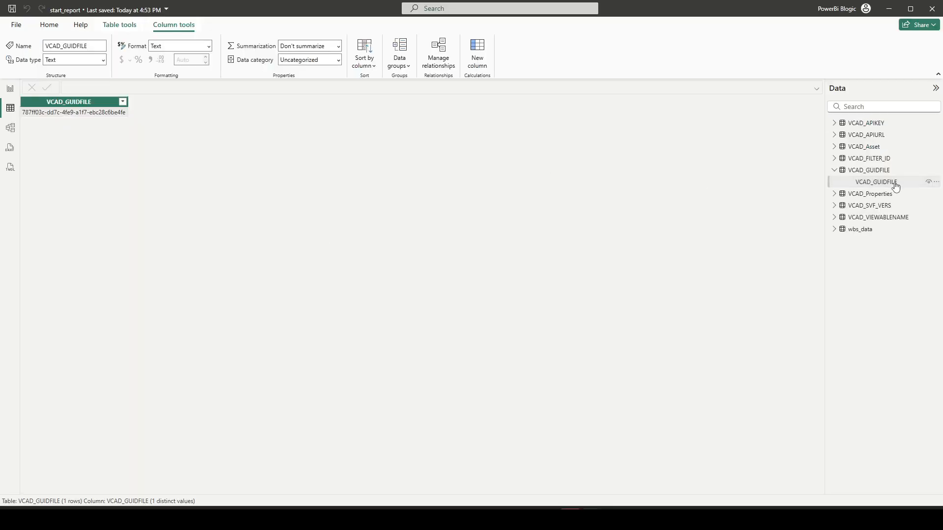
Step: Copy the VCAD_GUIDFILE value and enter it as the fixed Slot Id of the Vcad visual on Page 1
right_click(91, 113)
mouse_move(146, 181)
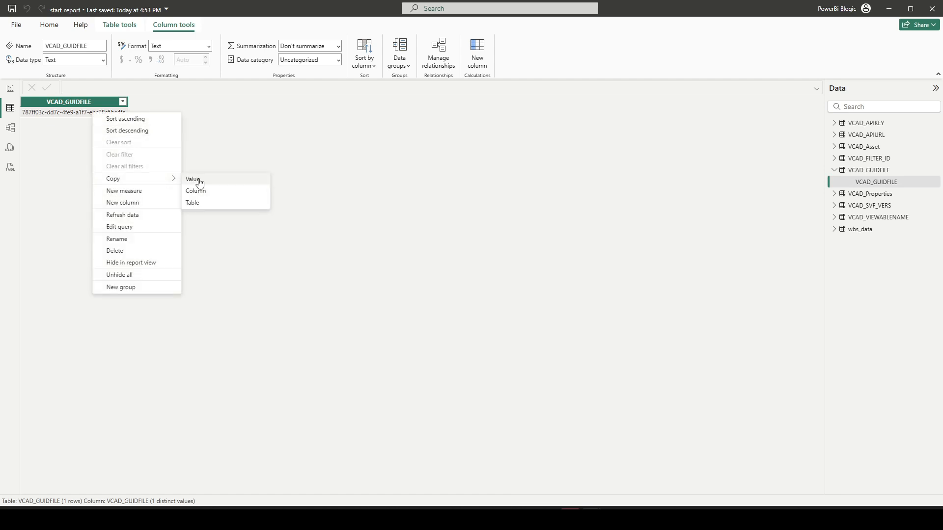
left_click(199, 182)
left_click(10, 88)
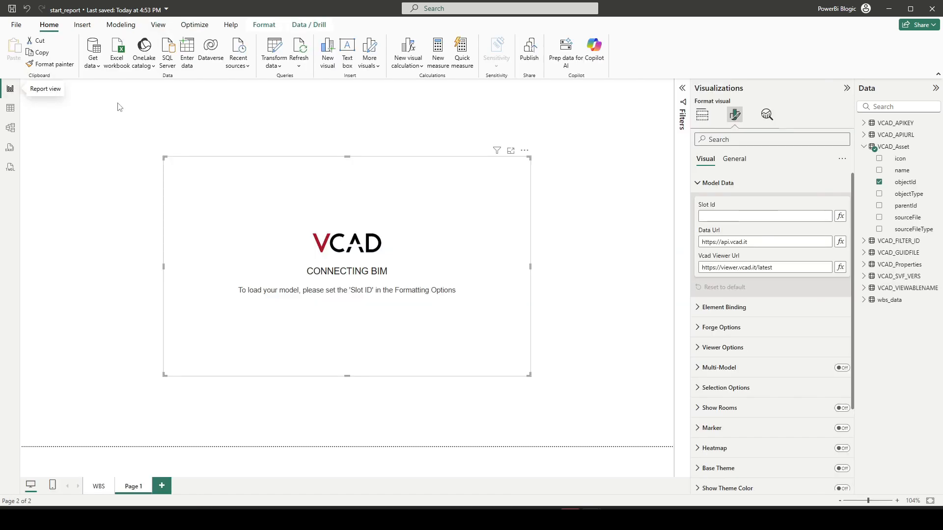
left_click(707, 216)
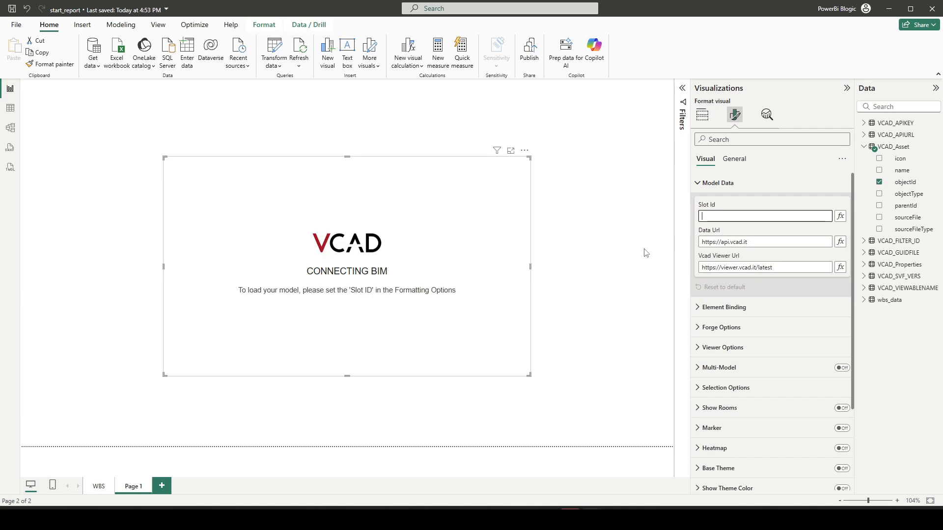
key("ctrl+v")
key("Return")
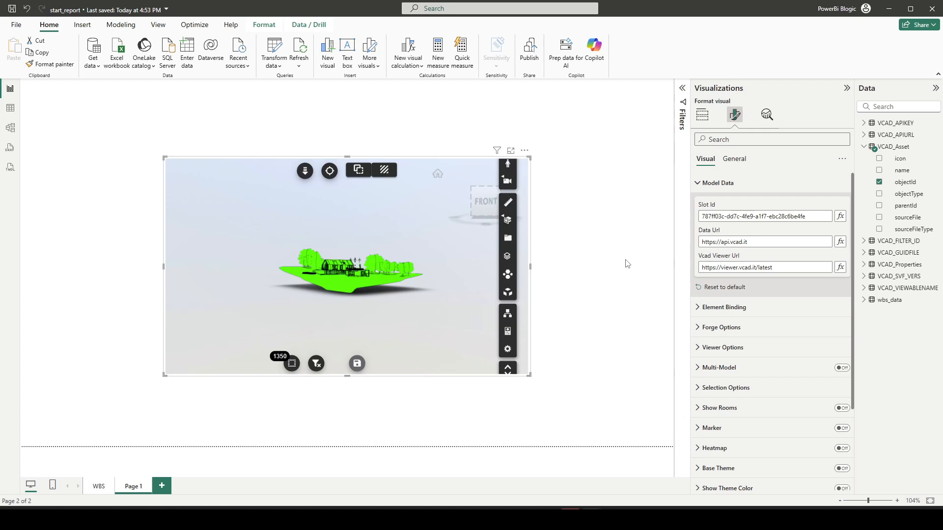
Step: Clear the fixed Slot Id from the Vcad visual's Model Data settings
left_click(803, 214)
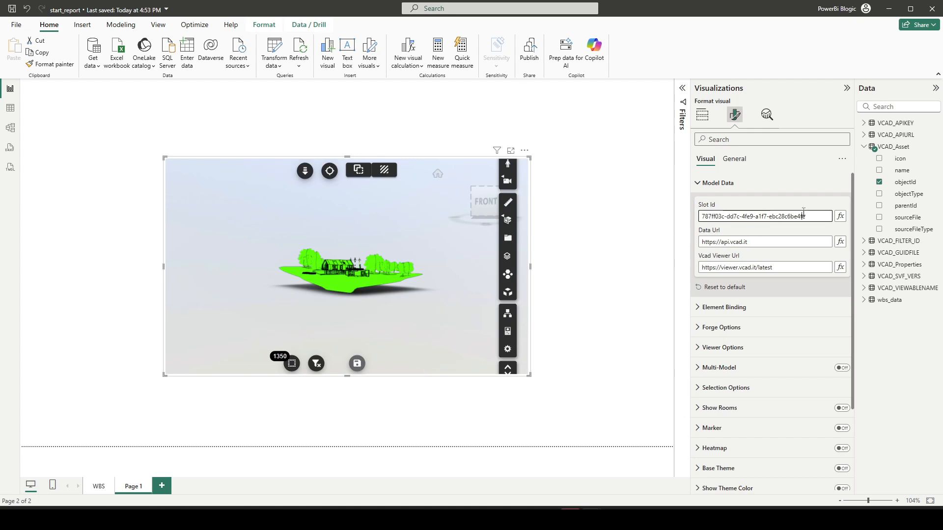
key("ctrl+a")
key("BackSpace")
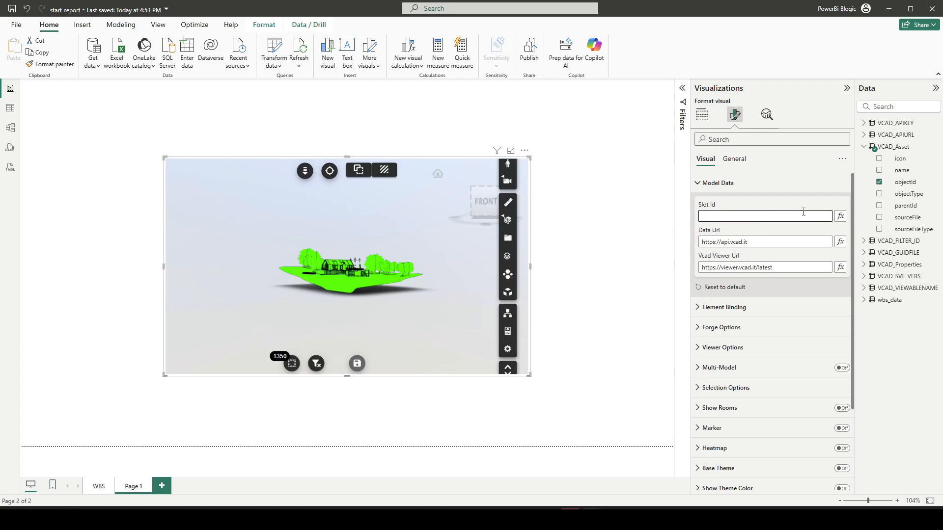
left_click(658, 234)
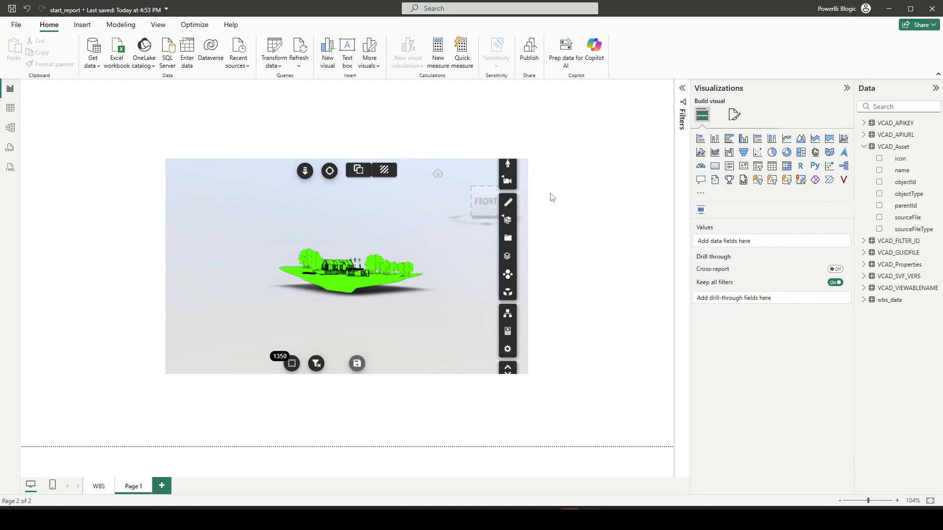
Step: Base the Vcad visual's Slot Id on the VCAD_GUIDFILE field value with First summarization through conditional formatting
left_click(525, 176)
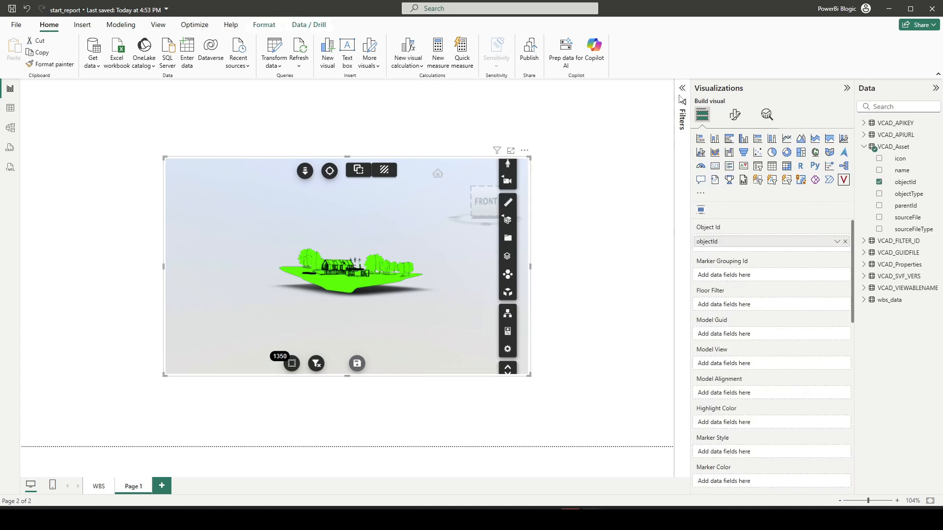
left_click(735, 115)
left_click(731, 183)
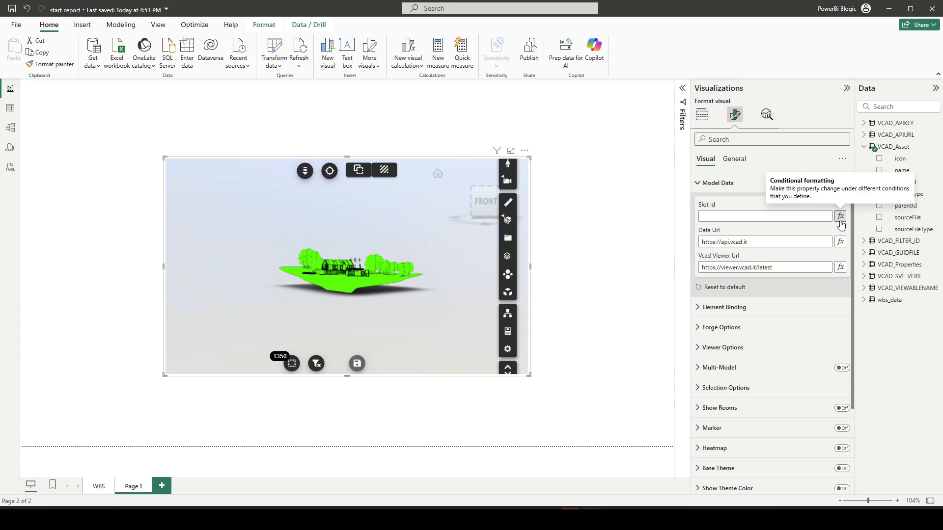
left_click(879, 182)
left_click(840, 217)
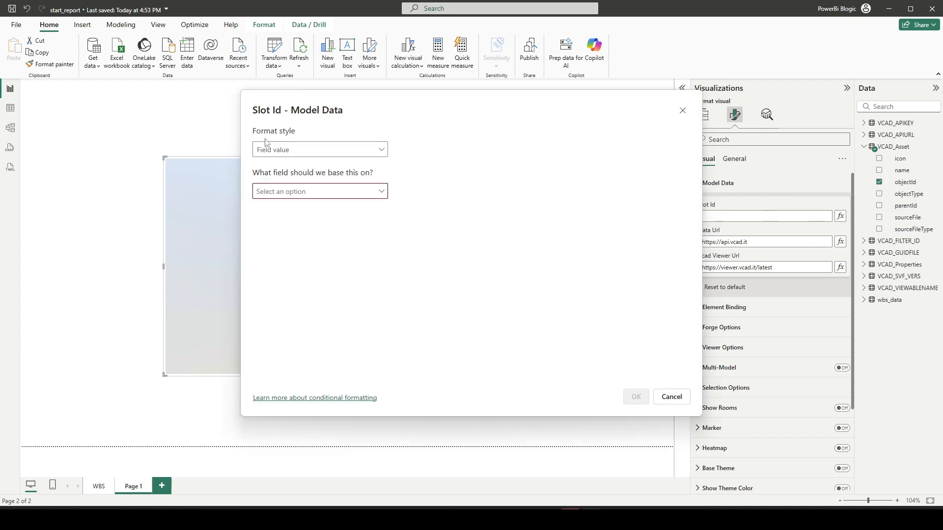
left_click(382, 193)
left_click(274, 247)
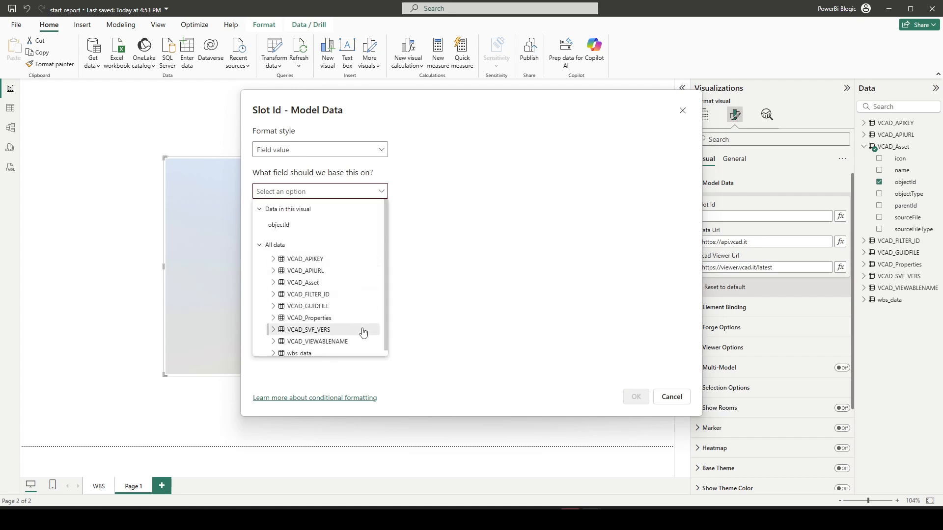
left_click(308, 307)
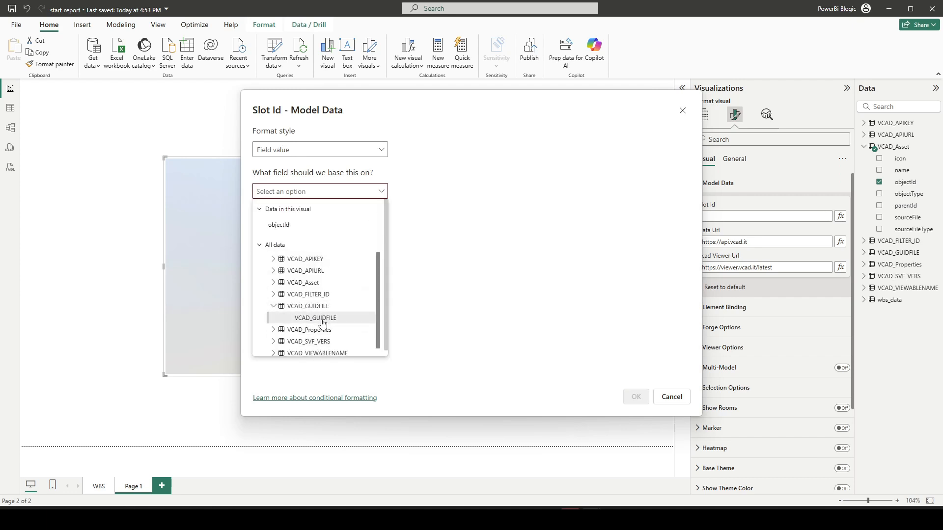
left_click(322, 319)
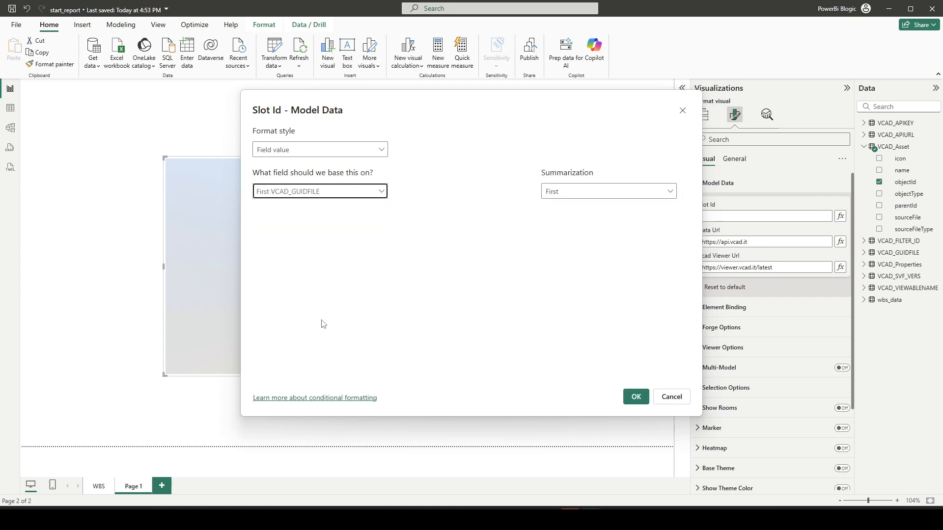
left_click(636, 400)
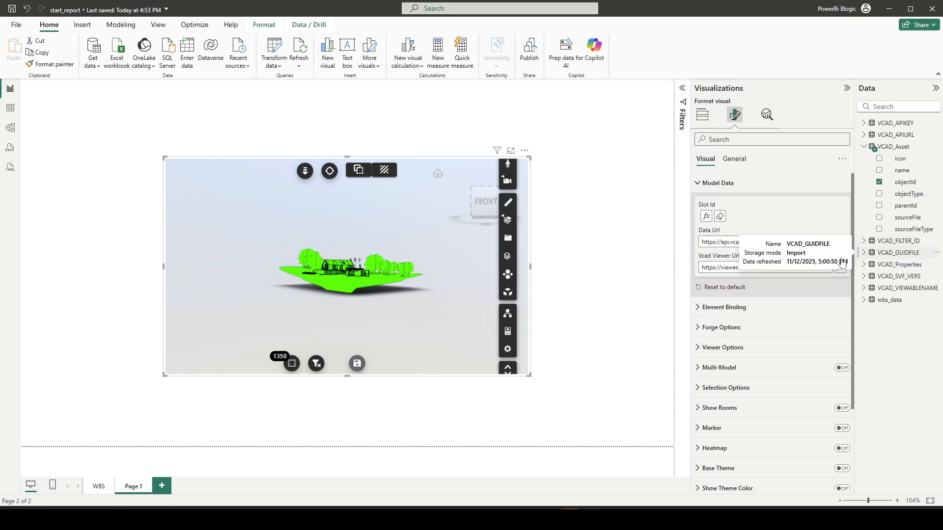
Step: Orbit the model to a raised angled view and move the Vcad visual toward the right side of Page 1
left_click(102, 491)
left_click(128, 492)
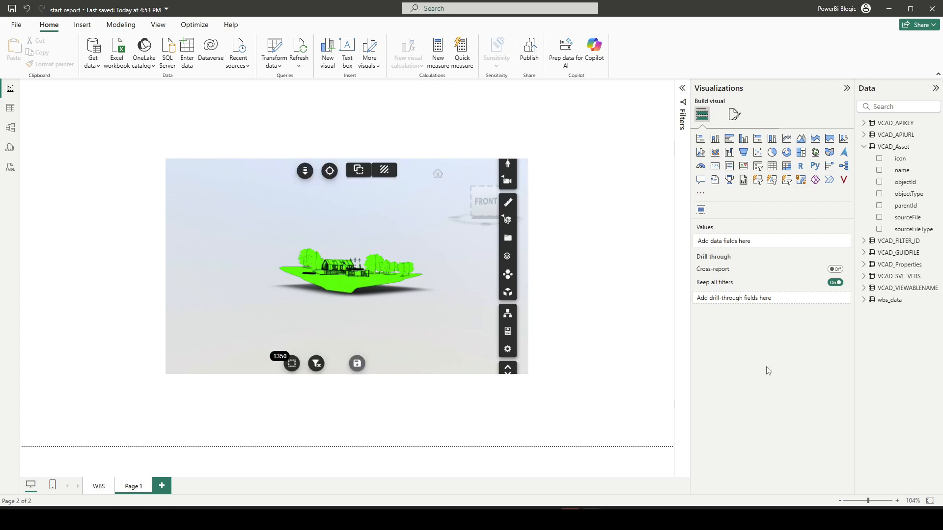
left_click_drag(417, 310, 360, 272)
scroll(360, 272, "down", 3)
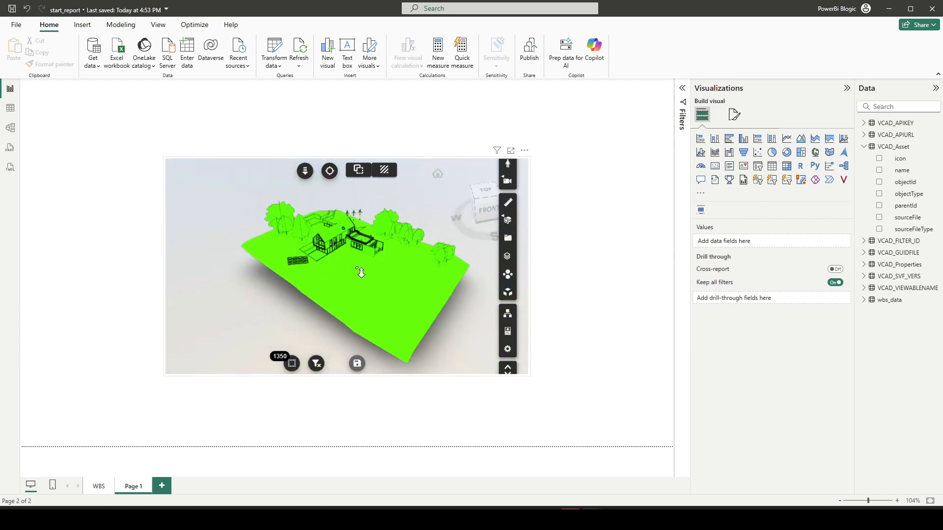
left_click_drag(466, 149, 581, 128)
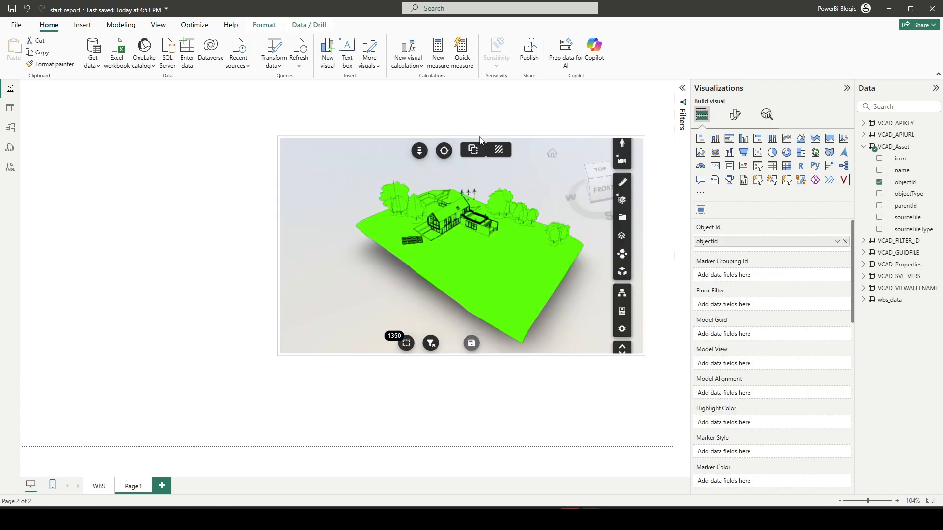
Step: Add a tall table visual beside the model on Page 1 with the objectId, name and objectType fields of VCAD_Asset
left_click(107, 247)
left_click(772, 169)
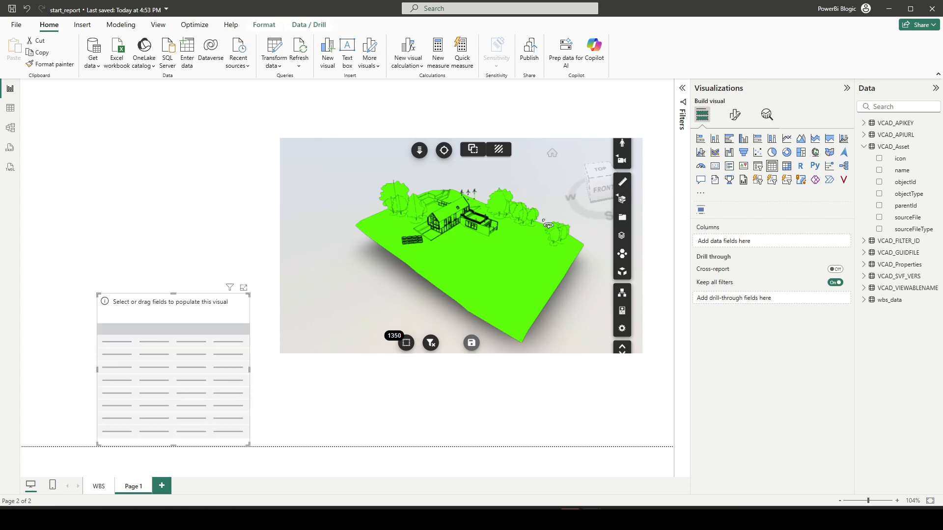
left_click_drag(97, 294, 21, 107)
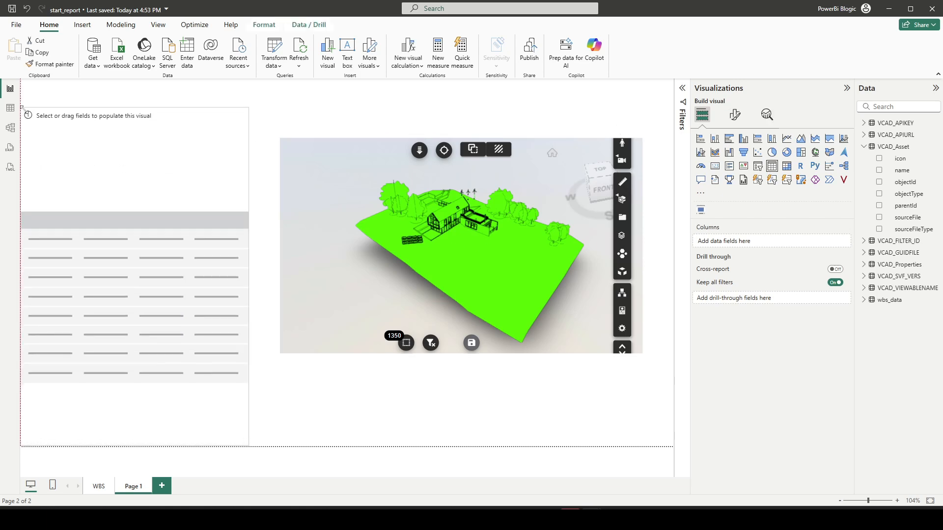
left_click(880, 182)
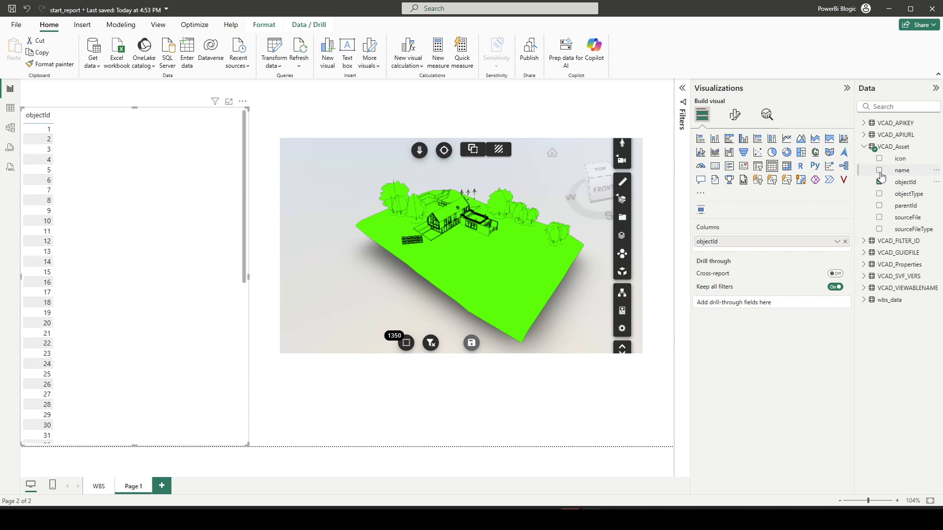
left_click(880, 170)
left_click(879, 194)
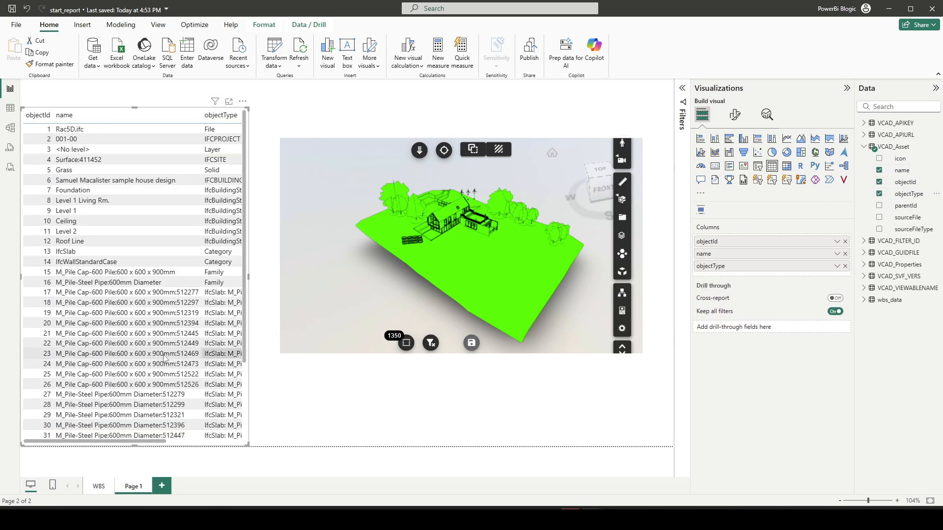
Step: Select the mullion row with objectId 90 in the table, then ghost the other model elements and focus the viewer on it
scroll(94, 324, "down", 20)
left_click(94, 324)
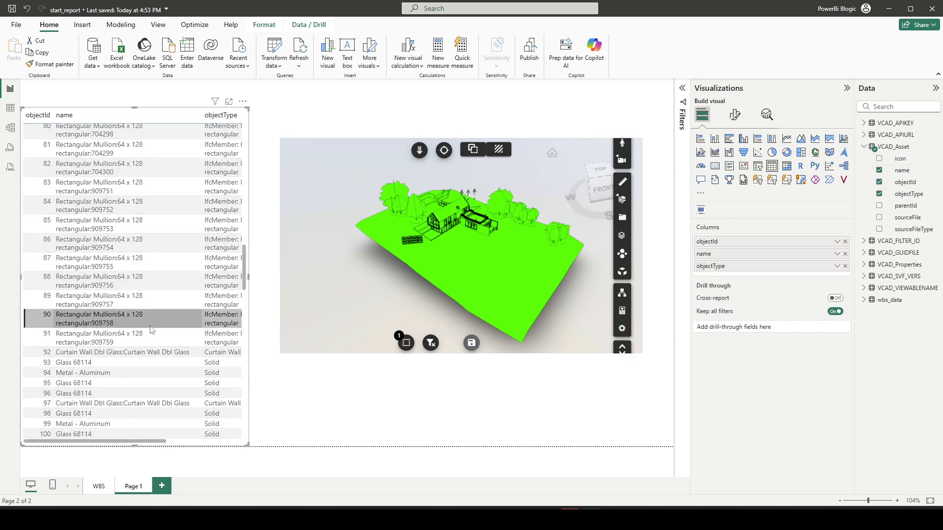
left_click(495, 151)
left_click(443, 150)
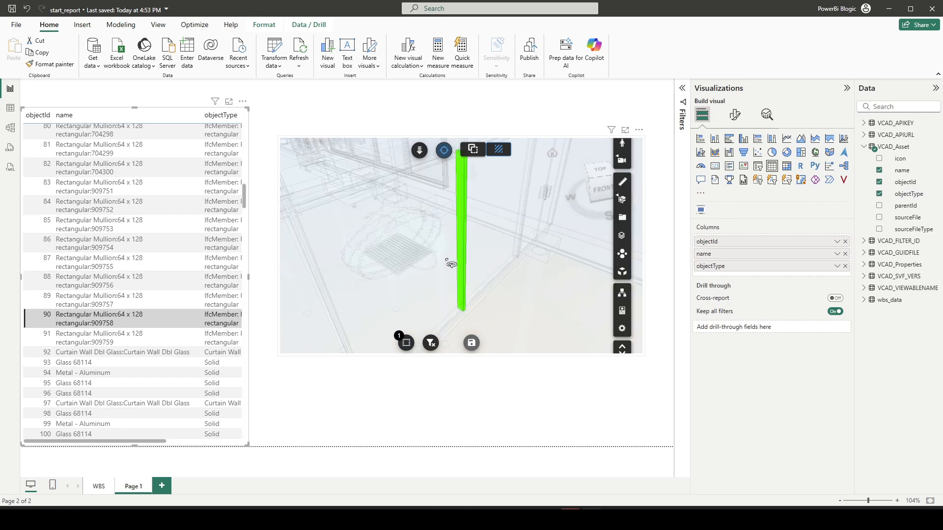
Step: Open the wbs_data table in Table view and examine its WBS, cost, install date, IfcGUID and status columns
left_click_drag(482, 264, 452, 301)
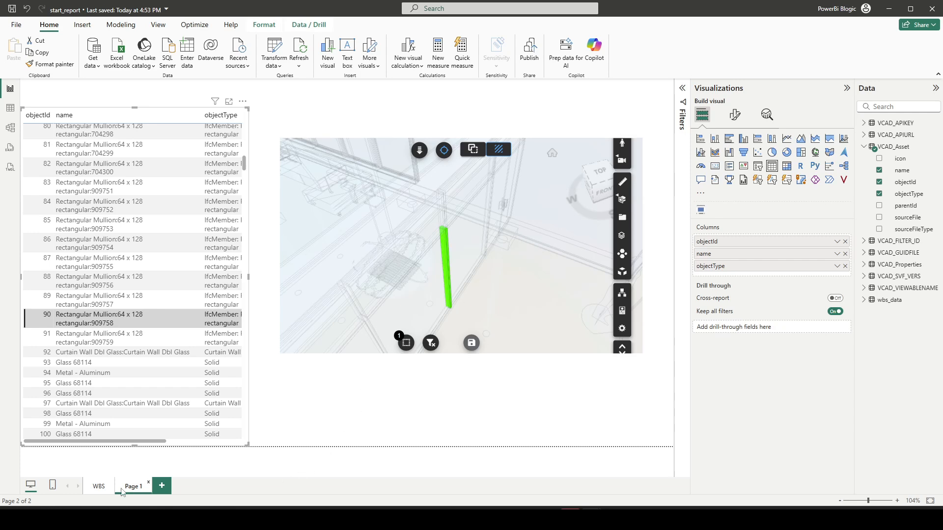
left_click(99, 486)
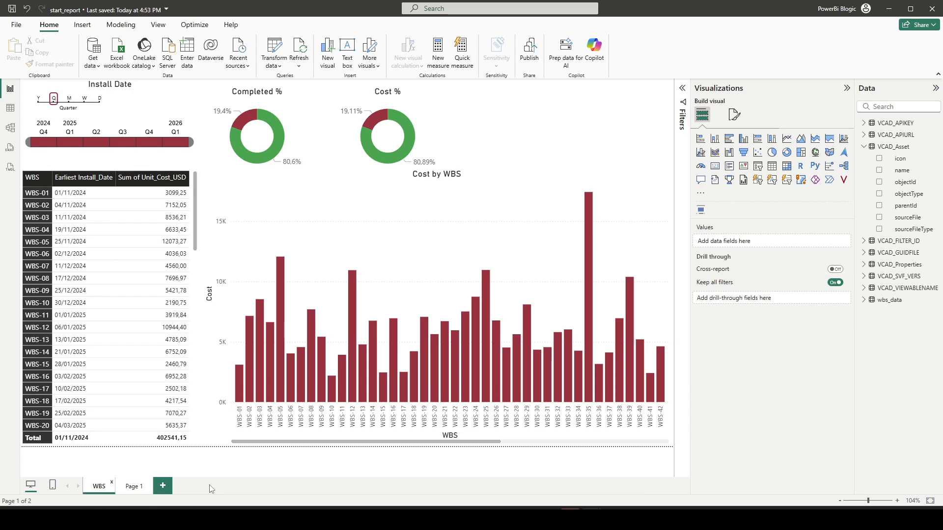
left_click(13, 116)
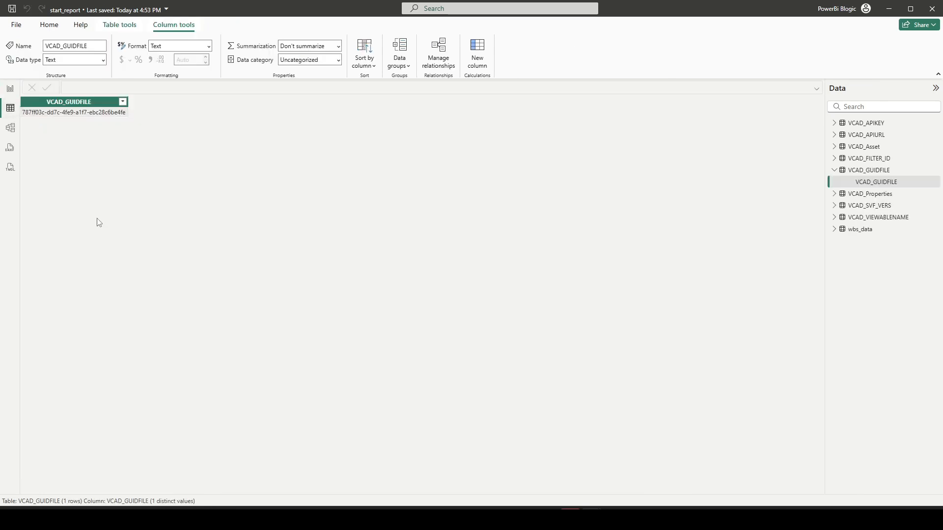
left_click(884, 237)
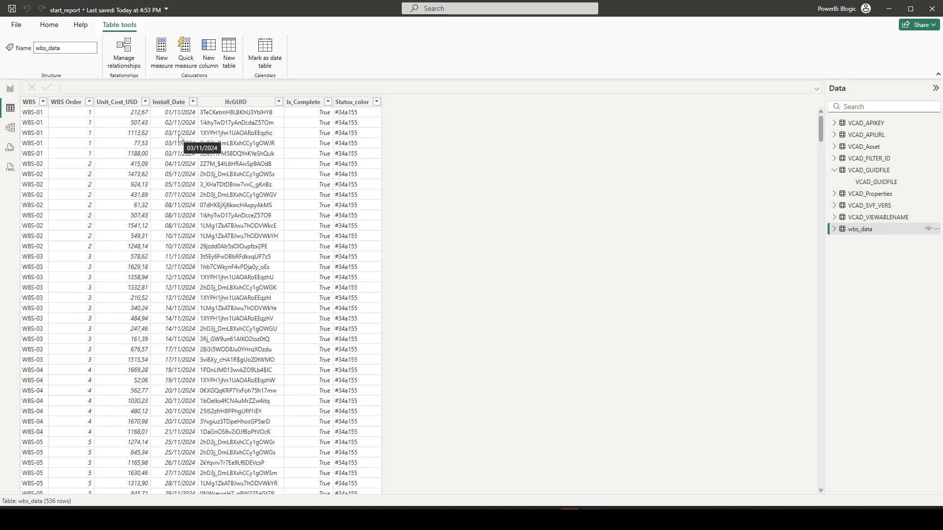
scroll(180, 139, "down", 5)
scroll(179, 139, "up", 5)
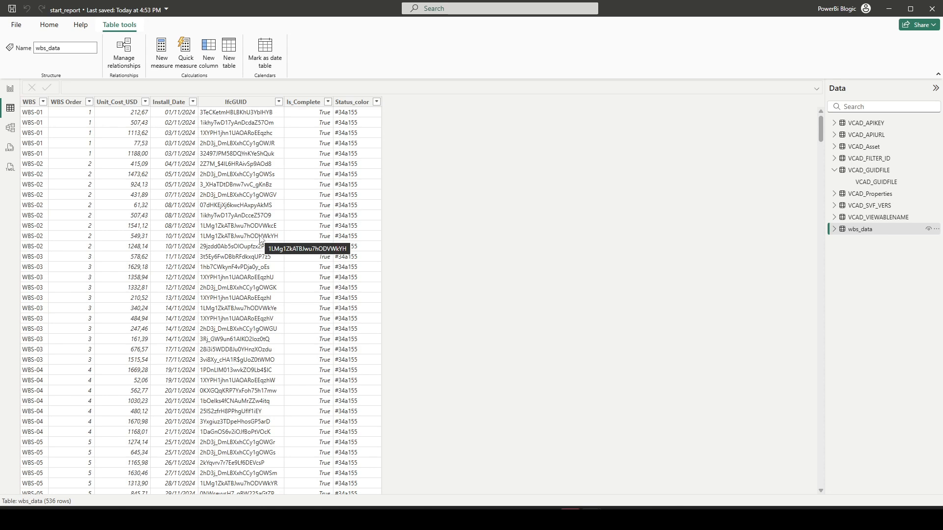
scroll(260, 239, "down", 10)
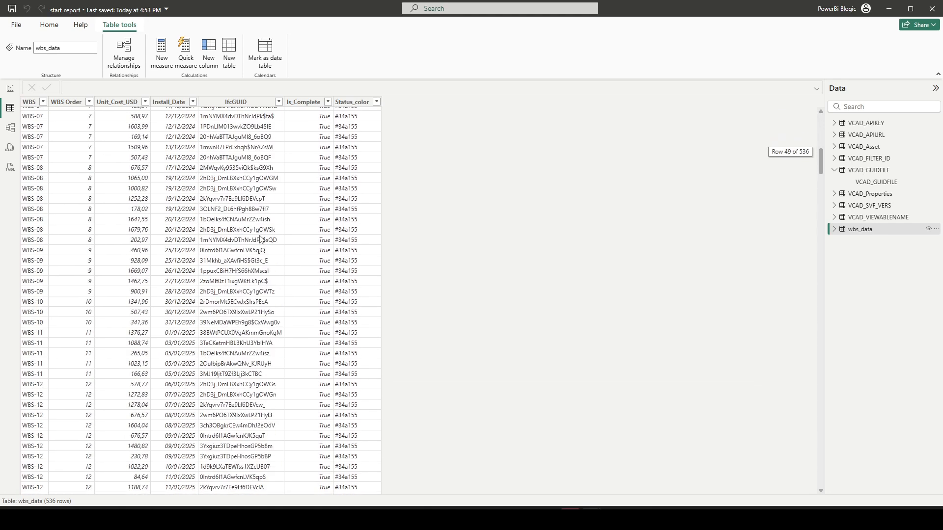
scroll(260, 239, "up", 10)
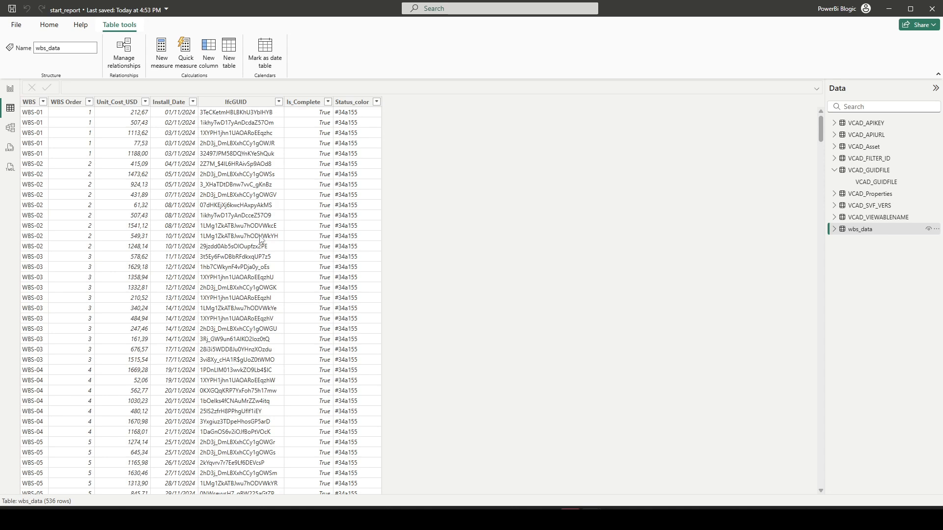
scroll(263, 275, "down", 5)
scroll(265, 311, "up", 5)
Step: Copy the IfcGUID value from the first row of the wbs_data table
left_click(264, 118)
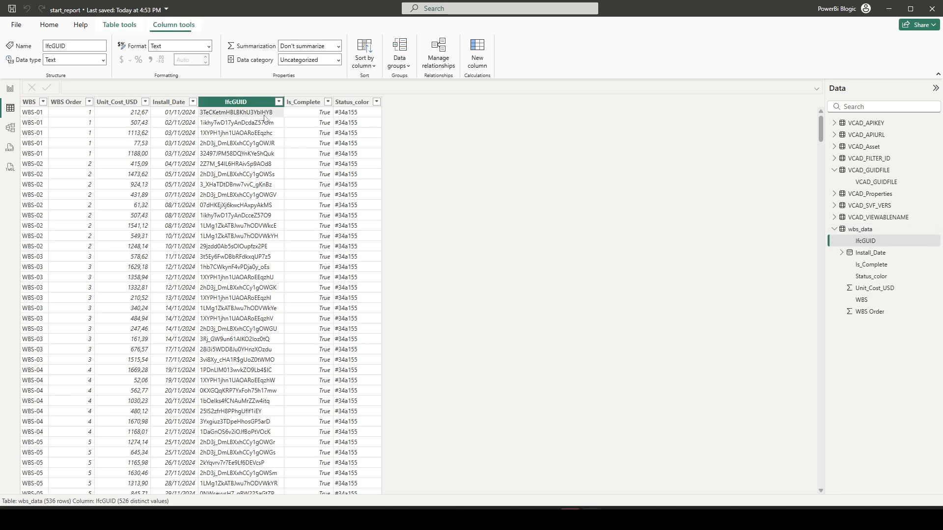
right_click(264, 118)
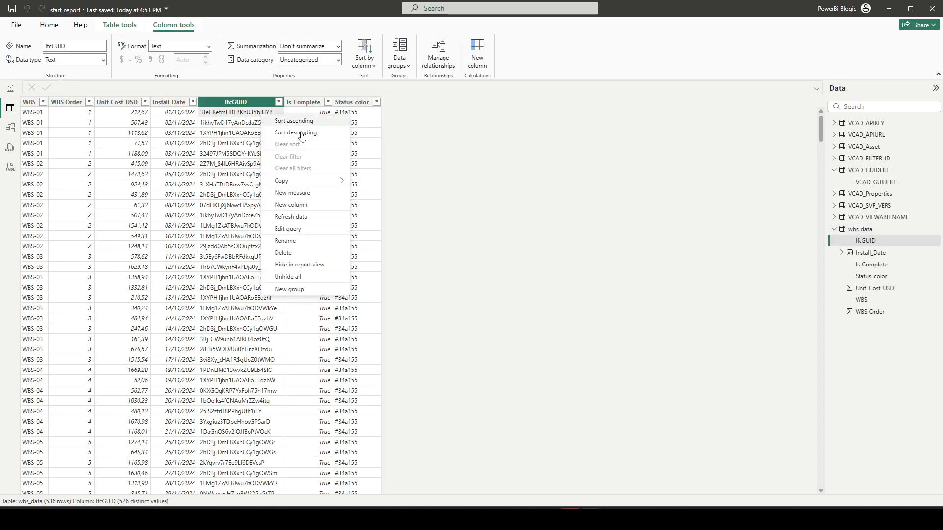
mouse_move(296, 183)
left_click(368, 183)
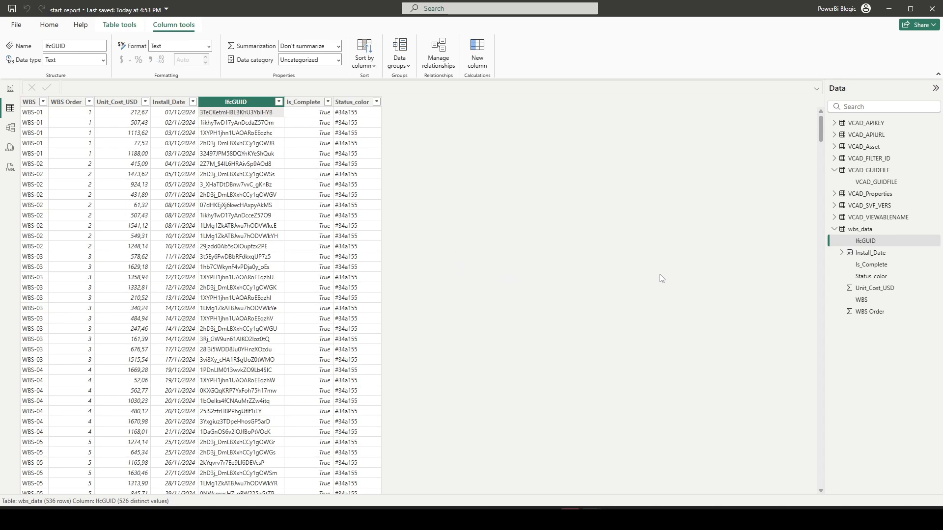
Step: Filter the value column of the VCAD_Properties table to the copied GUID 3TeCKetmHBLBKhU3YbIHYB
left_click(893, 196)
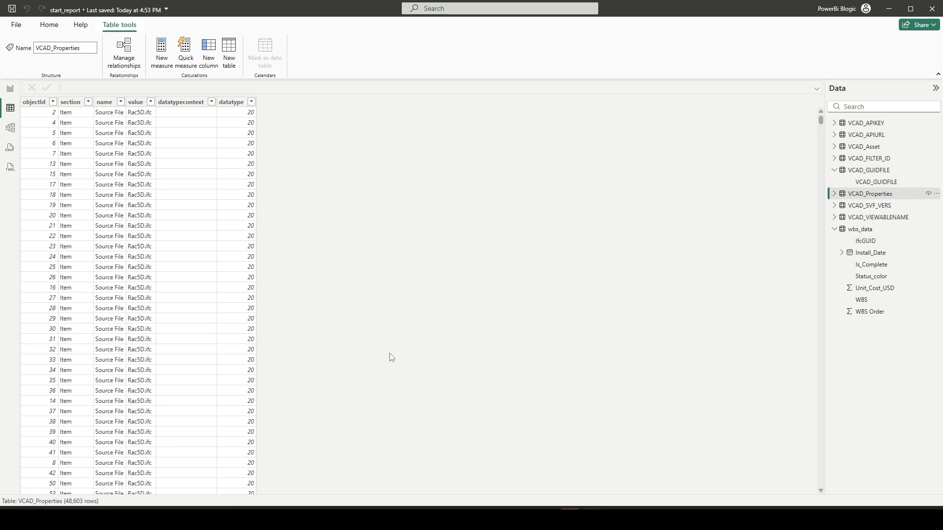
left_click(150, 102)
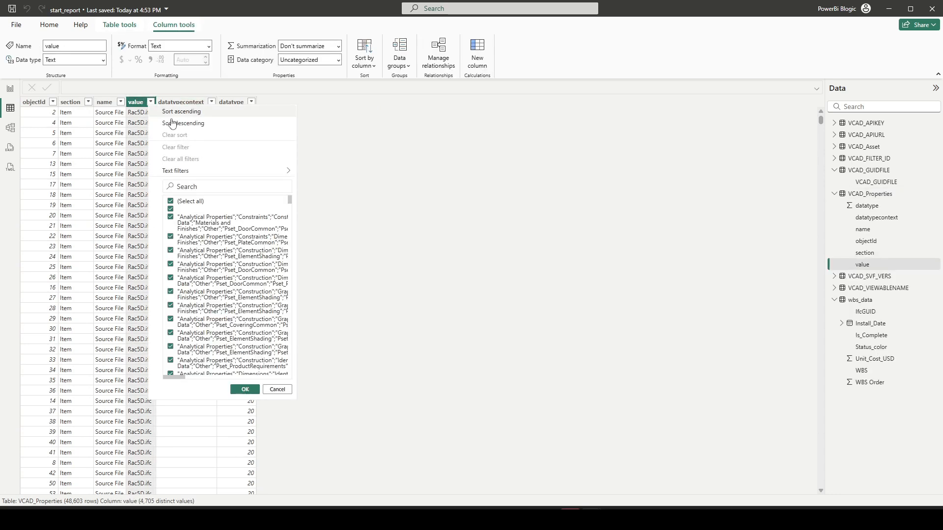
left_click(237, 191)
key("ctrl+v")
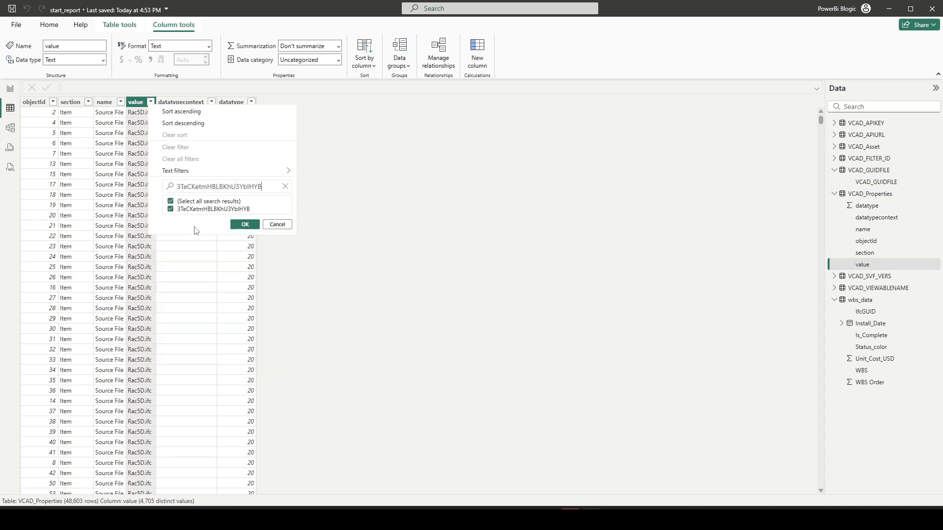
left_click(245, 225)
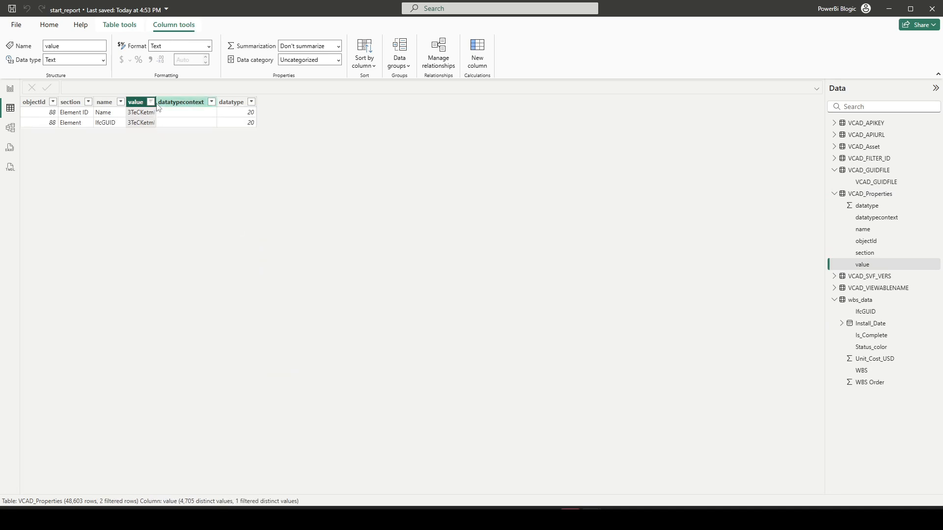
Step: Widen the value column of VCAD_Properties and inspect the section and name entries of the filtered rows
left_click_drag(156, 102, 272, 96)
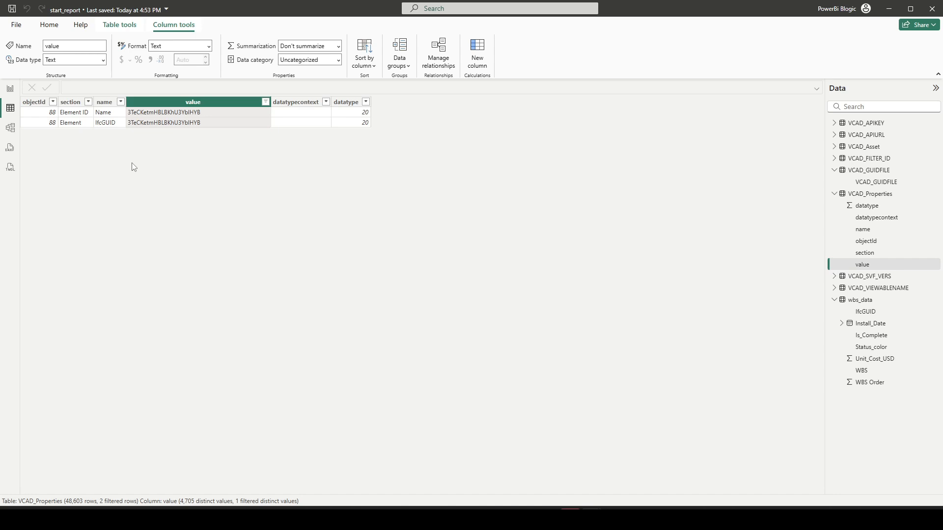
left_click(81, 124)
left_click(112, 127)
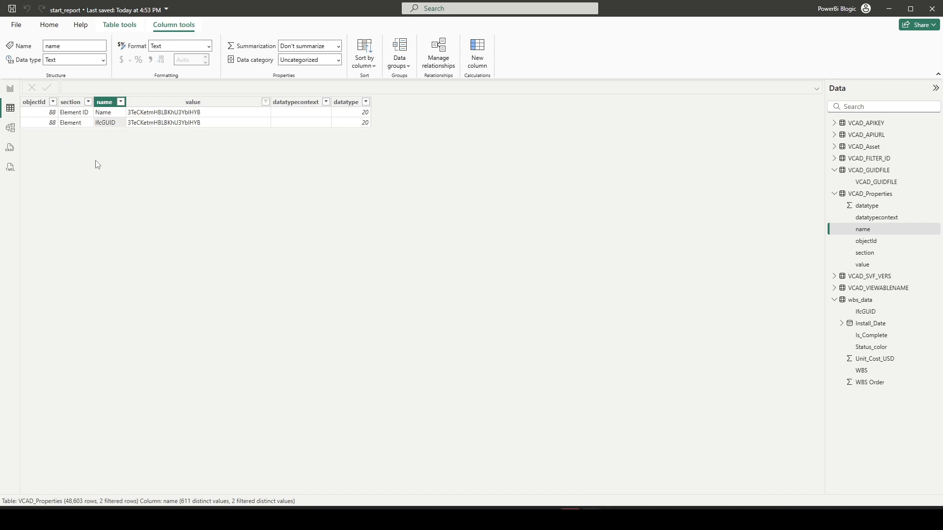
Step: Open the Power Query Editor from the report and create a reference query from VCAD_Properties
left_click(10, 89)
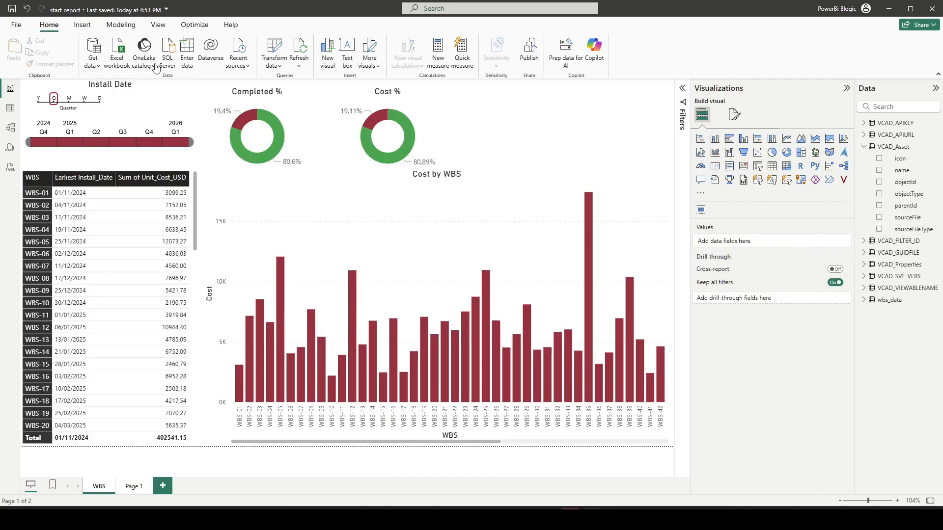
left_click(282, 46)
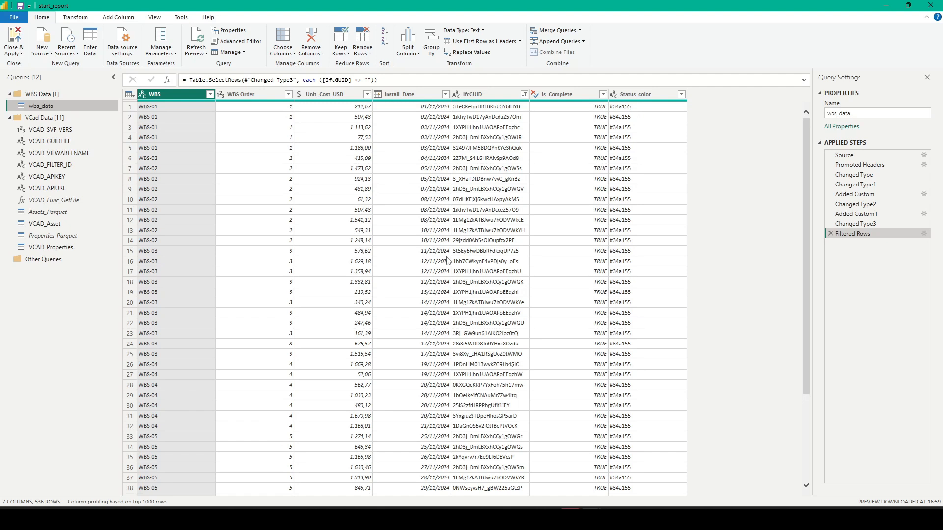
left_click(81, 250)
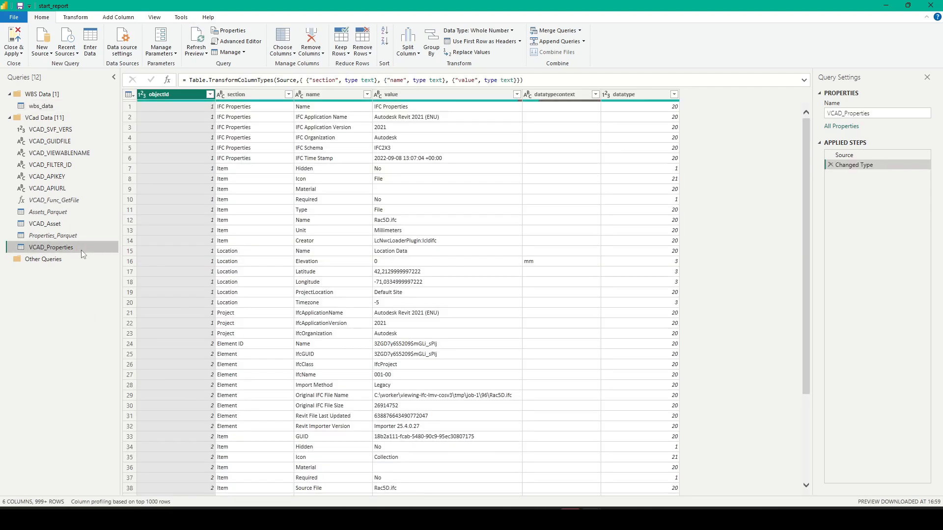
right_click(81, 249)
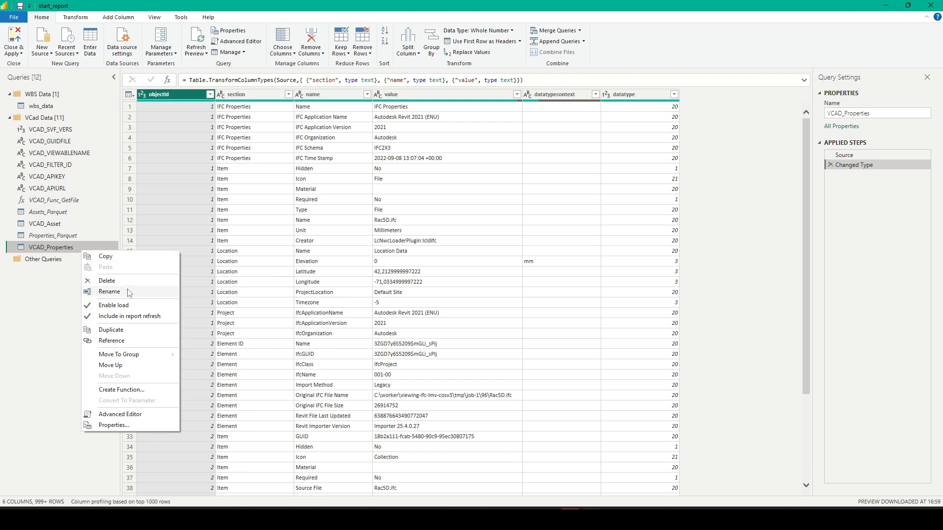
left_click(123, 340)
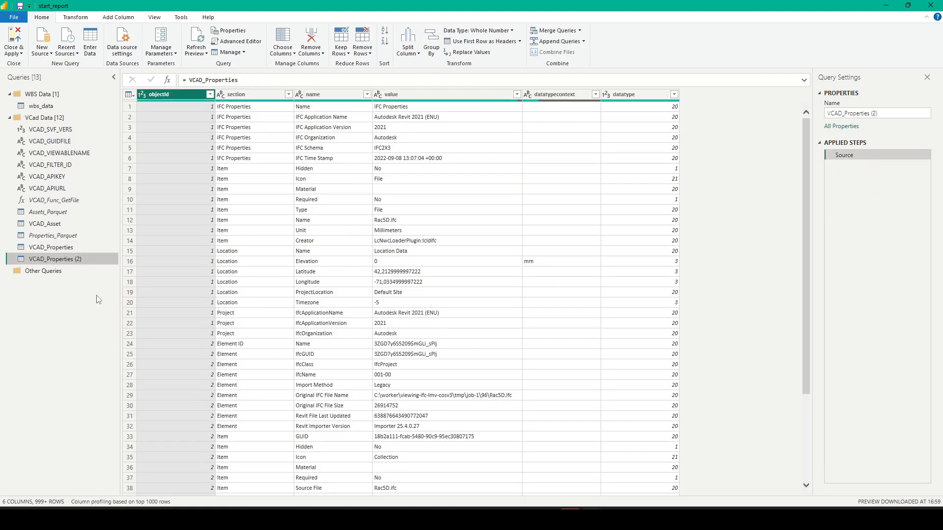
Step: Rename the new reference query to IFC_GUIDs
left_click_drag(879, 114, 825, 116)
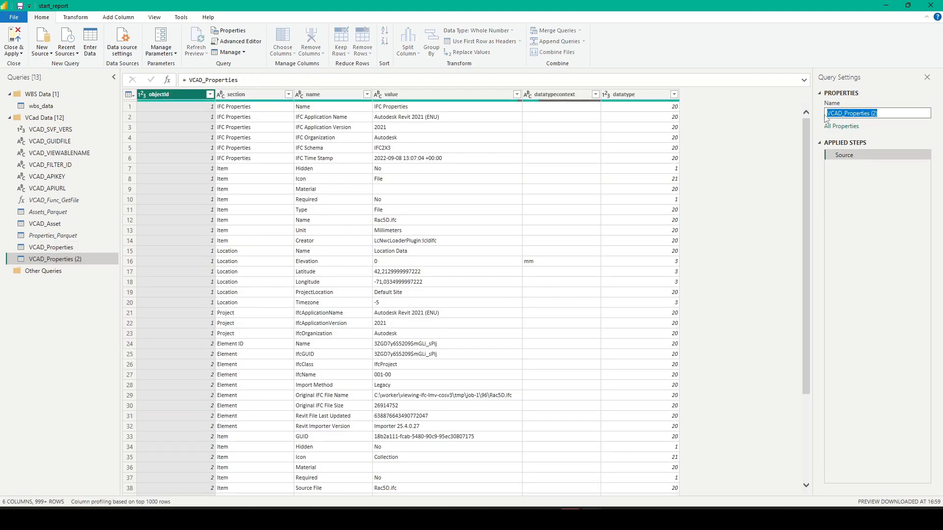
key("BackSpace")
type("IFC_GUIDs")
key("Return")
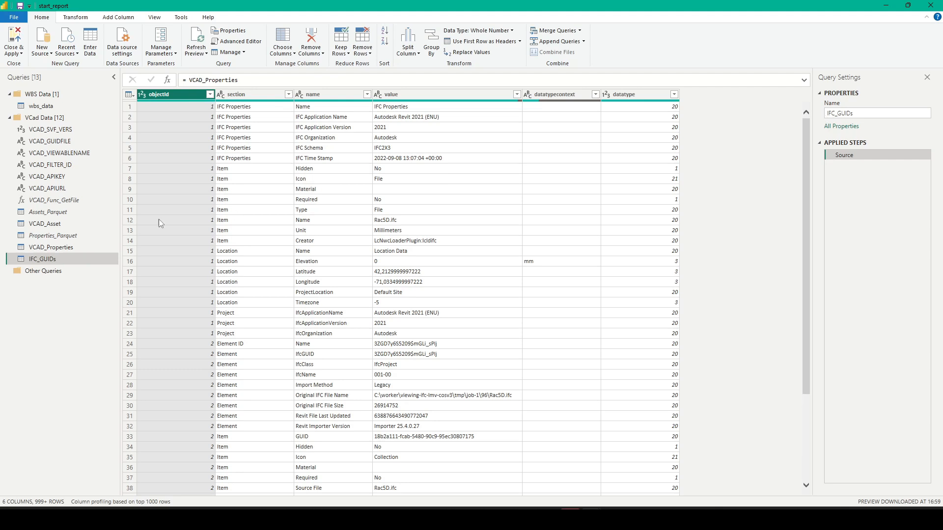
Step: Filter the section column of the IFC_GUIDs query to keep only Element
left_click(289, 95)
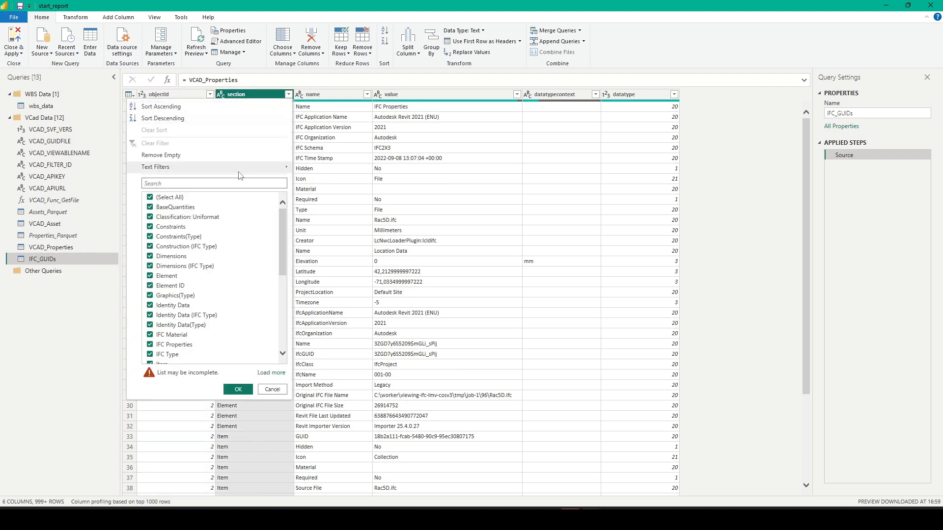
left_click(181, 198)
scroll(180, 261, "down", 4)
scroll(180, 260, "up", 2)
left_click(167, 225)
left_click(238, 389)
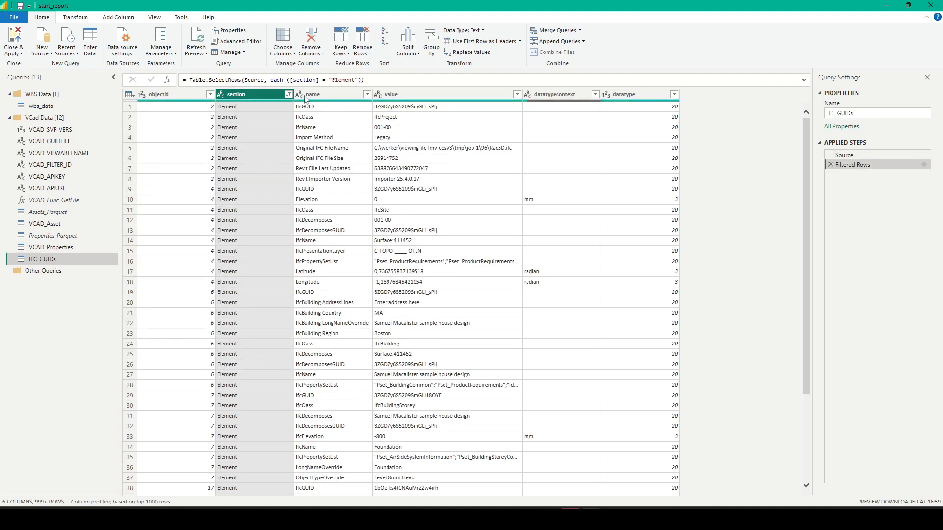
Step: Filter the name column of the IFC_GUIDs query to keep only IfcGUID
left_click(367, 94)
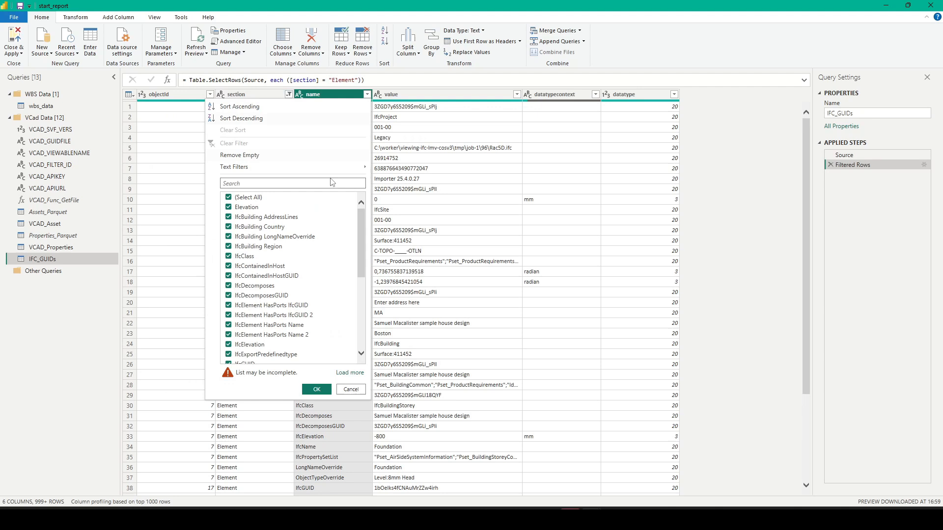
left_click(239, 198)
scroll(299, 309, "down", 2)
left_click(242, 313)
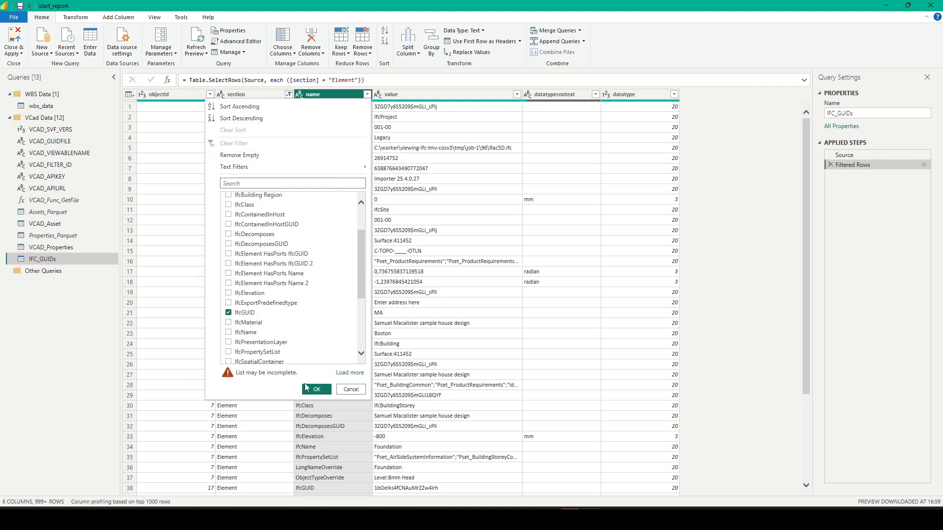
left_click(316, 391)
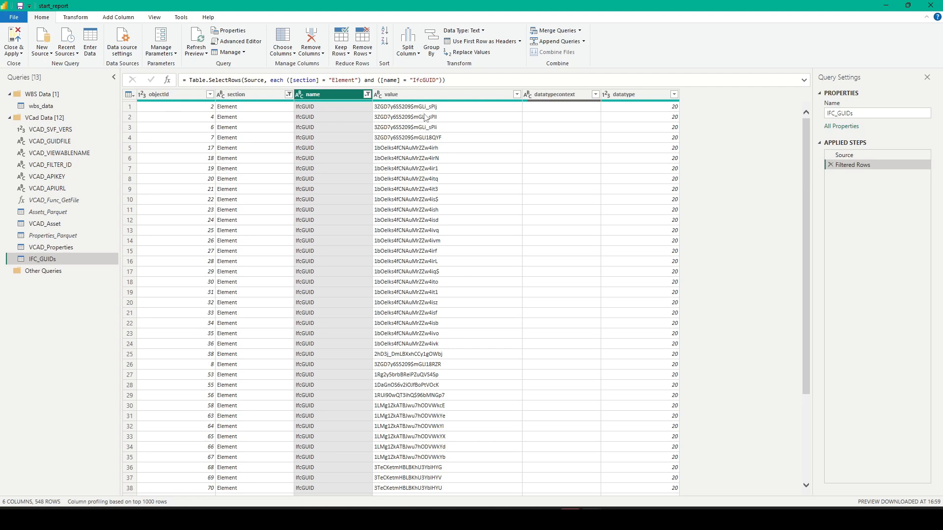
Step: Merge the section and name columns of IFC_GUIDs into a column named Section-Name, using a custom hyphen separator
left_click(261, 95)
left_click(333, 97, "ctrl")
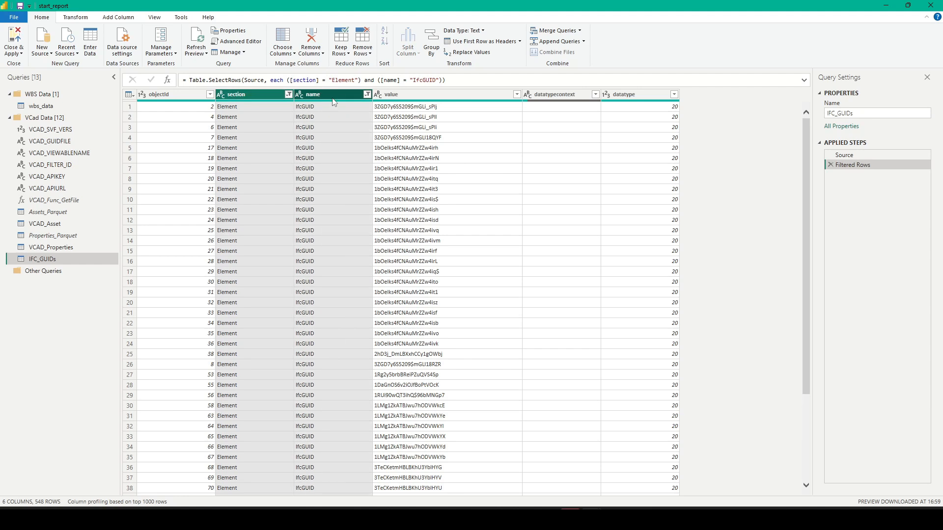
right_click(333, 101)
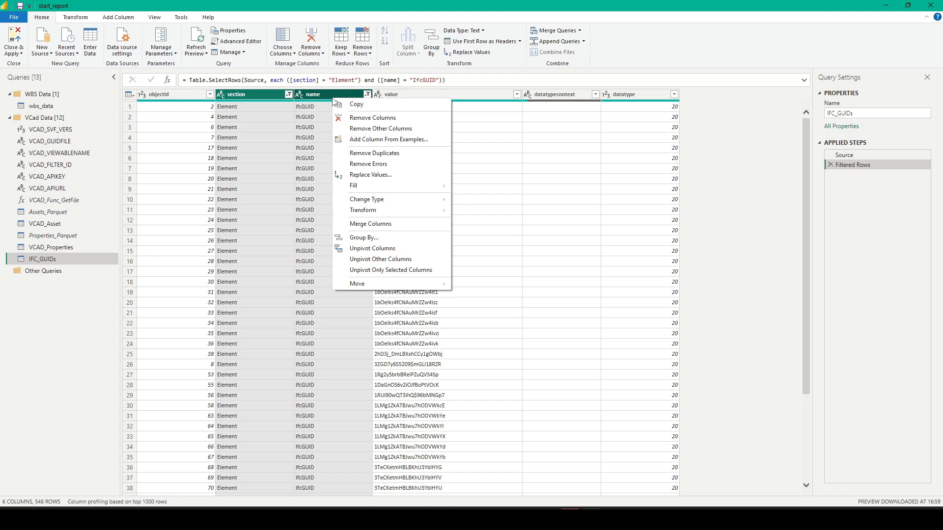
left_click(398, 223)
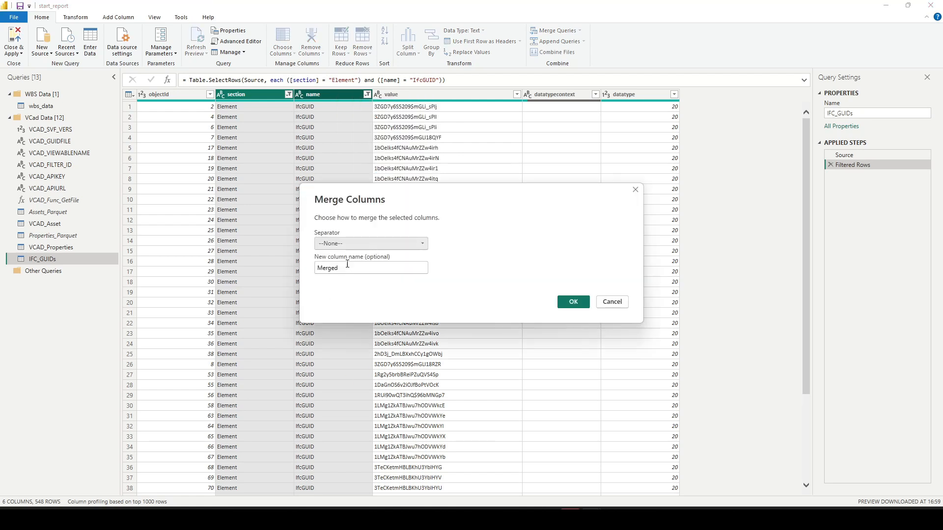
left_click_drag(316, 268, 358, 270)
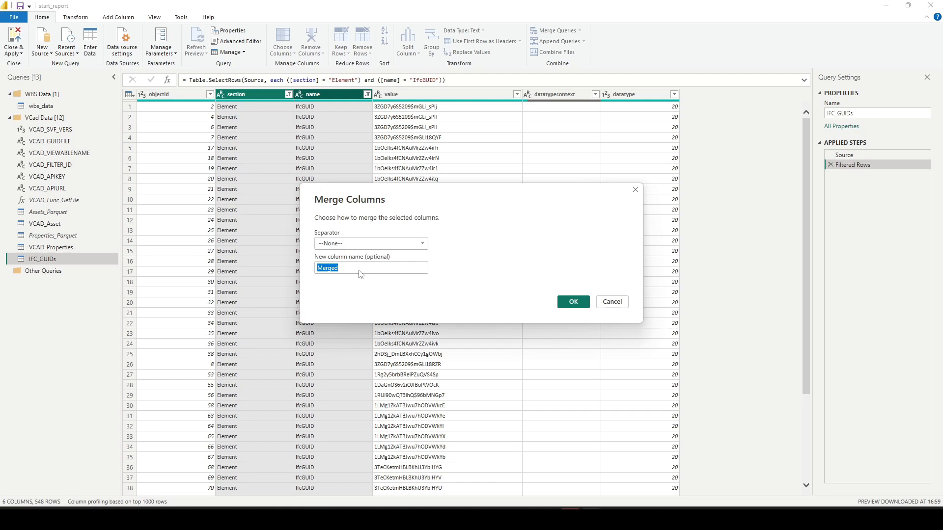
key("BackSpace")
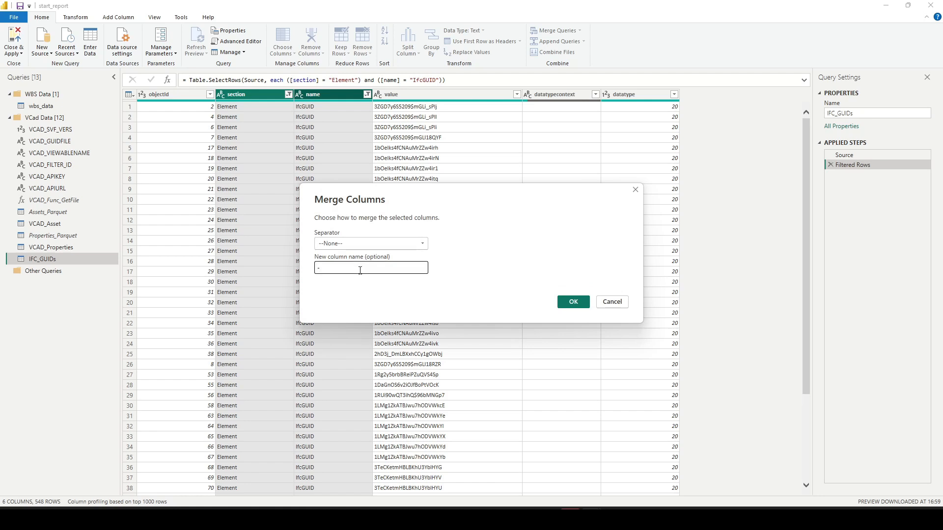
left_click_drag(360, 270, 304, 269)
type("Section-Name")
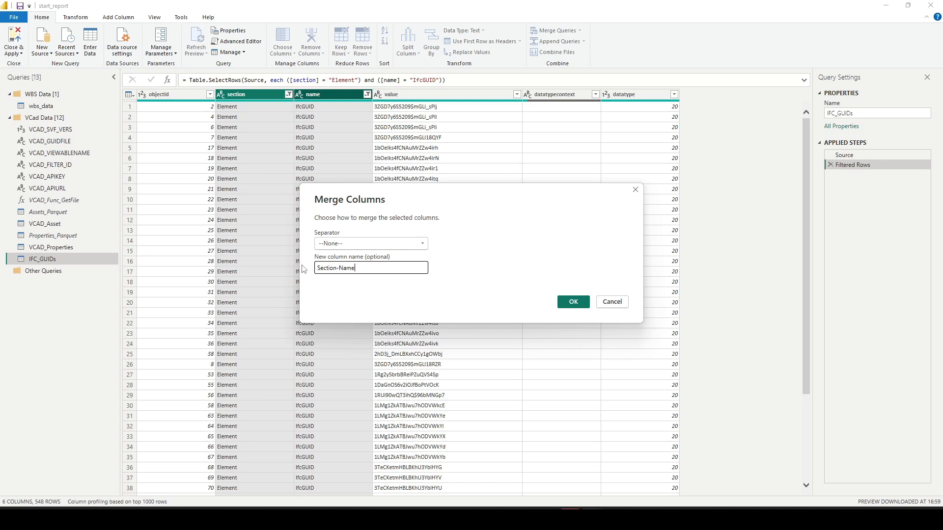
left_click(331, 244)
left_click(338, 324)
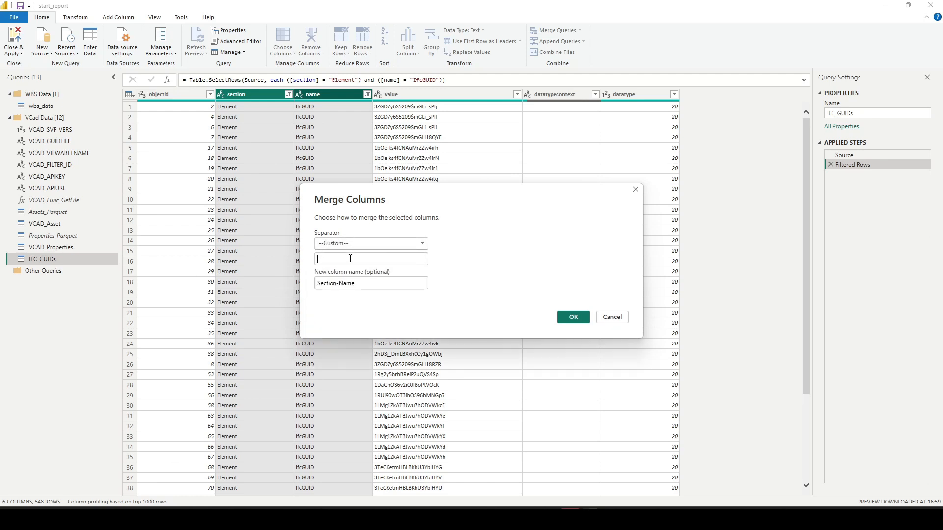
left_click(350, 259)
type("-")
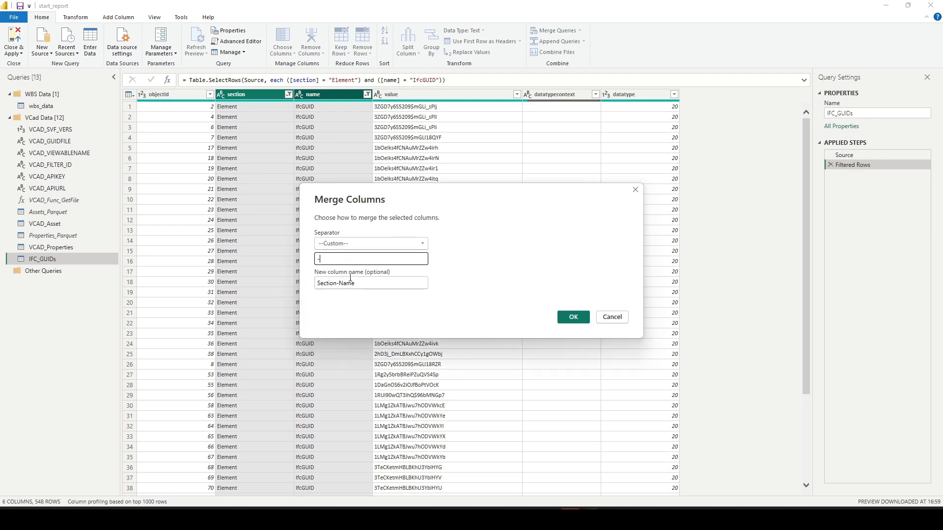
left_click(573, 318)
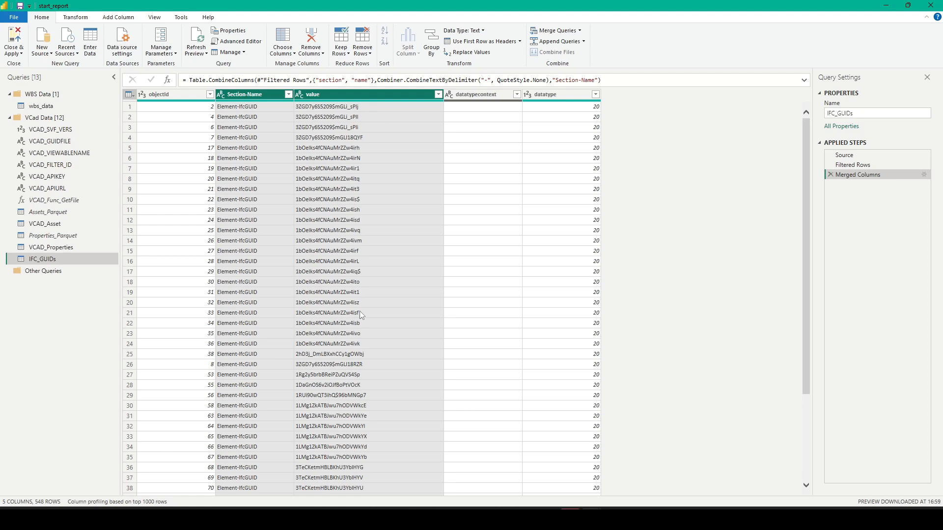
Step: Remove all columns of IFC_GUIDs other than objectId, Section-Name and value
left_click(178, 94)
left_click(248, 94, "shift")
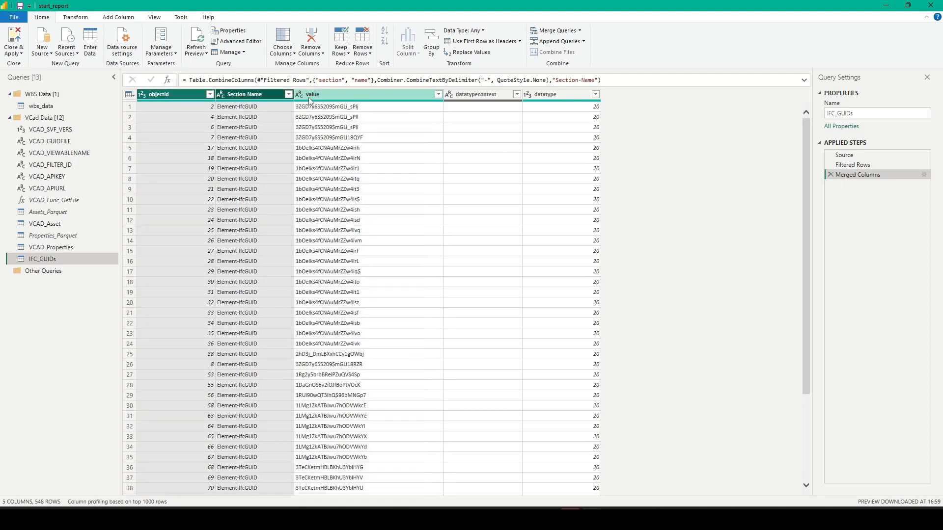
left_click(317, 94, "shift")
right_click(334, 95)
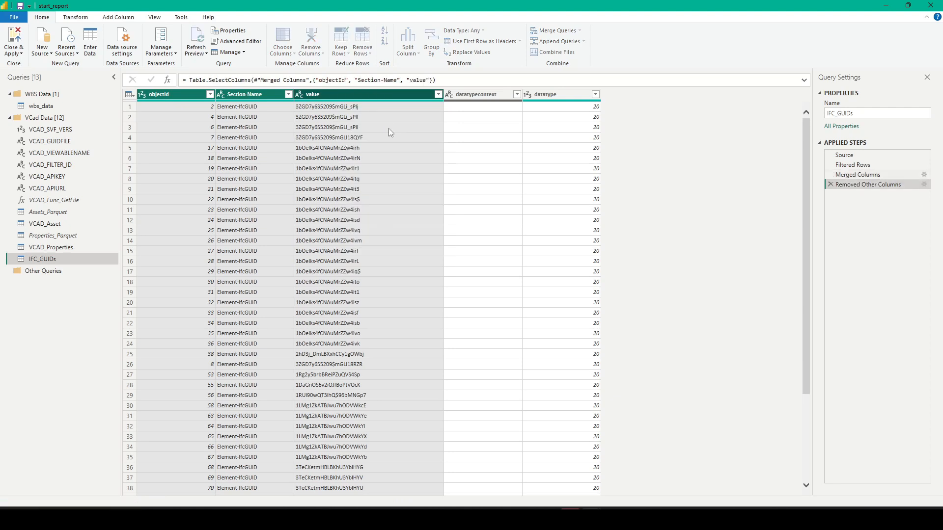
left_click(388, 127)
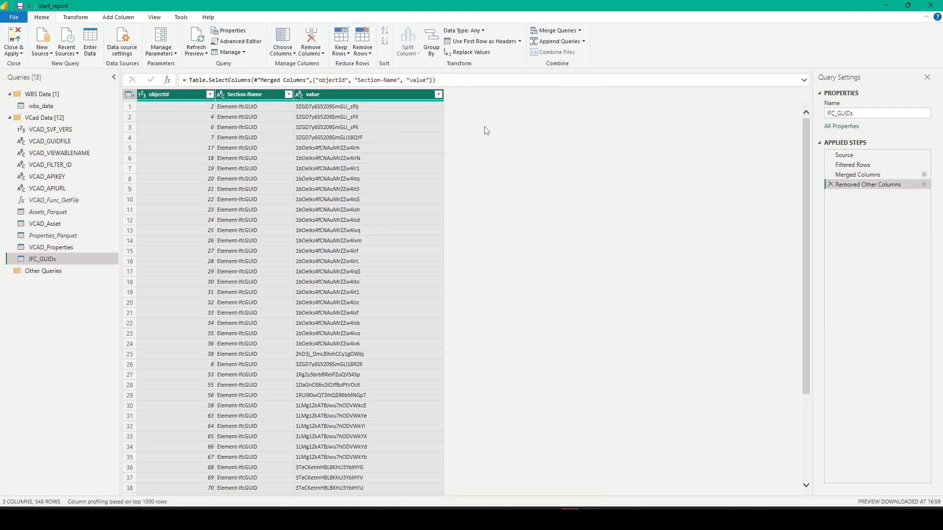
Step: Pivot the Section-Name column with value as the values column and Don't Aggregate as the aggregate function
left_click(252, 94)
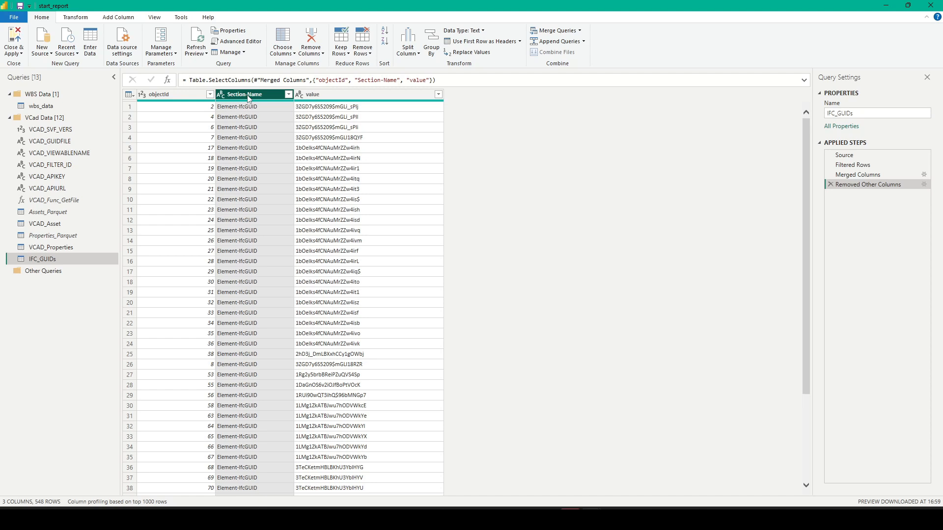
left_click(72, 19)
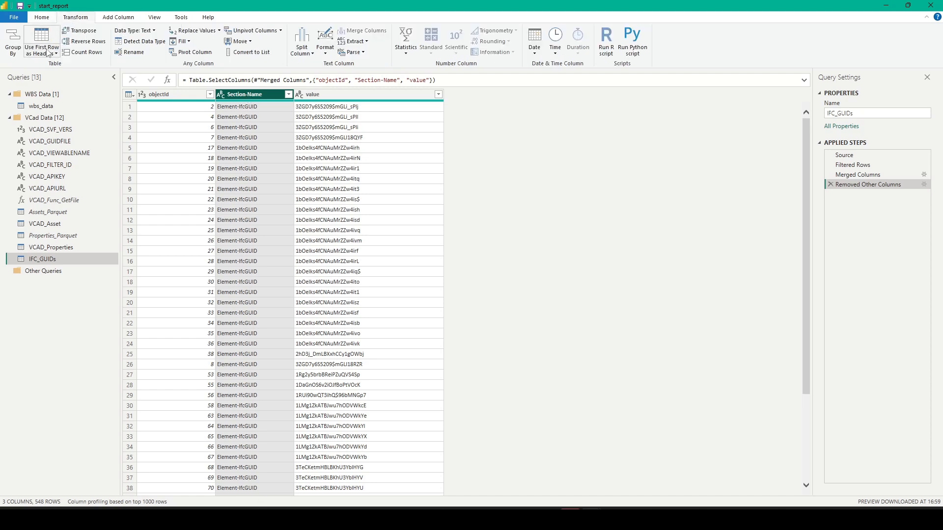
left_click(194, 52)
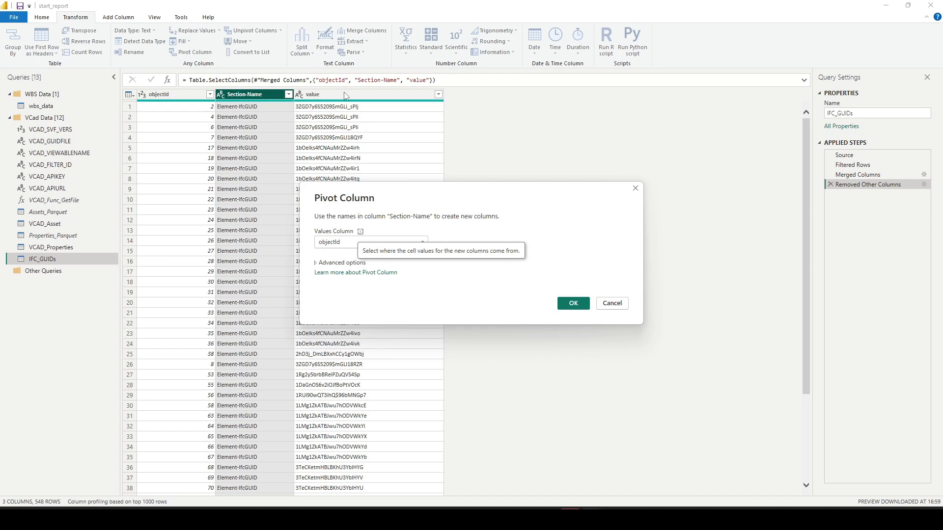
left_click(371, 242)
left_click(354, 263)
left_click(351, 264)
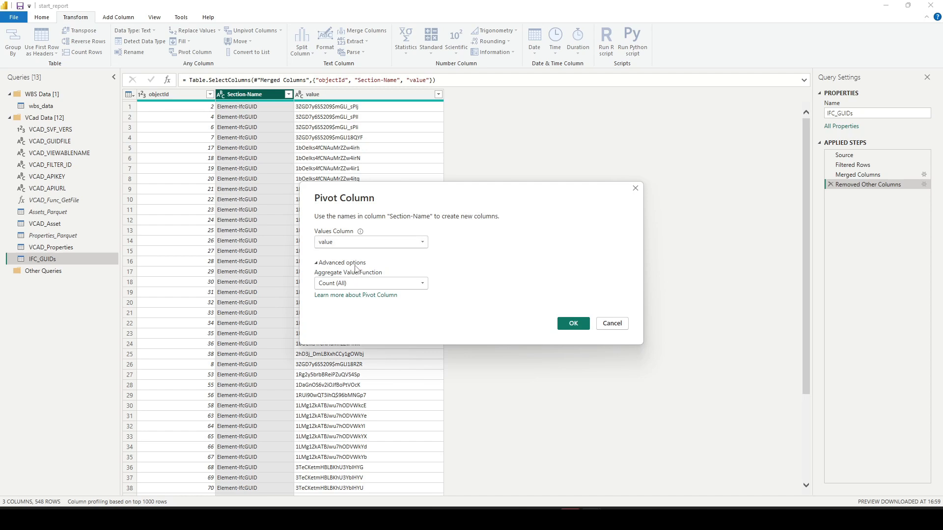
left_click(356, 284)
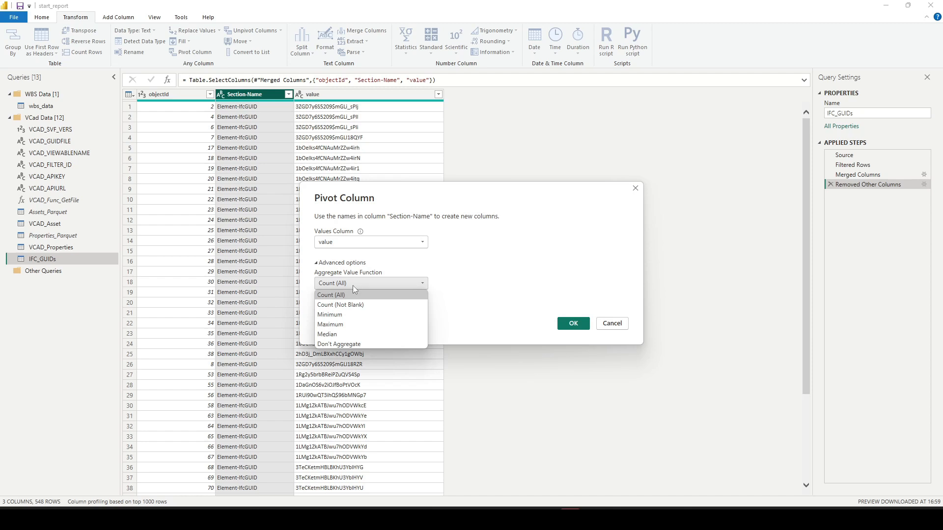
left_click(345, 345)
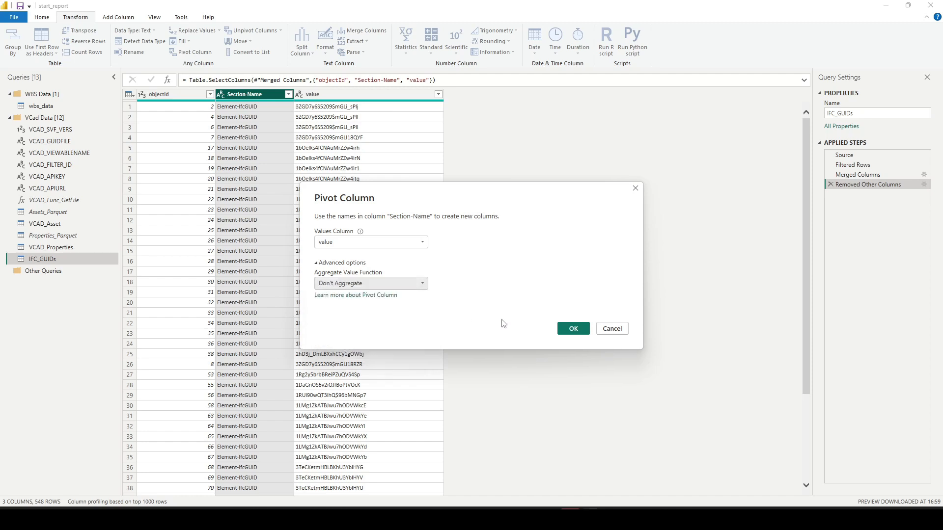
left_click(573, 329)
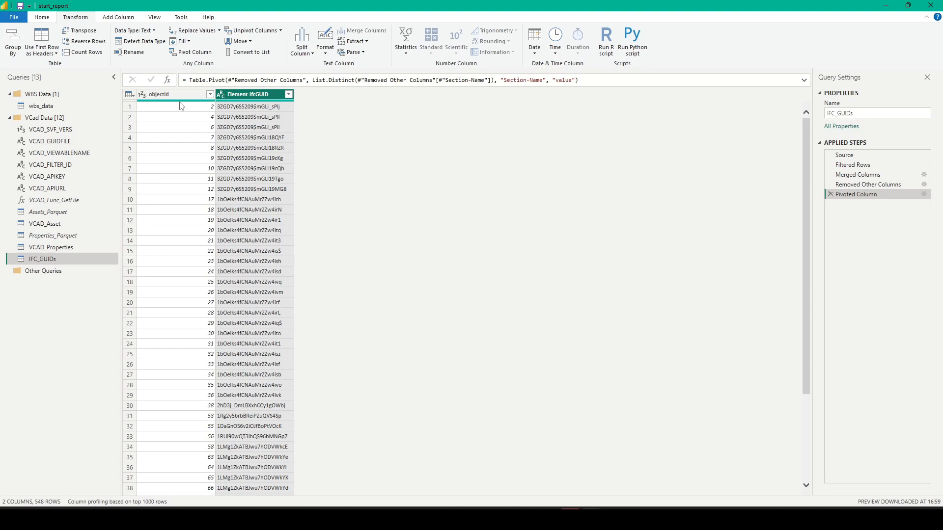
left_click(166, 109)
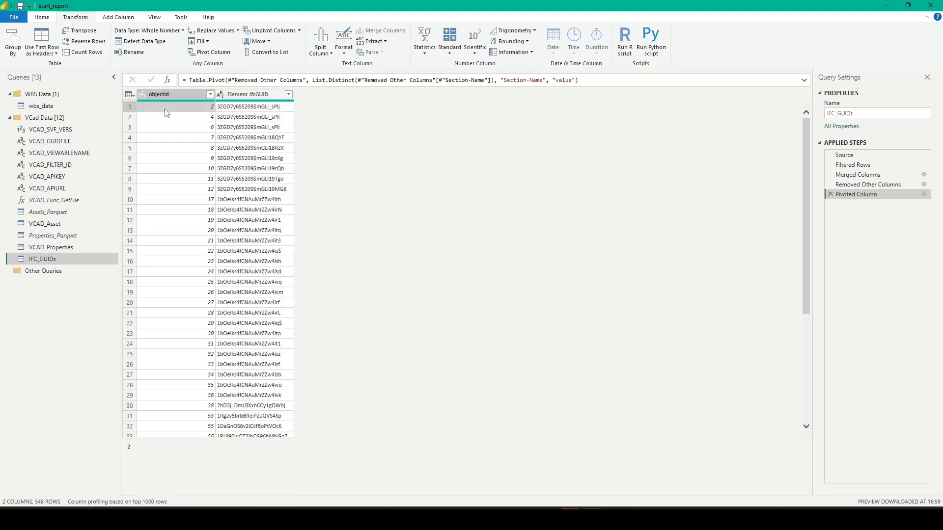
left_click(248, 109)
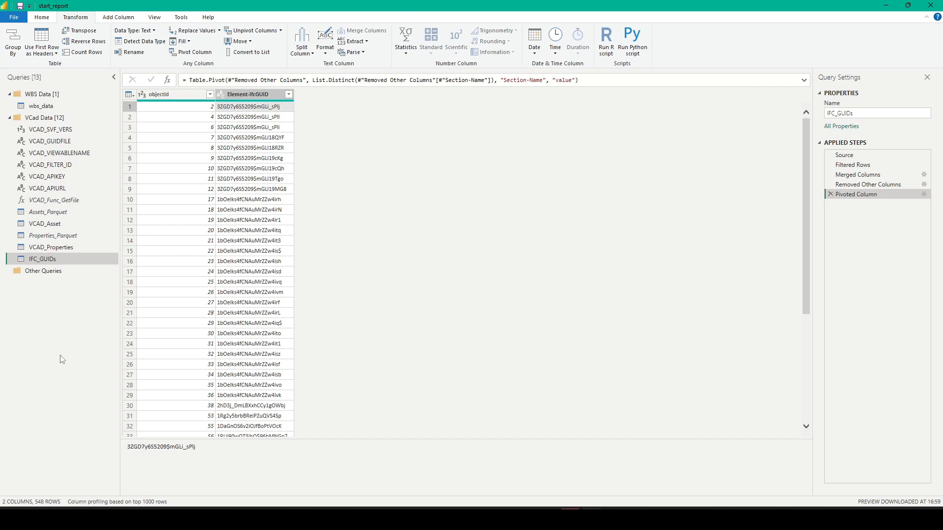
Step: Merge the IFC_GUIDs query into VCAD_Asset, matching on objectId in both tables with a Left Outer join
left_click(73, 226)
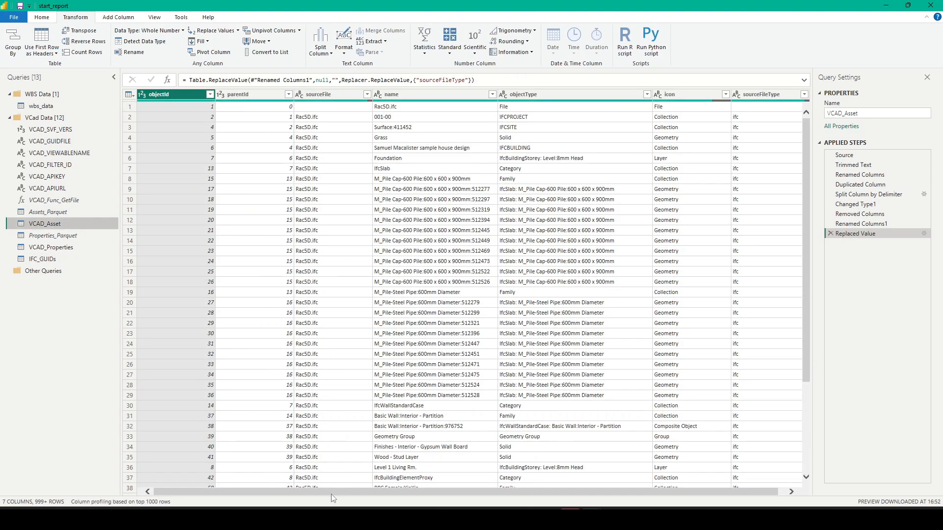
left_click(51, 19)
left_click(579, 30)
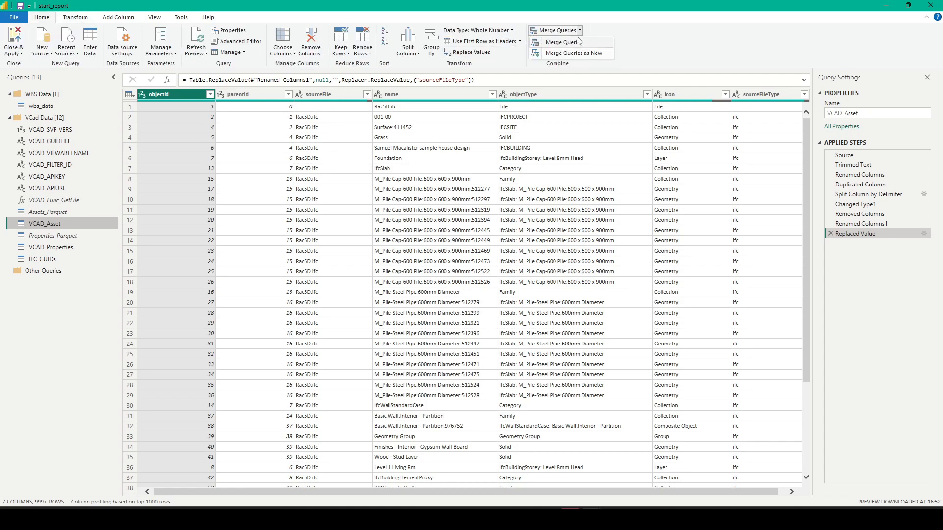
left_click(577, 42)
left_click(398, 245)
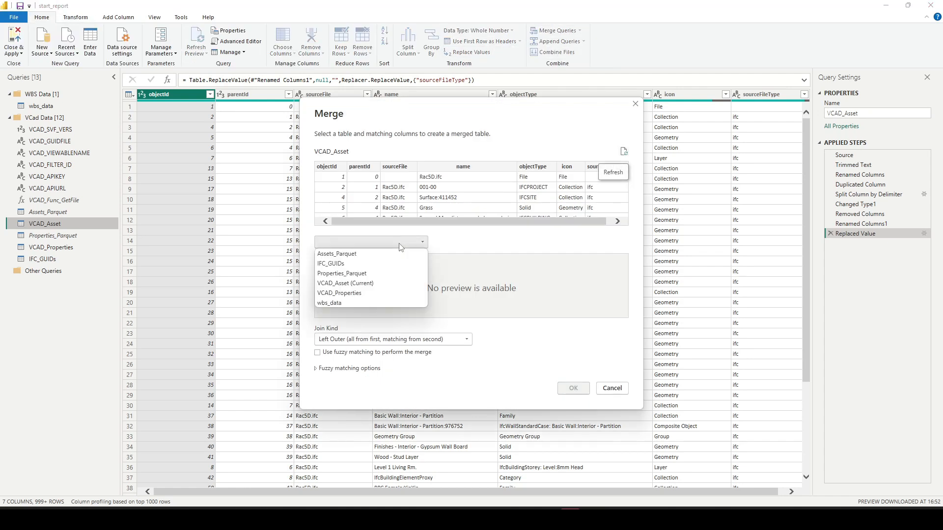
left_click(348, 264)
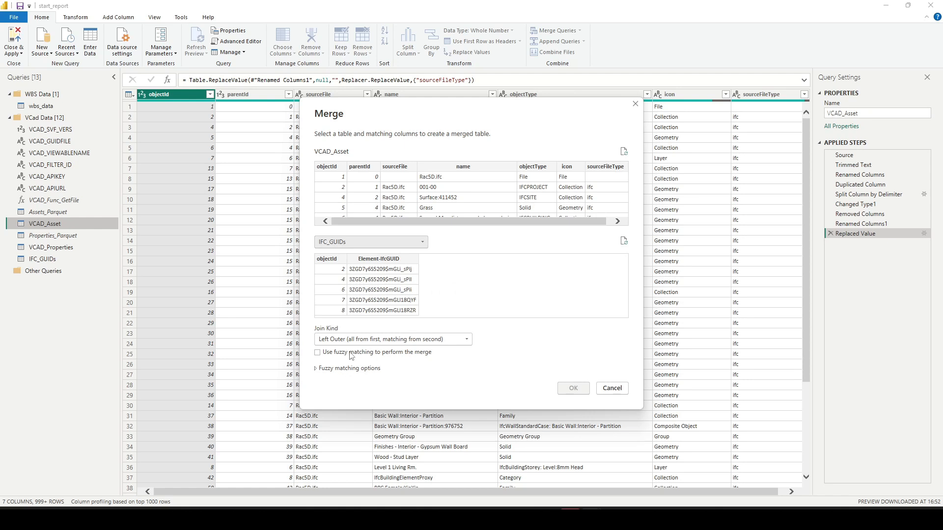
left_click(338, 260)
left_click(341, 167)
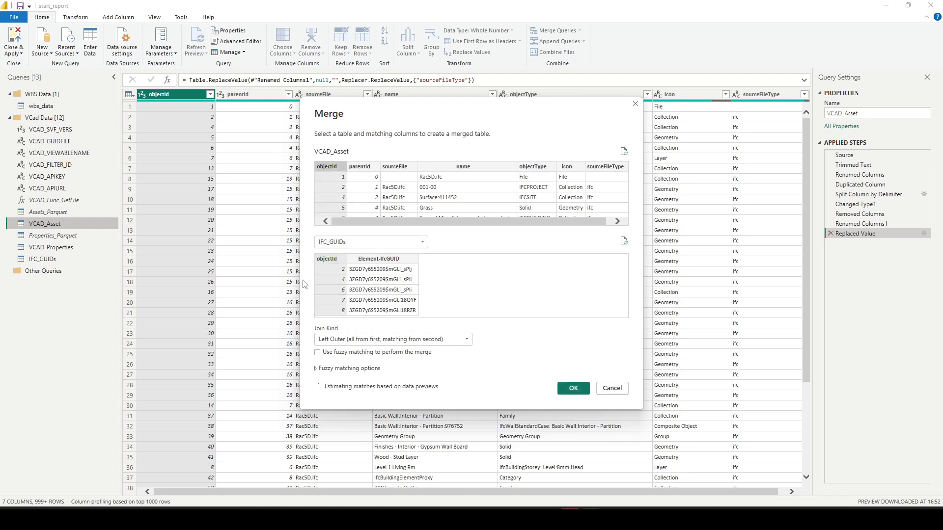
left_click(573, 388)
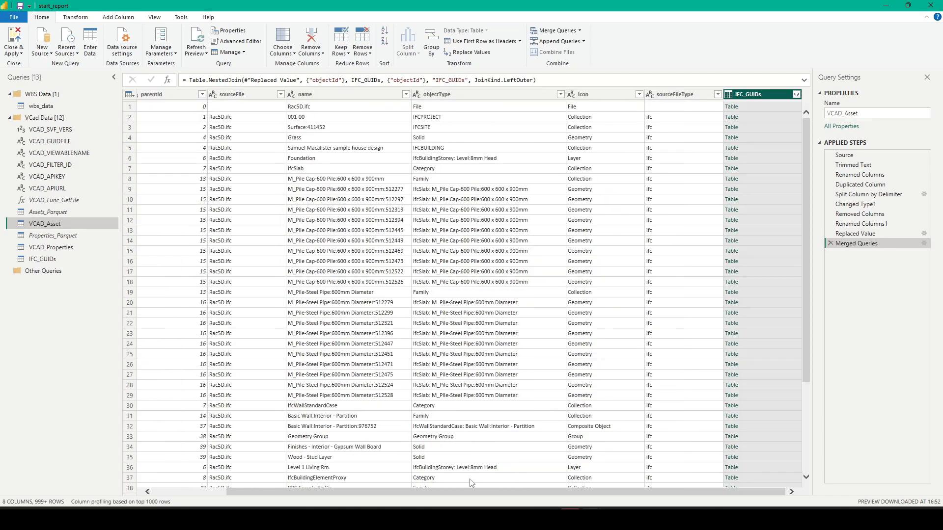
Step: Expand the merged IFC_GUIDs column in VCAD_Asset to only Element-IfcGUID, without the original column name as prefix
left_click(796, 95)
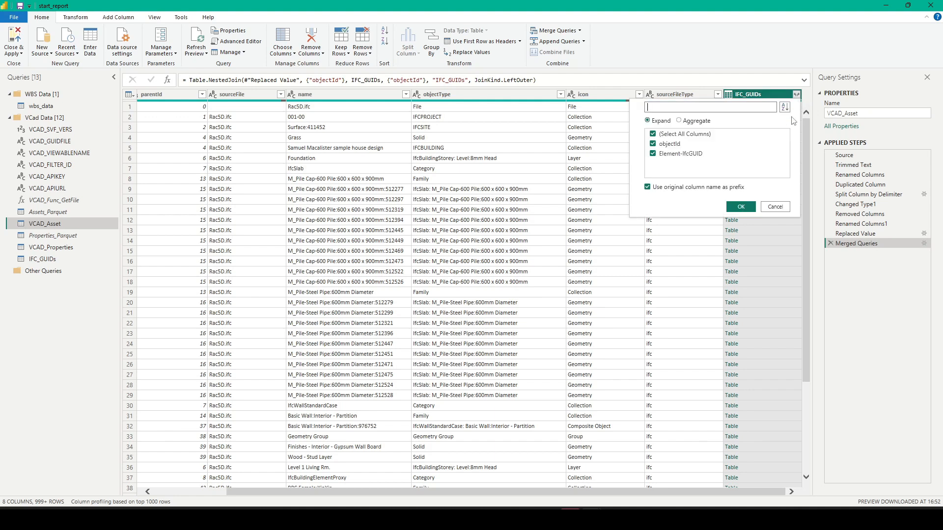
left_click(653, 144)
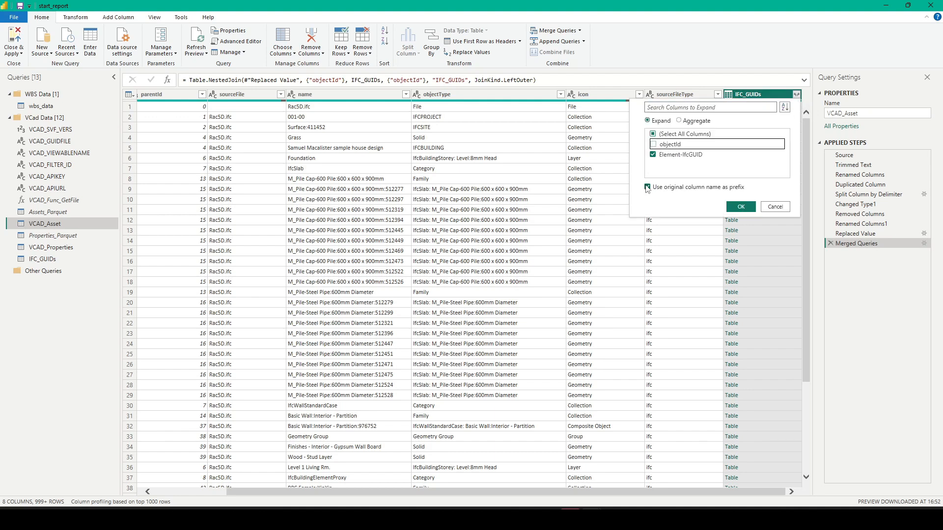
left_click(647, 187)
left_click(742, 207)
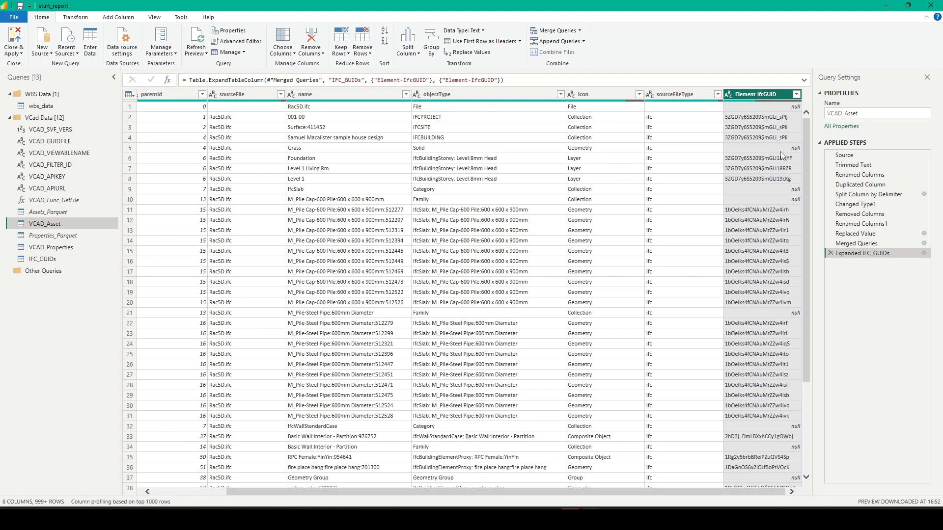
Step: Filter the null values out of the Element-IfcGUID column in VCAD_Asset
scroll(758, 230, "down", 20)
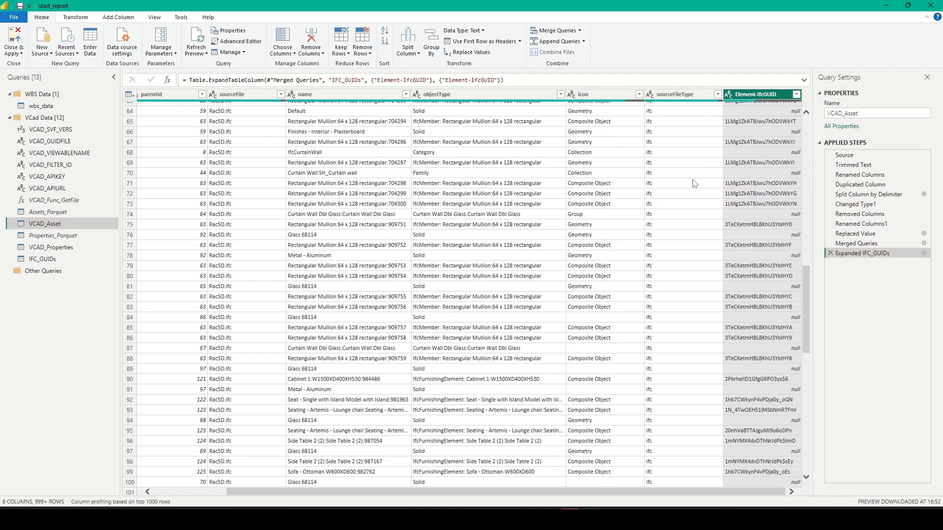
scroll(638, 265, "down", 7)
scroll(715, 271, "down", 15)
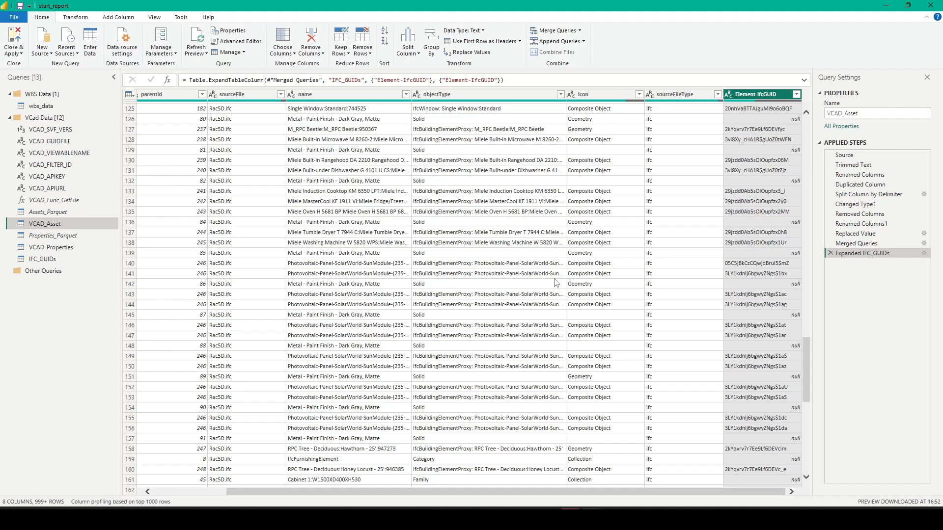
left_click(797, 94)
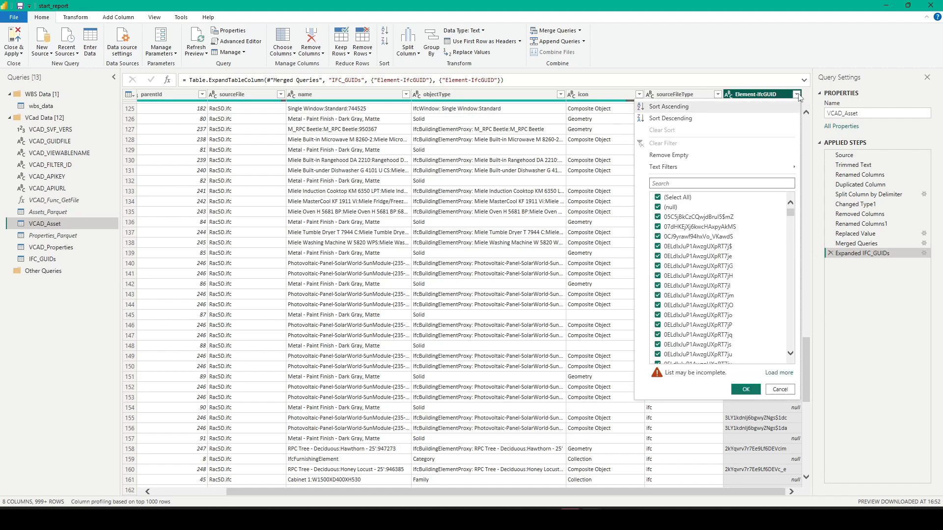
left_click(658, 207)
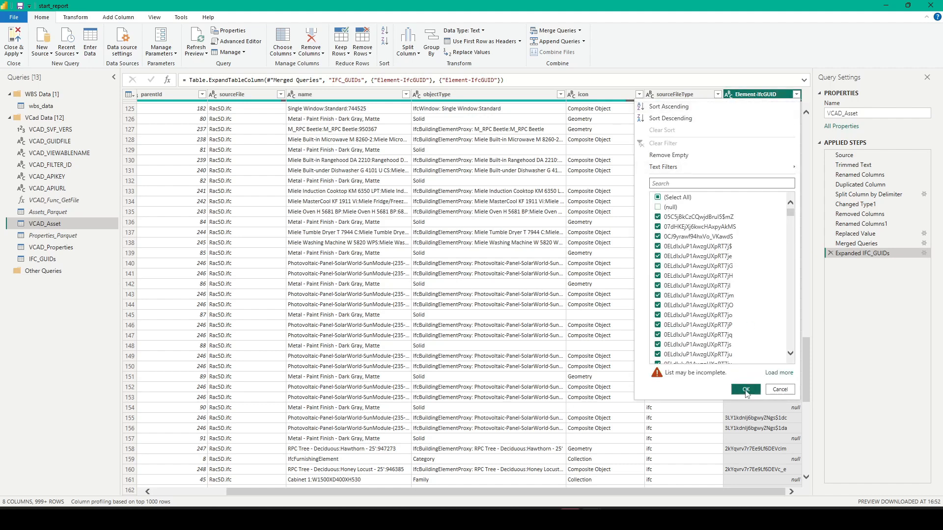
left_click(744, 389)
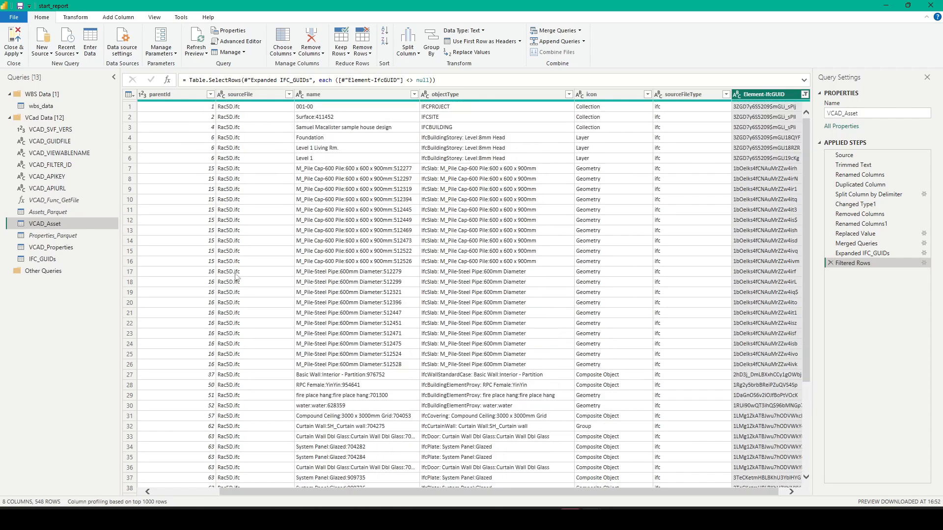
Step: Apply the VCAD_Asset query changes without closing the query editor, and switch to the start_report report window
scroll(236, 276, "down", 20)
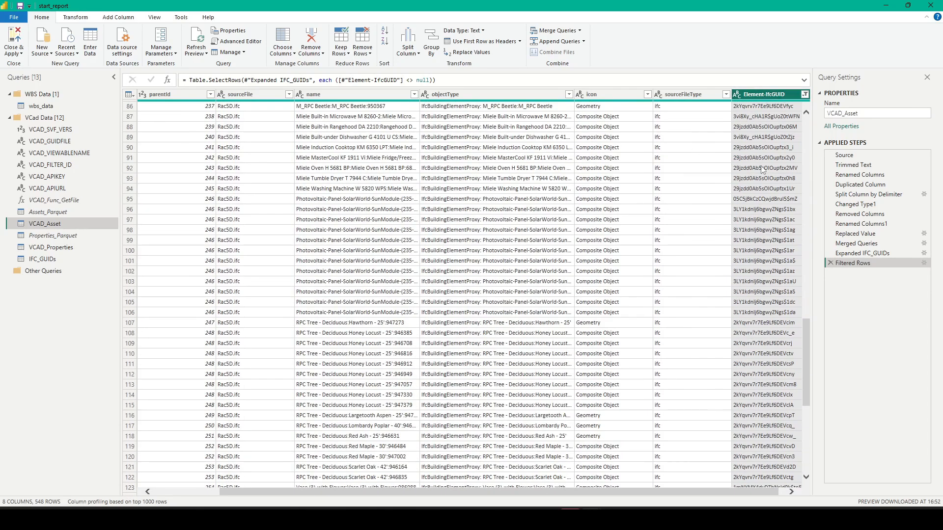
left_click(20, 53)
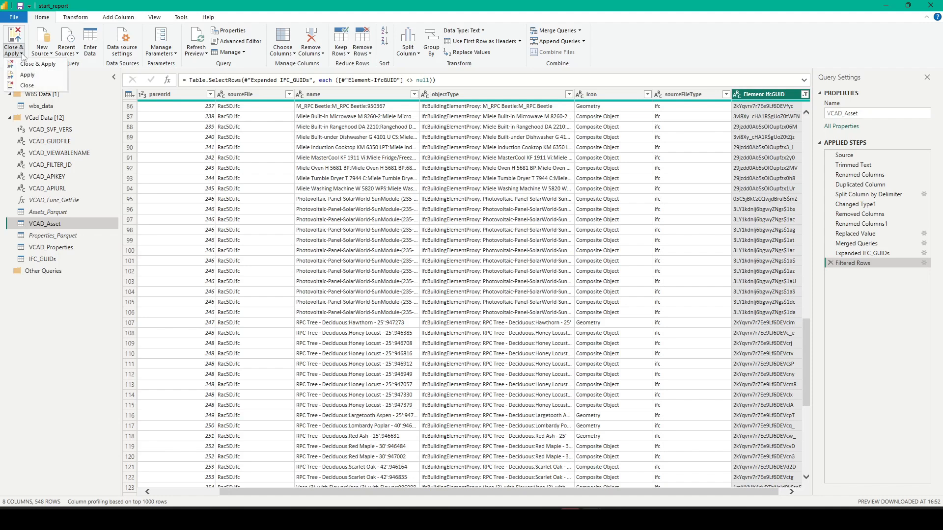
left_click(30, 75)
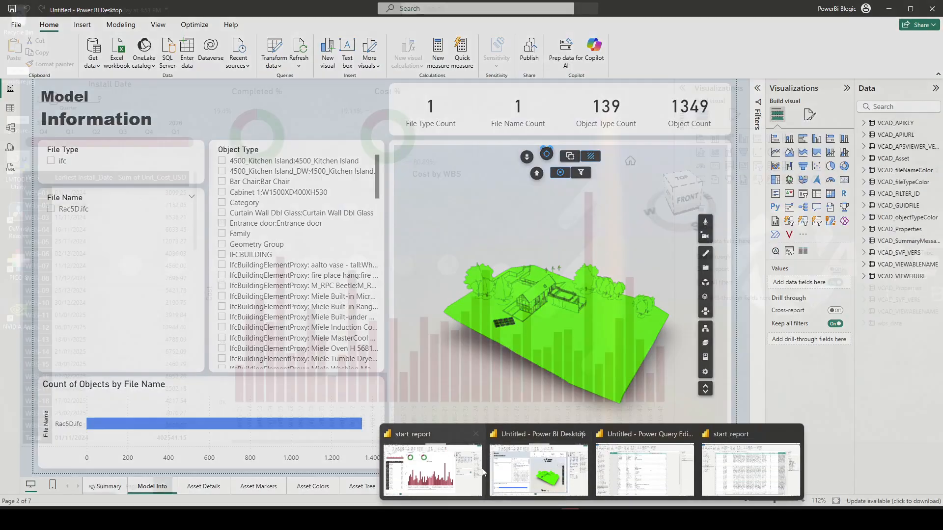
left_click(427, 462)
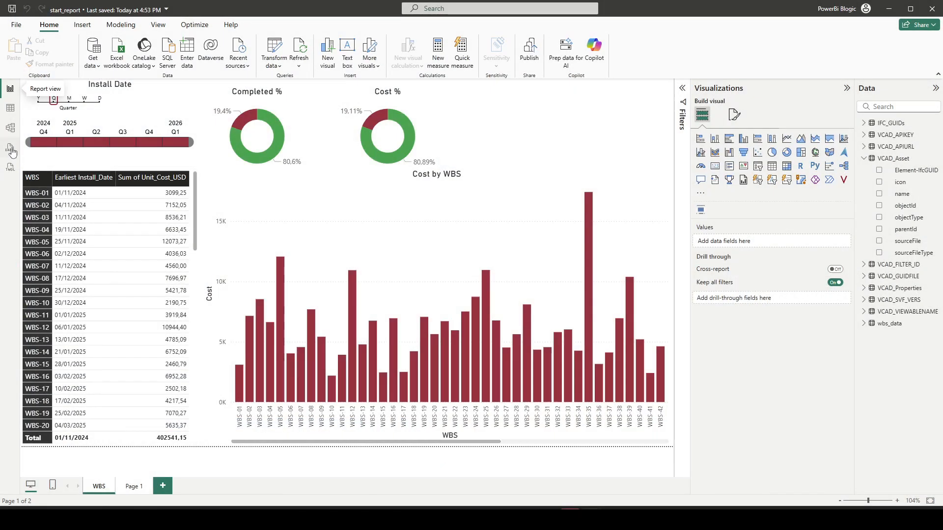
Step: Open the model view and rearrange the table cards, placing wbs_data below VCAD_Asset
left_click(11, 129)
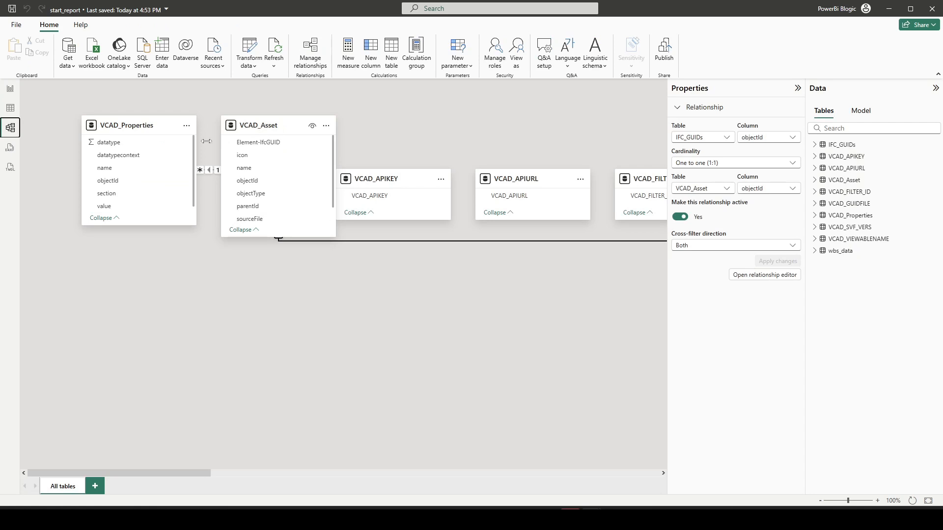
left_click_drag(134, 129, 109, 132)
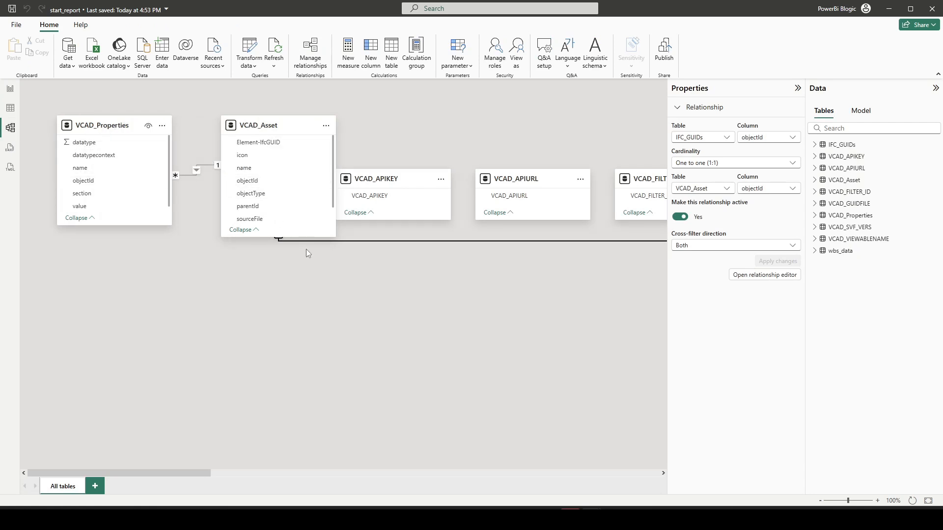
scroll(415, 326, "down", 4)
left_click_drag(234, 472, 565, 473)
left_click_drag(523, 130, 194, 287)
left_click_drag(591, 146, 95, 222)
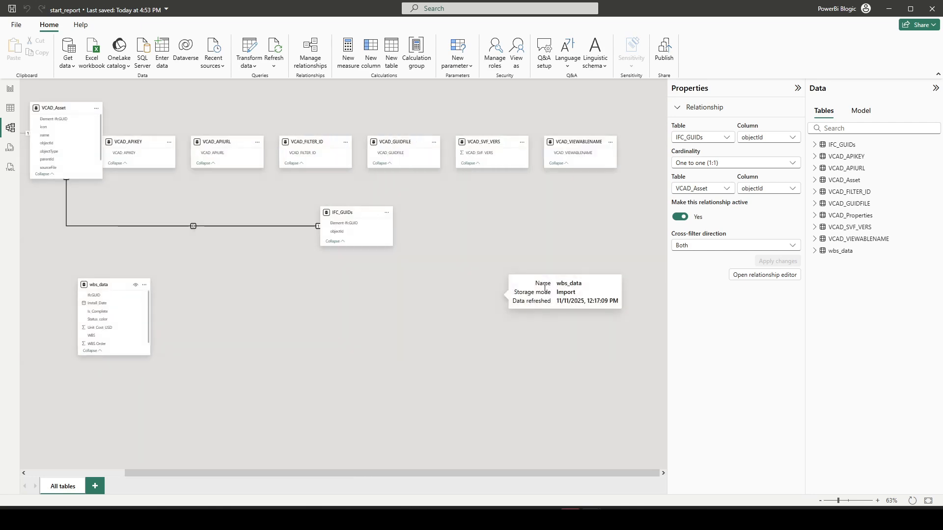
Step: Delete the relationship between the IFC_GUIDs and VCAD_Asset tables
left_click(244, 225)
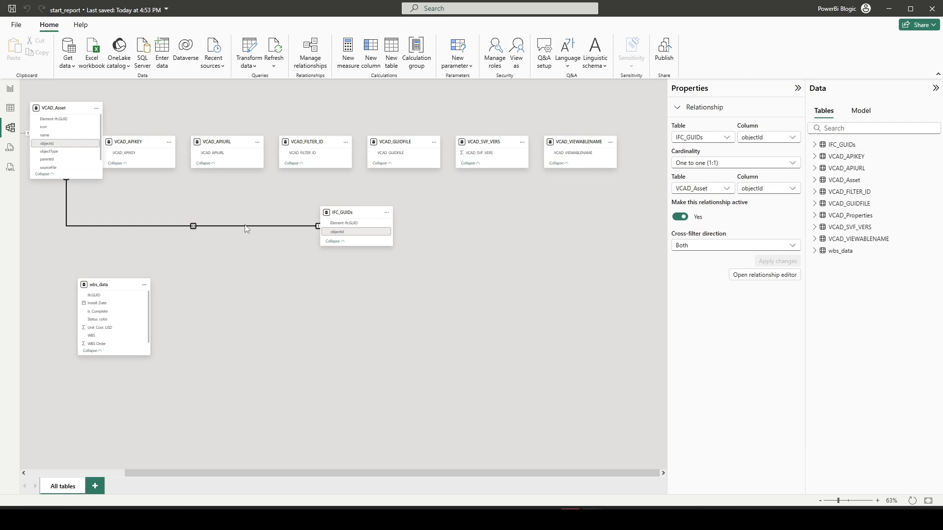
key("Delete")
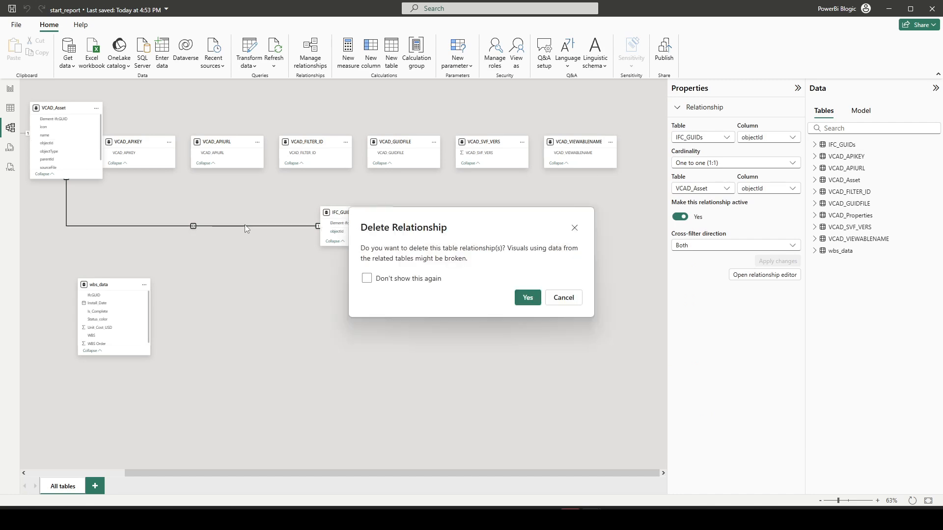
left_click(528, 296)
Step: Move the VCAD_APIKEY and VCAD_APIURL cards out of the way and place wbs_data directly beside VCAD_Asset
left_click_drag(122, 285, 133, 215)
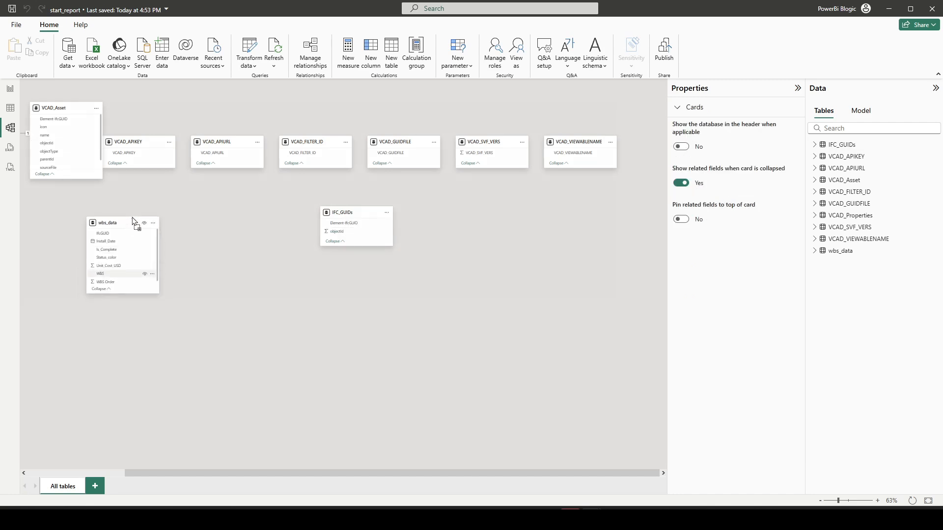
left_click_drag(127, 138, 210, 103)
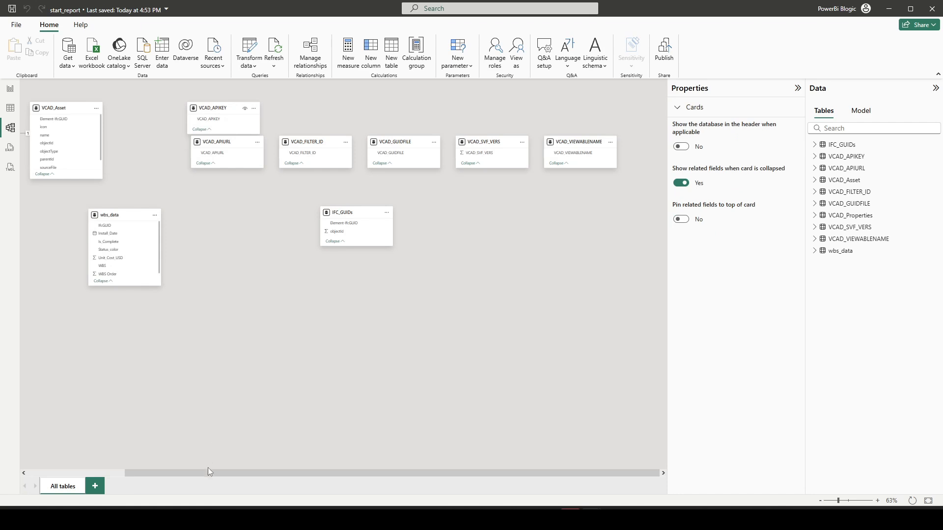
left_click_drag(207, 472, 161, 453)
scroll(163, 177, "up", 5)
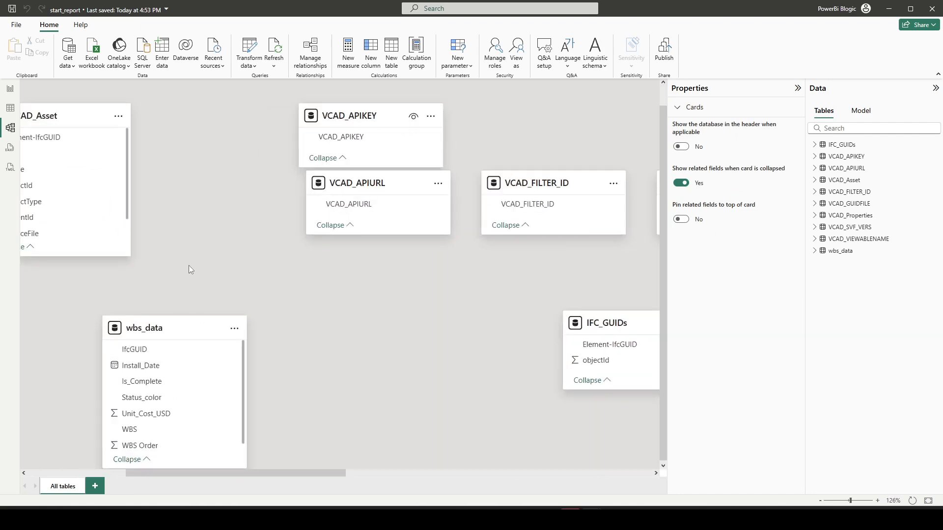
left_click_drag(184, 473, 142, 474)
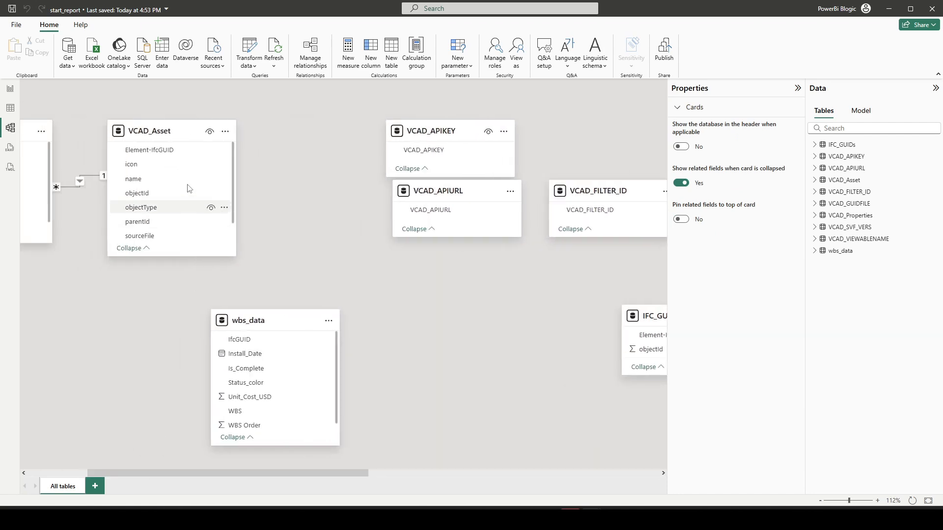
left_click_drag(425, 130, 577, 130)
left_click_drag(461, 192, 613, 265)
left_click_drag(270, 324, 373, 136)
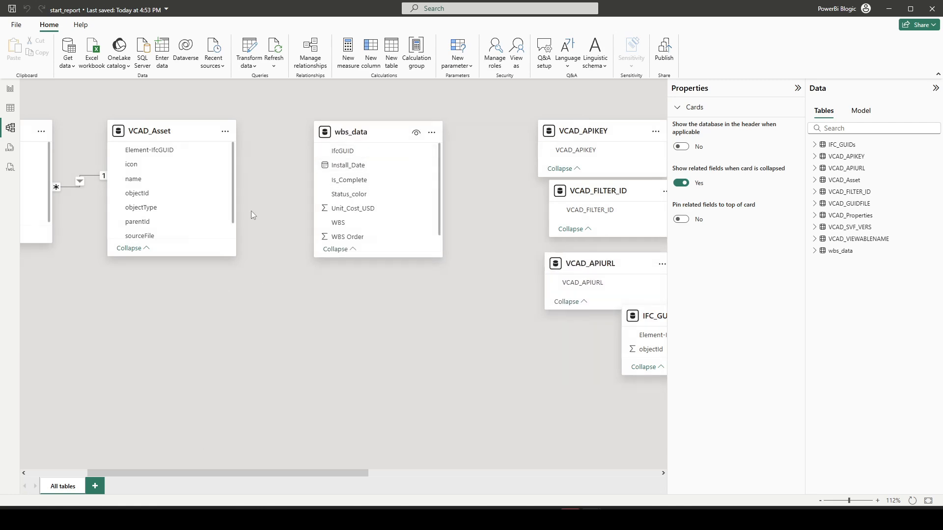
Step: Create an active many-to-many relationship from Element-IfcGUID in VCAD_Asset to IfcGUID in wbs_data, cross-filtering in both directions
left_click_drag(169, 152, 353, 150)
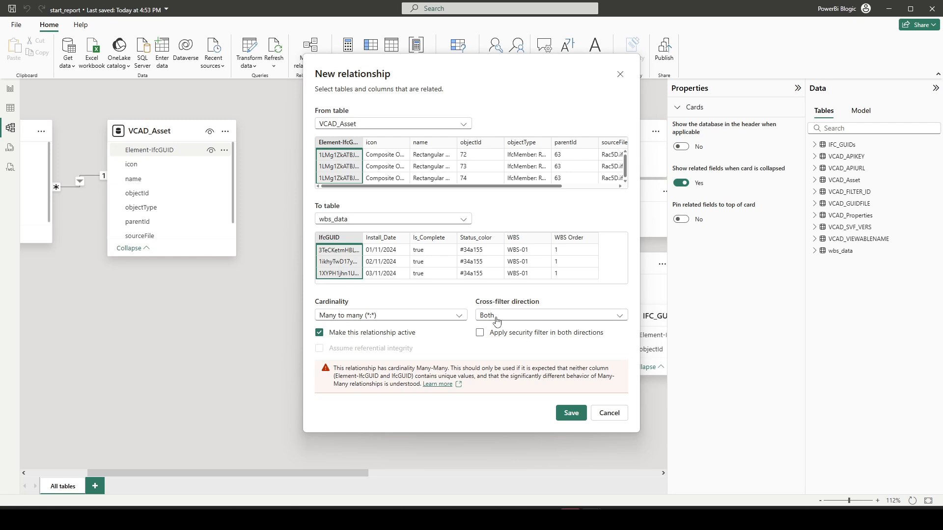
left_click(570, 416)
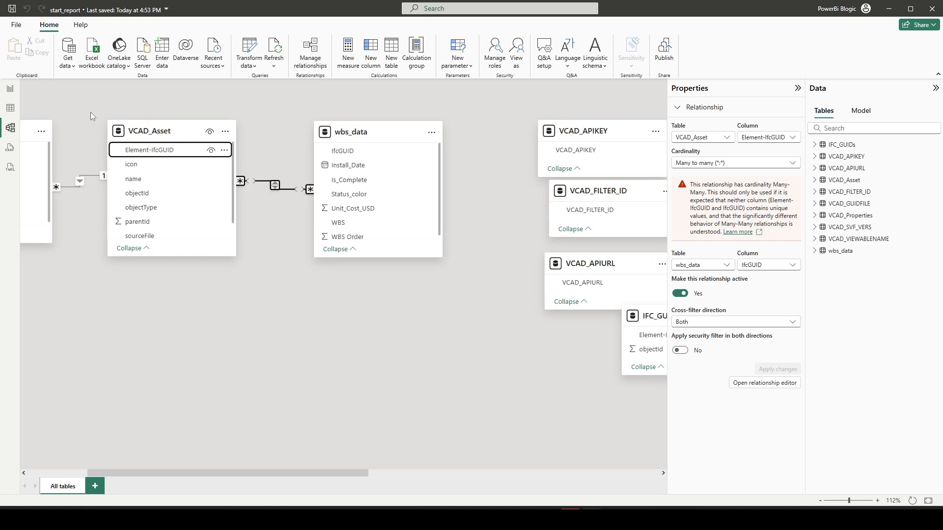
Step: Return to the report view and copy the Vcad 3D model visual from Page 1
left_click(12, 91)
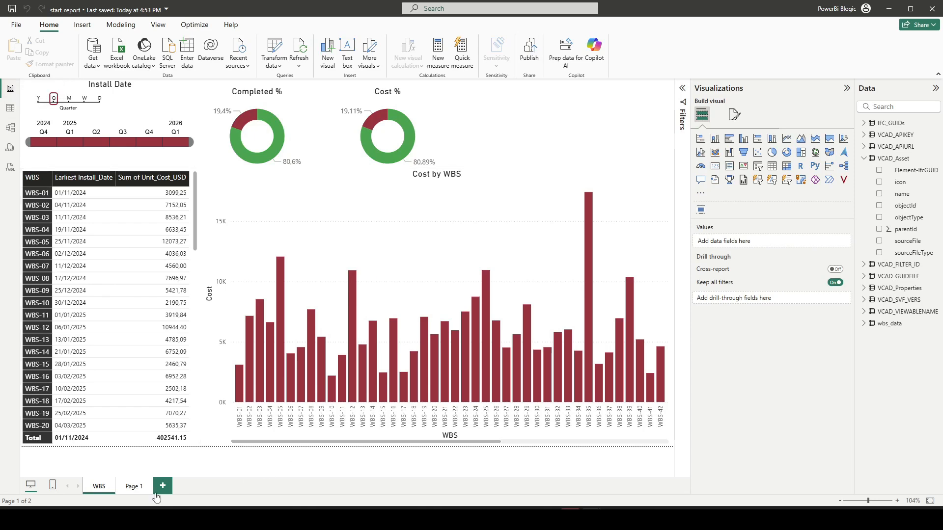
left_click(141, 491)
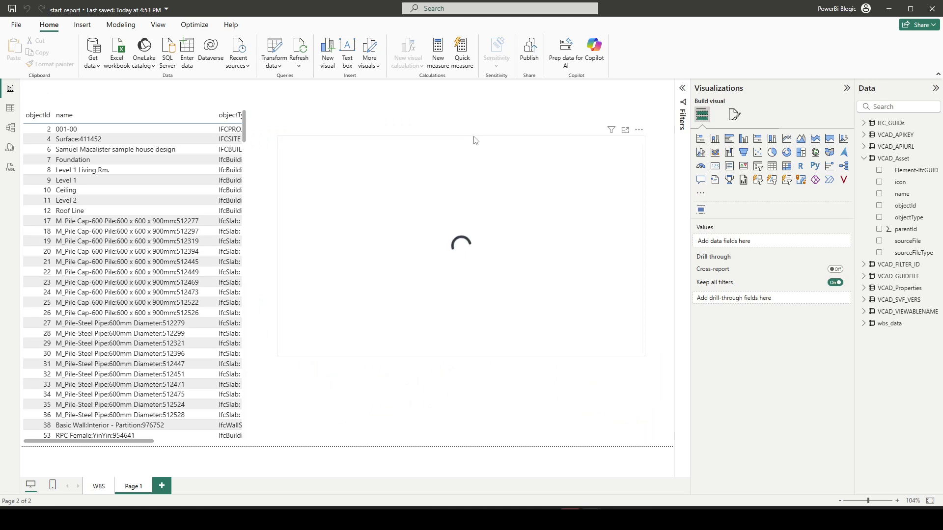
left_click(475, 141)
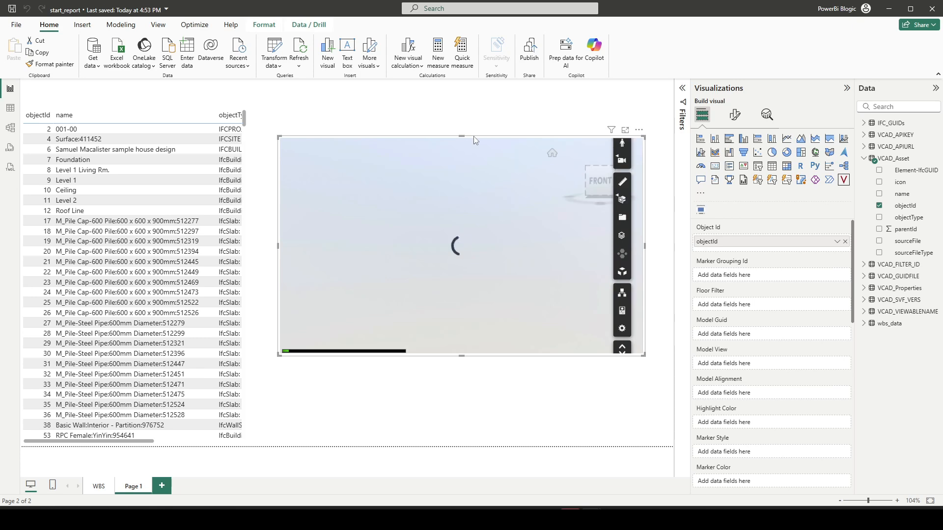
Step: On the WBS page, narrow the Cost by WBS chart to about a third of its width
left_click(99, 490)
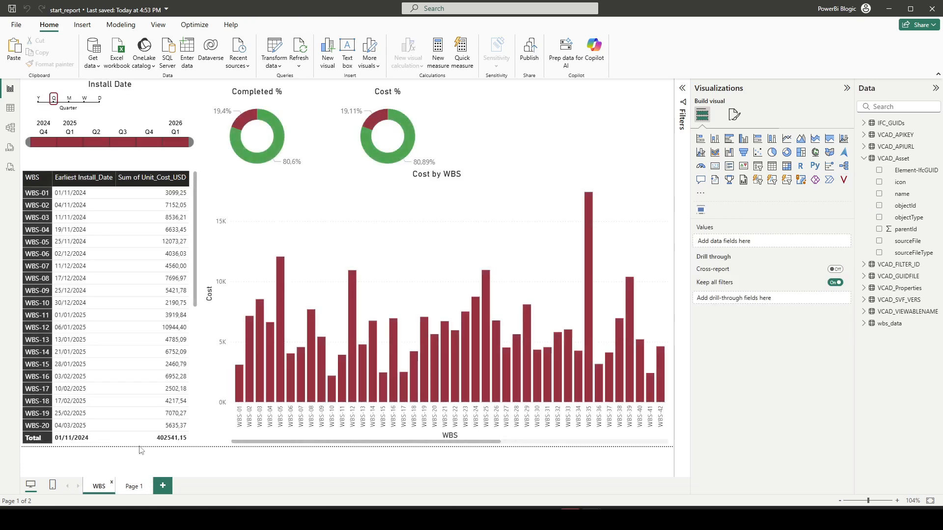
left_click(302, 172)
left_click(632, 191)
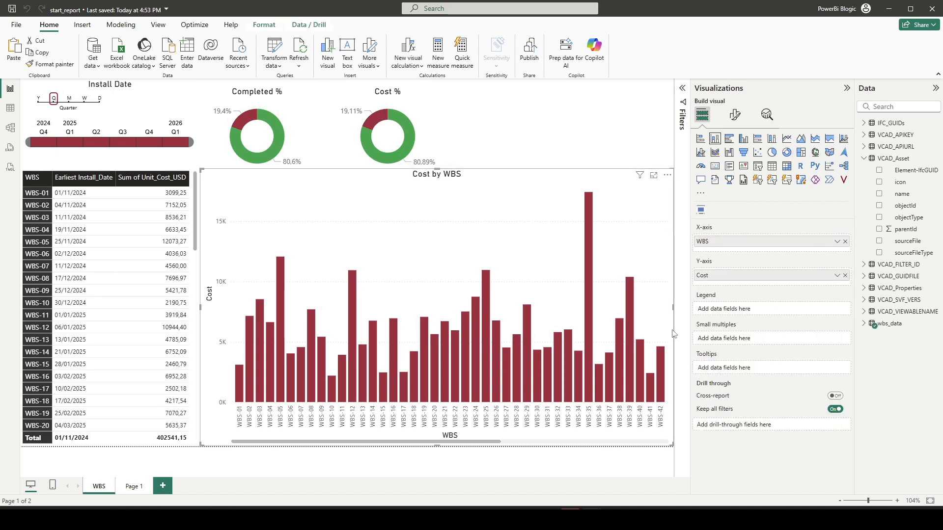
left_click_drag(673, 309, 333, 311)
Step: Paste the Vcad 3D model visual onto the WBS page and fit it beside the Cost by WBS chart
left_click(431, 317)
key("ctrl+v")
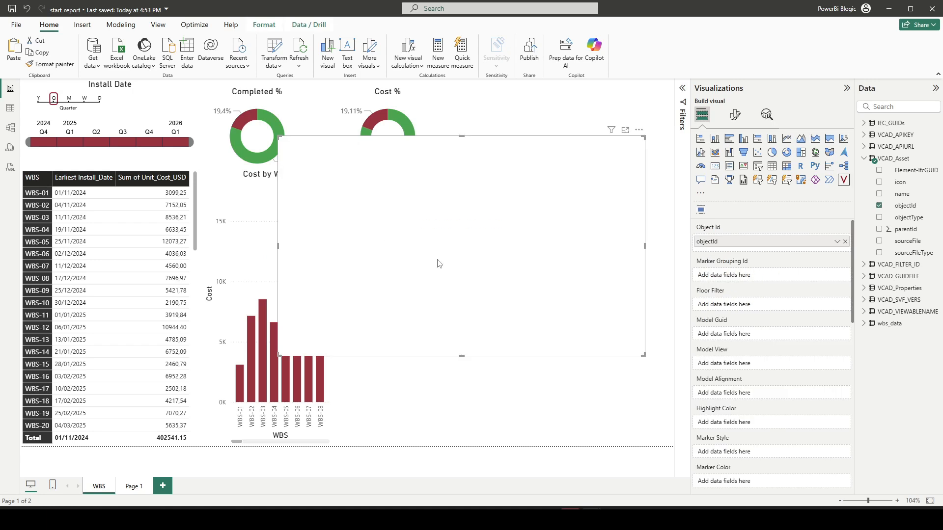
left_click_drag(495, 141, 525, 232)
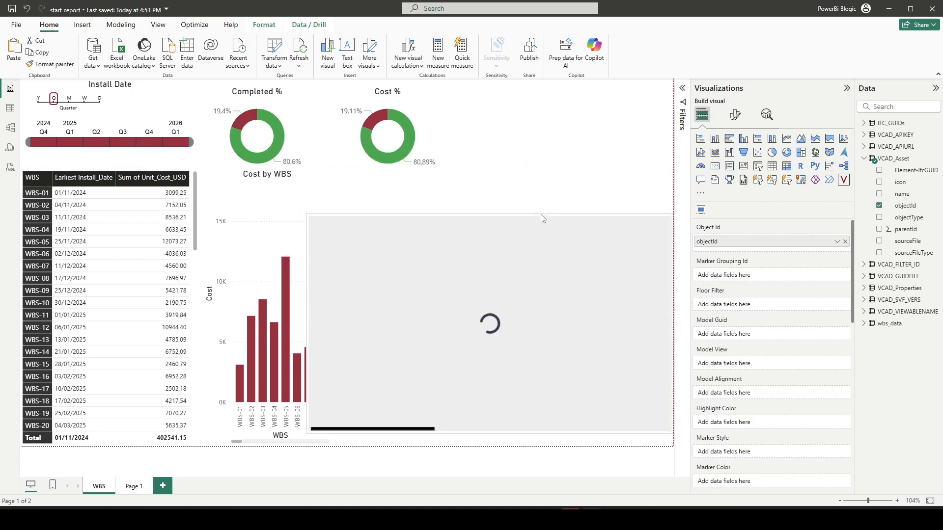
left_click_drag(308, 227, 348, 183)
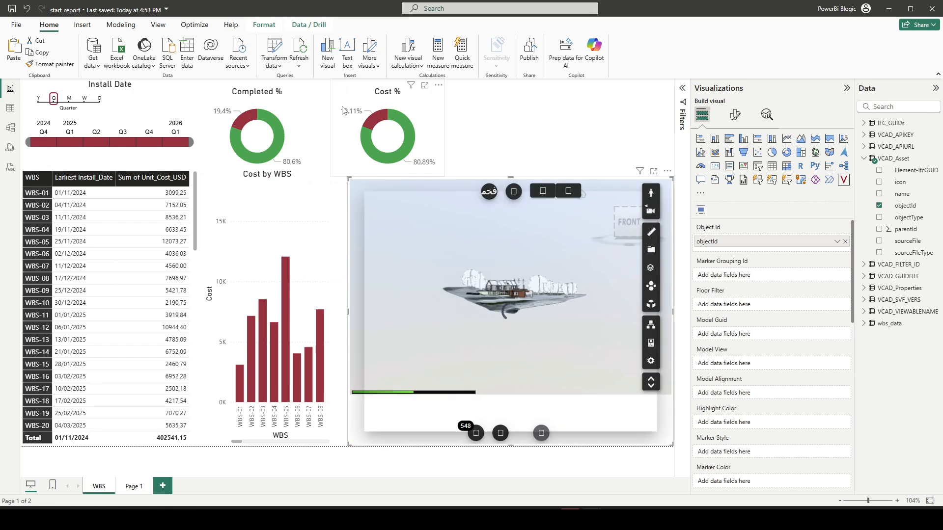
Step: Shrink the Completed % and Cost % donut charts and move Cost % closer to Completed %
left_click(312, 173)
left_click_drag(313, 173, 302, 148)
left_click(434, 160)
left_click_drag(440, 175, 423, 146)
left_click_drag(378, 118, 349, 118)
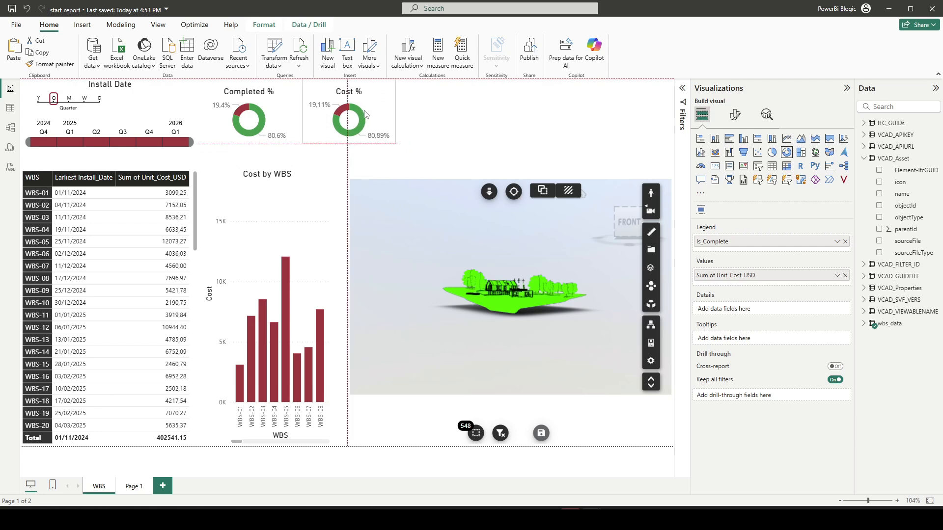
Step: Extend the Vcad 3D model visual upward to the upper edge of the page
left_click(449, 181)
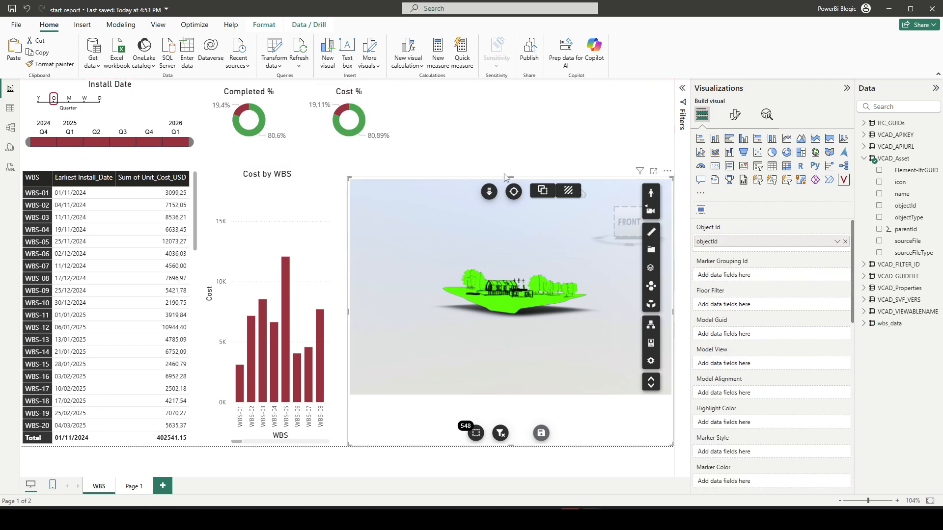
left_click_drag(513, 177, 514, 90)
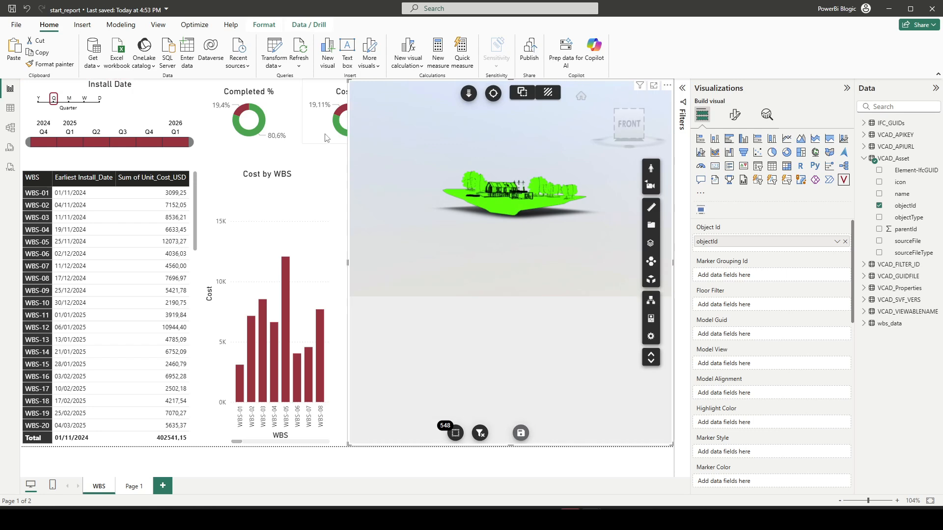
Step: Shorten the Cost by WBS chart from above and stack the Cost % donut between it and Completed %
left_click(275, 174)
left_click_drag(268, 170, 267, 209)
left_click_drag(324, 127, 226, 196)
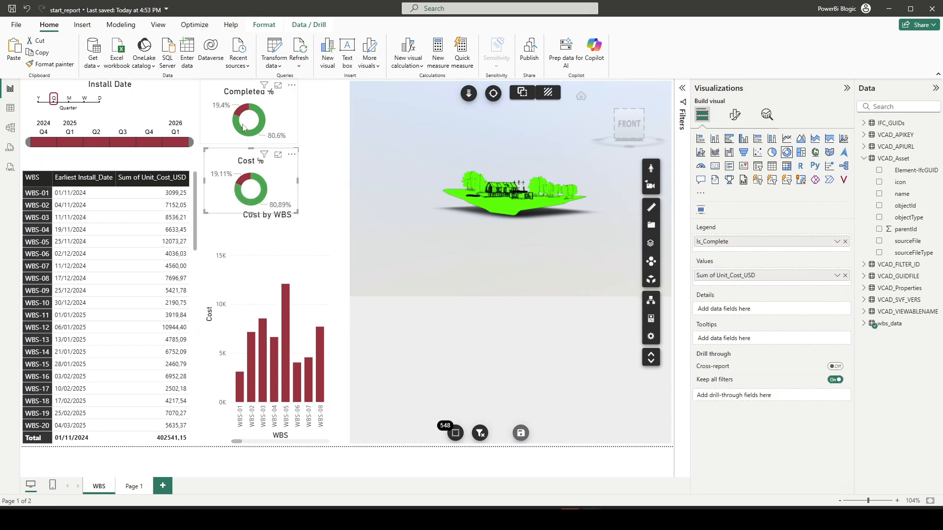
left_click_drag(247, 173, 246, 168)
Step: Convert the Cost by WBS chart to a stacked bar chart and check its scrollable WBS list
left_click(264, 242)
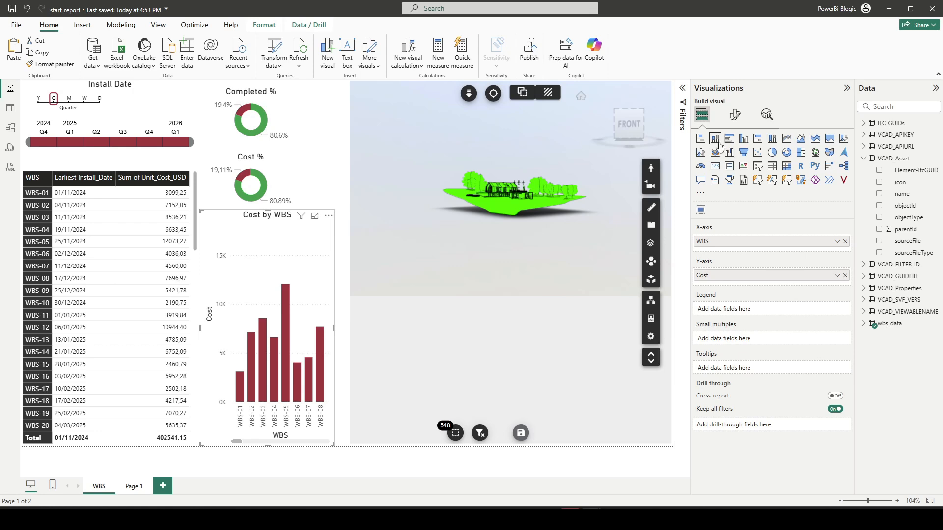
left_click(702, 140)
scroll(250, 354, "down", 10)
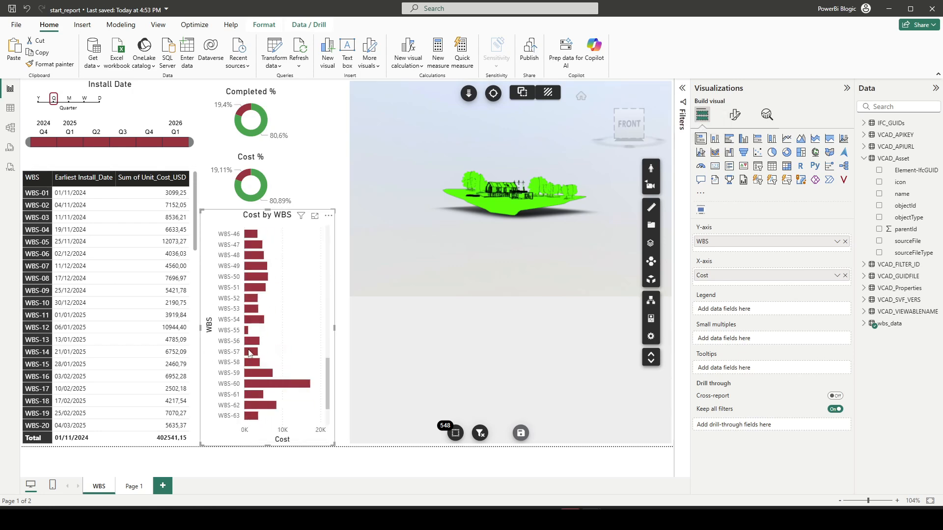
scroll(249, 355, "up", 10)
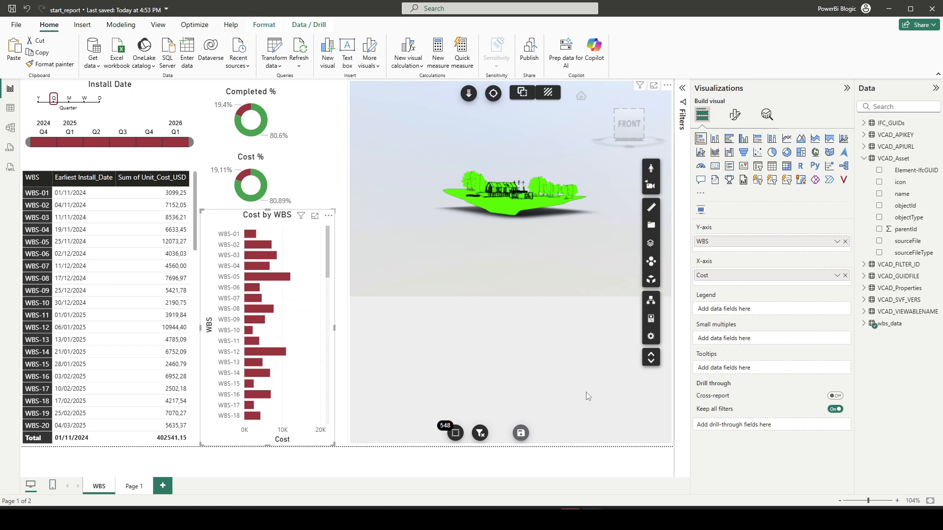
Step: Widen the Vcad 3D model visual until it meets the edge of the Cost by WBS chart
left_click_drag(511, 253, 467, 169)
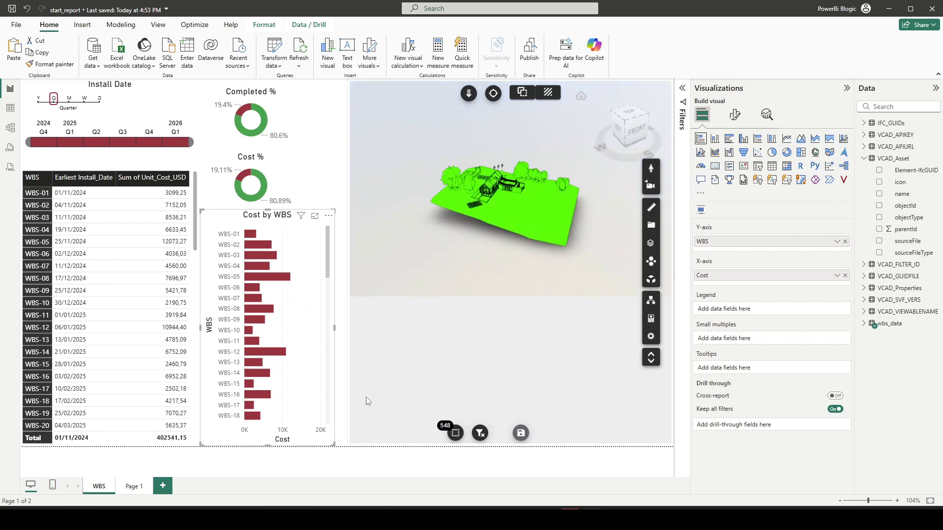
left_click(348, 301)
left_click_drag(347, 262, 336, 261)
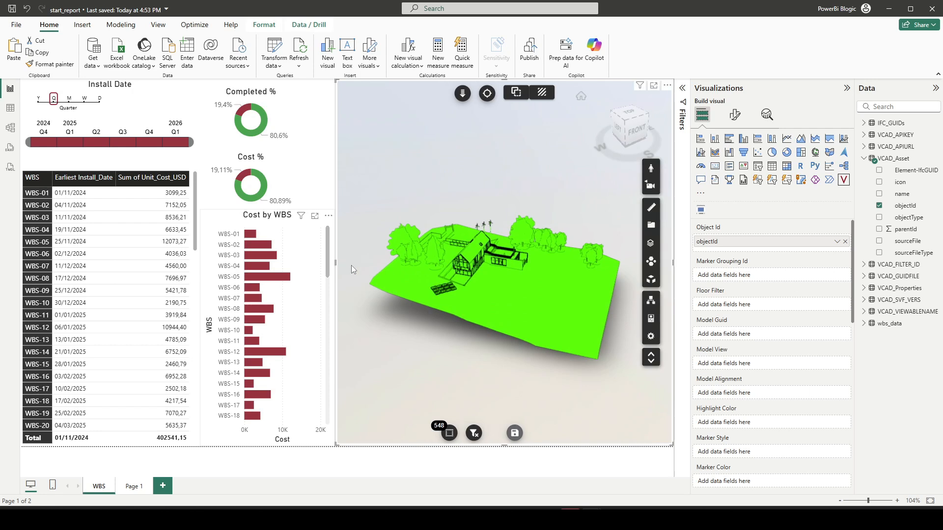
Step: Cross-filter the report and the 3D model by WBS-01 from the Cost by WBS chart
left_click_drag(483, 372, 541, 345)
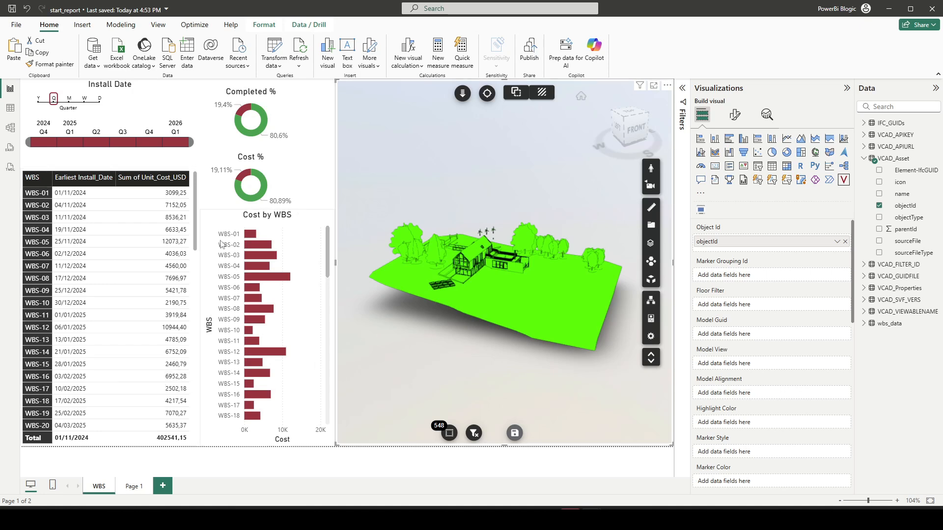
left_click(249, 236)
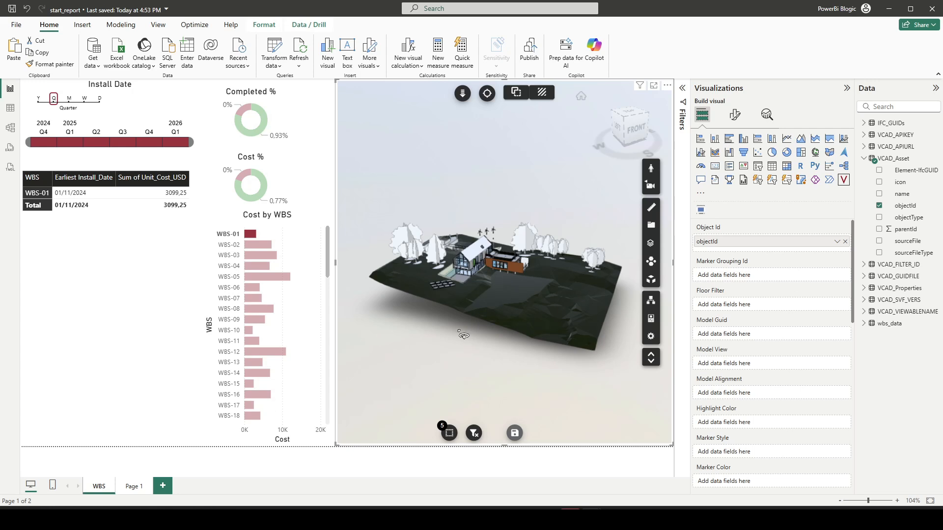
Step: Ghost the unselected elements in the 3D model and inspect the highlighted WBS-01 elements in the house up close
left_click(540, 93)
scroll(491, 290, "up", 10)
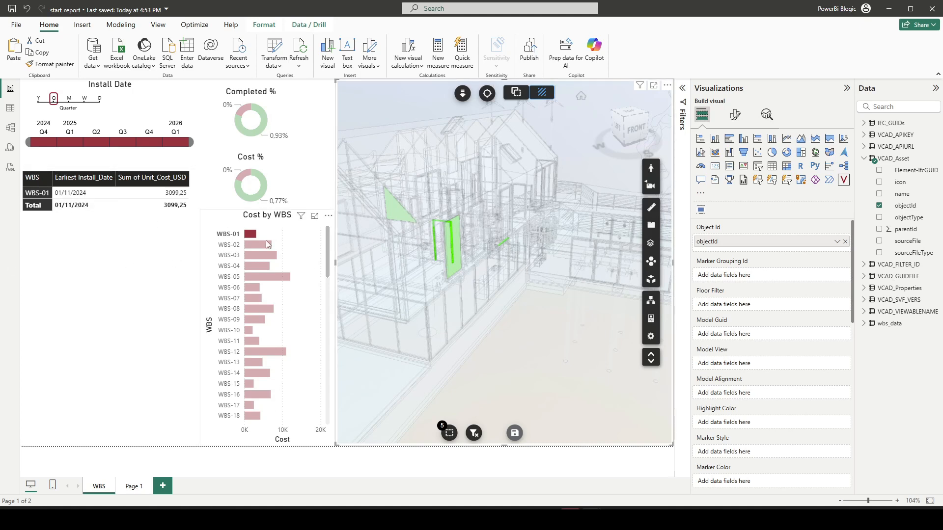
Step: Add Element-IfcGUID from VCAD_Asset to the WBS matrix rows beneath WBS and expand WBS-01
left_click(182, 435)
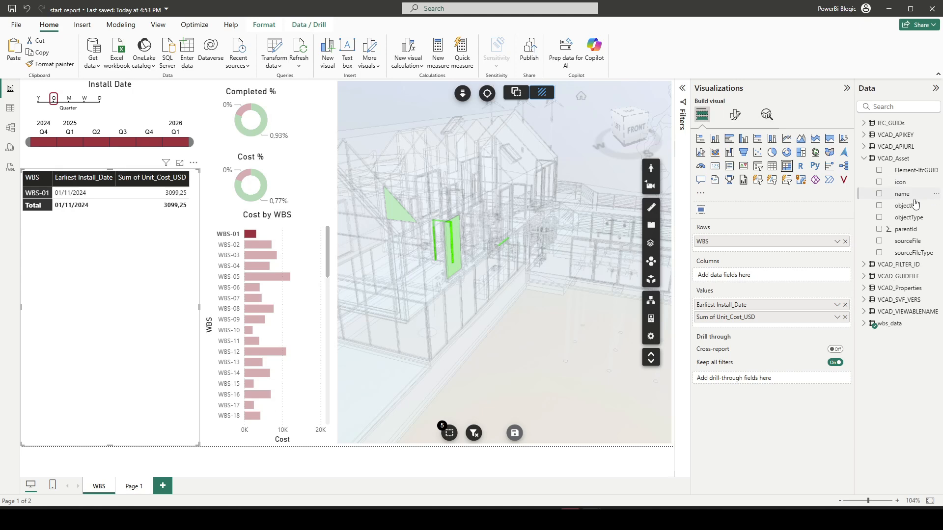
left_click_drag(911, 171, 759, 250)
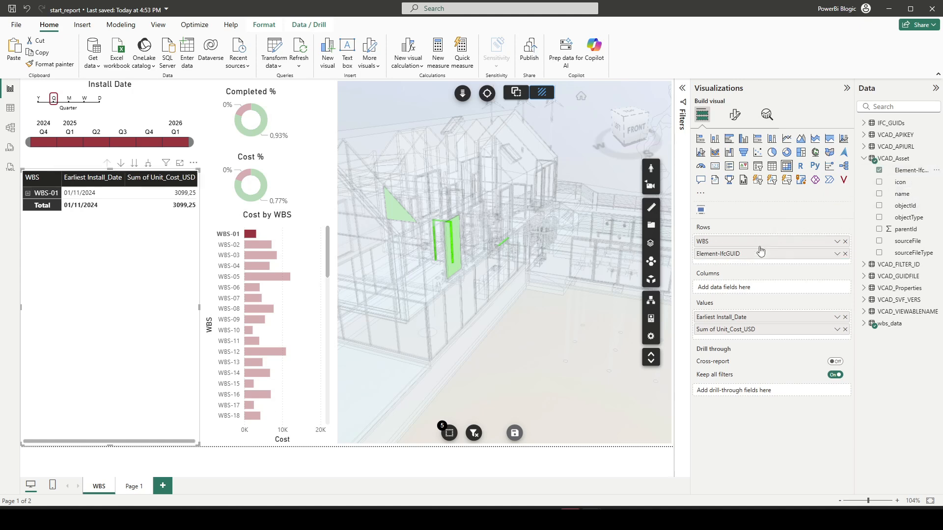
left_click(28, 194)
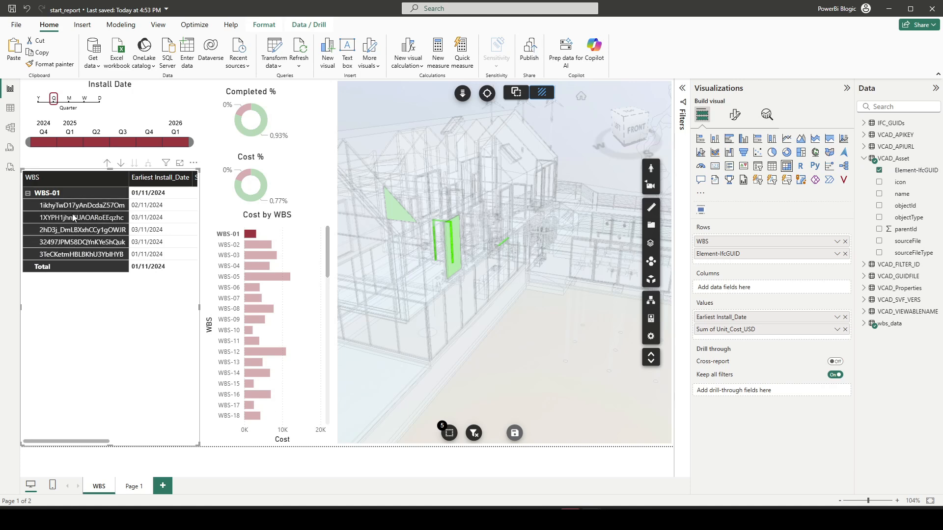
Step: Narrow the WBS, Earliest Install_Date and Sum of Unit_Cost_USD columns so the whole matrix fits its width
scroll(61, 439, "right", 2)
scroll(62, 440, "left", 2)
left_click_drag(129, 177, 87, 180)
left_click_drag(150, 177, 132, 179)
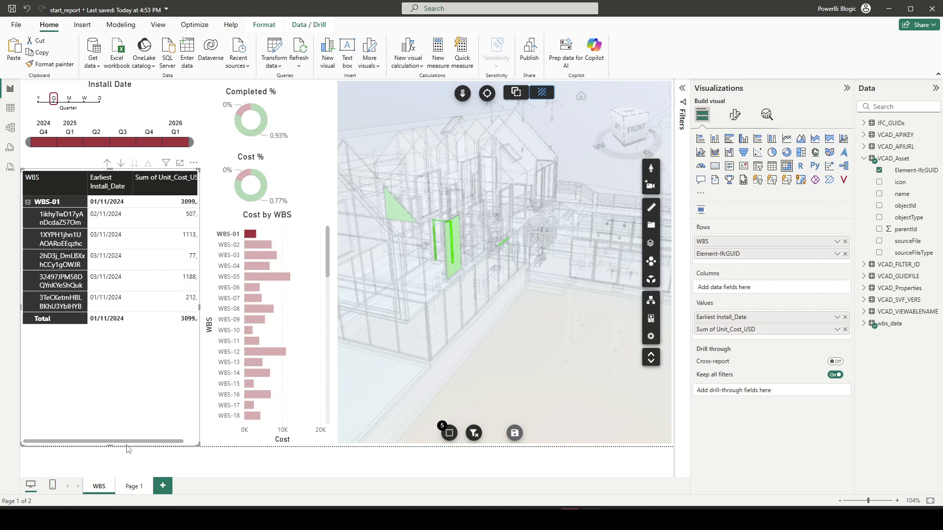
left_click_drag(128, 441, 142, 441)
left_click_drag(196, 183, 185, 183)
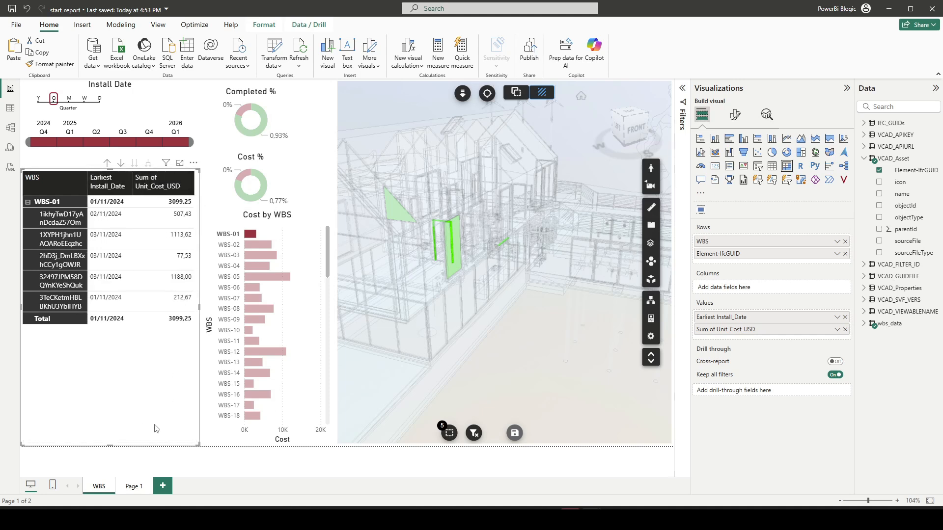
Step: Cross-filter by WBS-02, WBS-05, WBS-08, WBS-09 and WBS-14 from the Cost by WBS chart, clear the selection and view the whole model
left_click(255, 246)
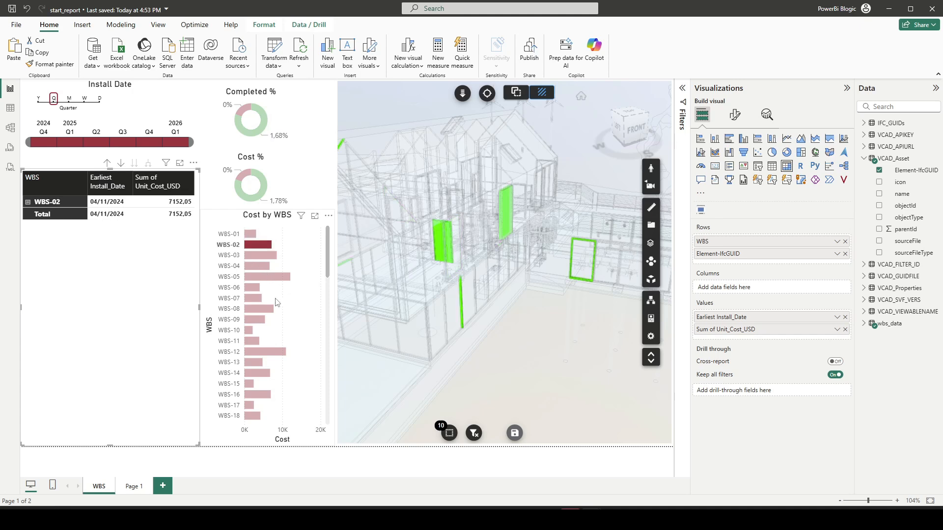
left_click(271, 278)
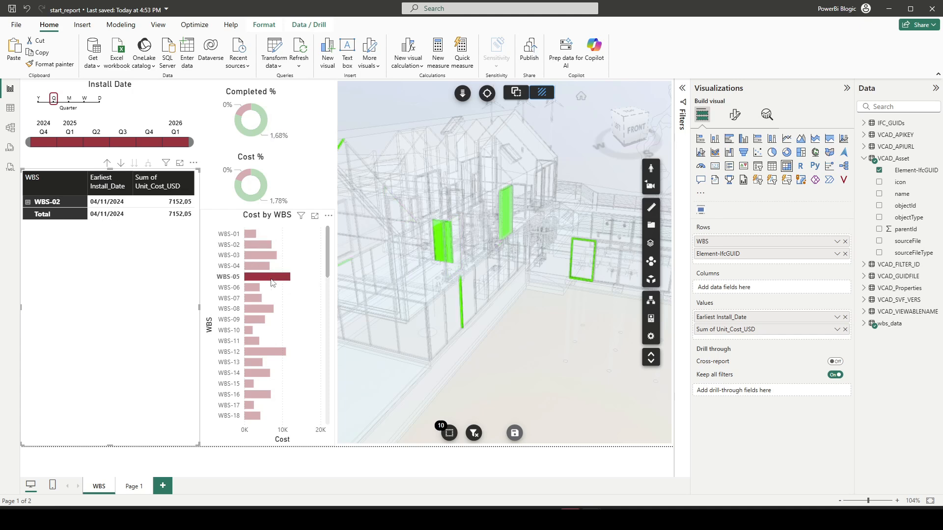
left_click(262, 311)
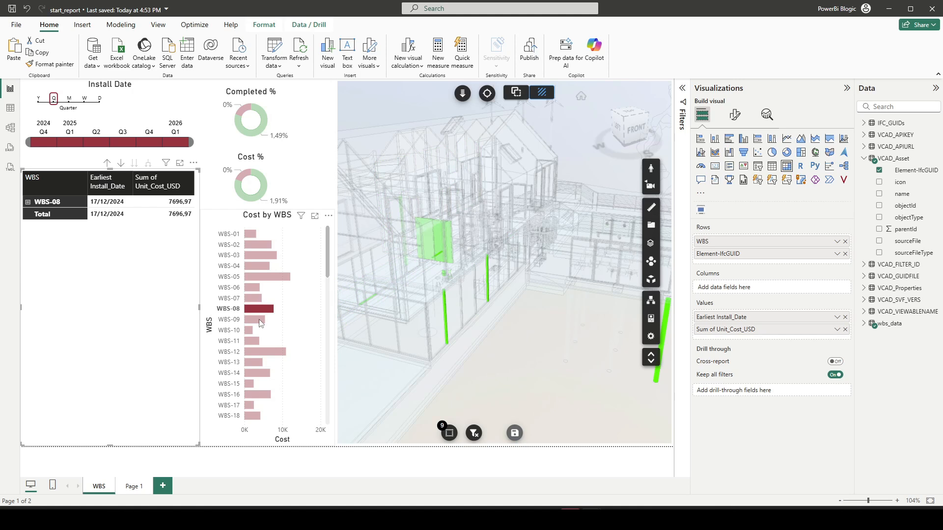
left_click(260, 322)
left_click(264, 374)
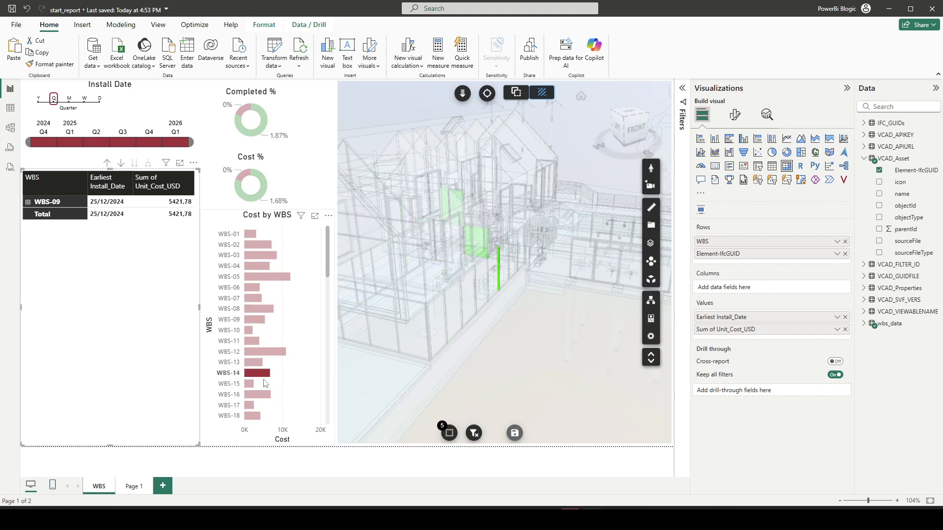
left_click(264, 373)
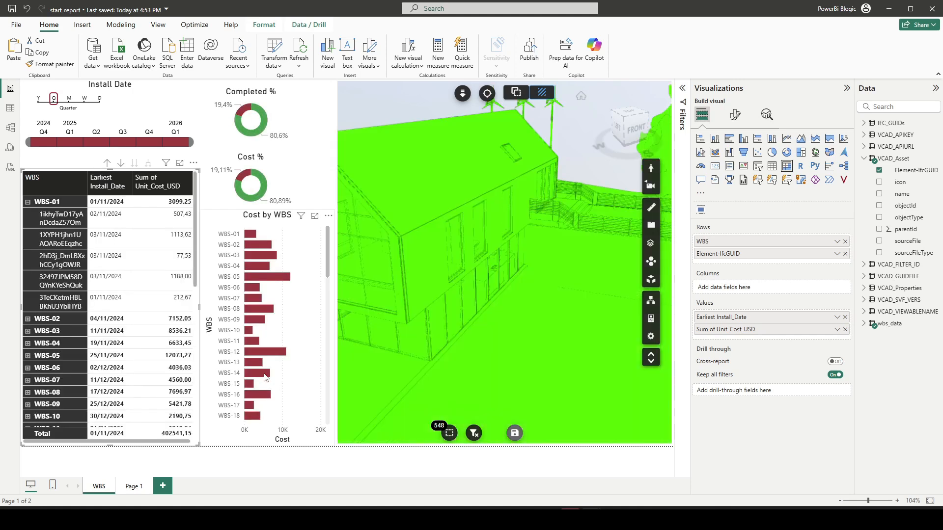
scroll(533, 323, "down", 10)
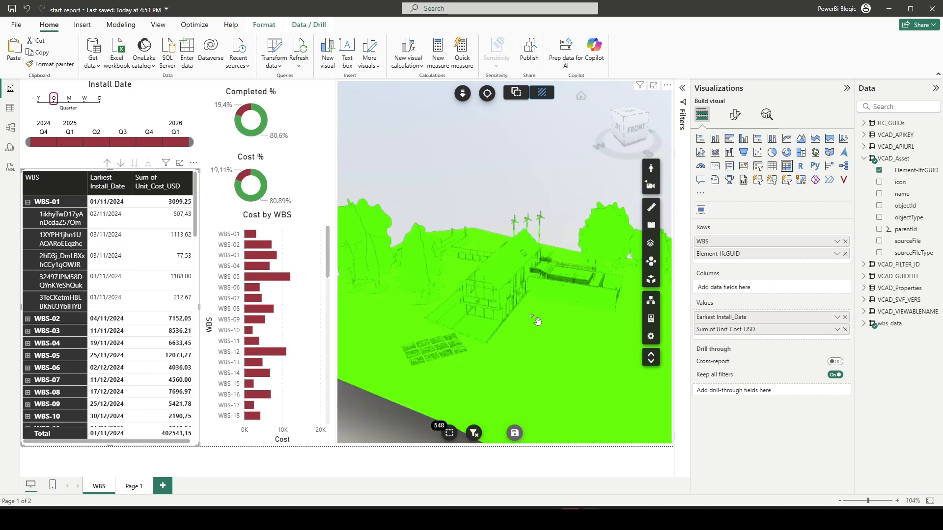
left_click_drag(533, 323, 412, 275)
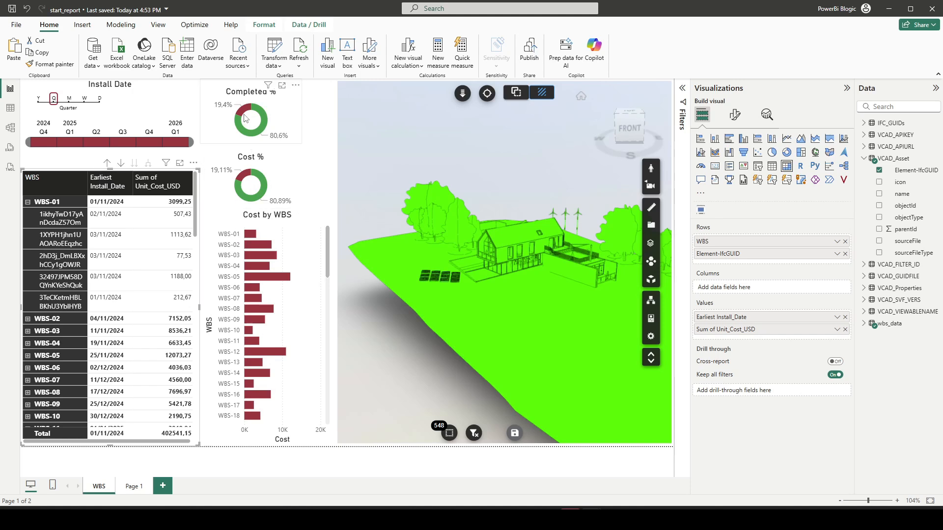
Step: Examine the Status_color and Is_Complete values in the wbs_data table and return to the report
left_click(10, 108)
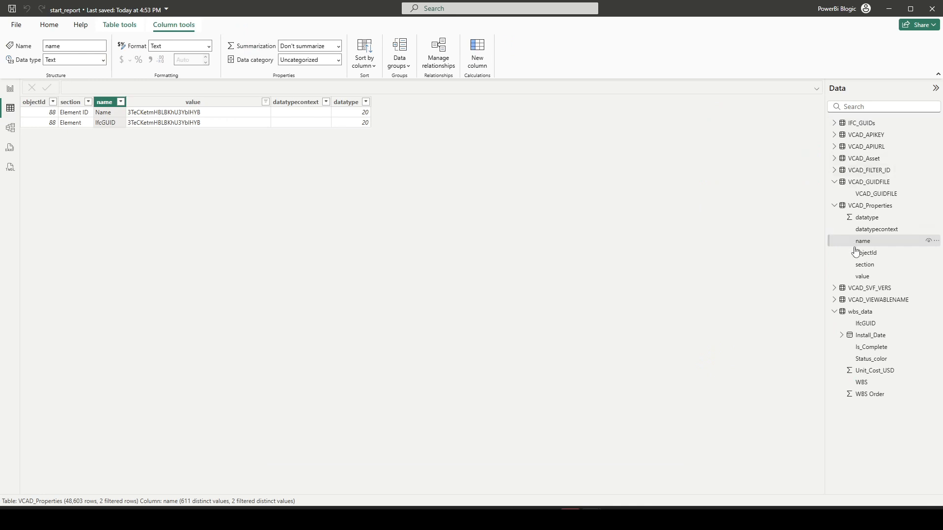
left_click(863, 314)
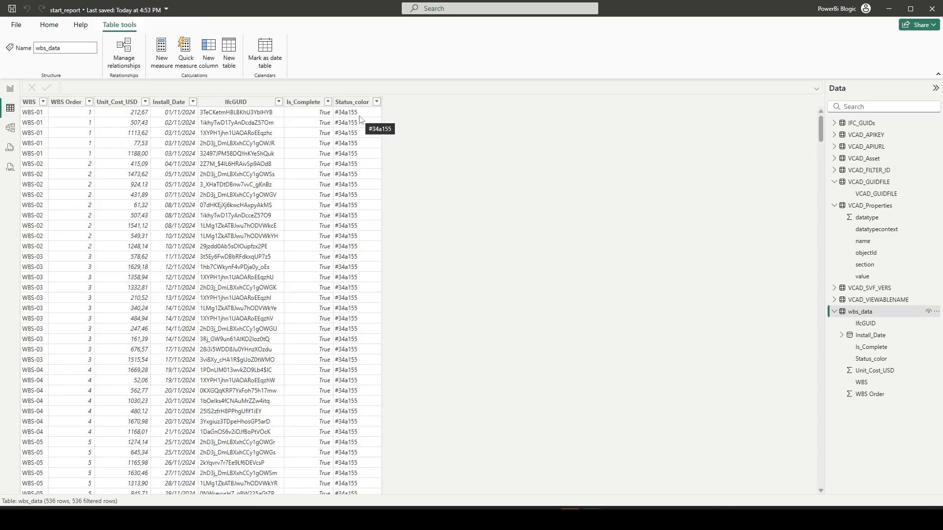
scroll(338, 129, "down", 20)
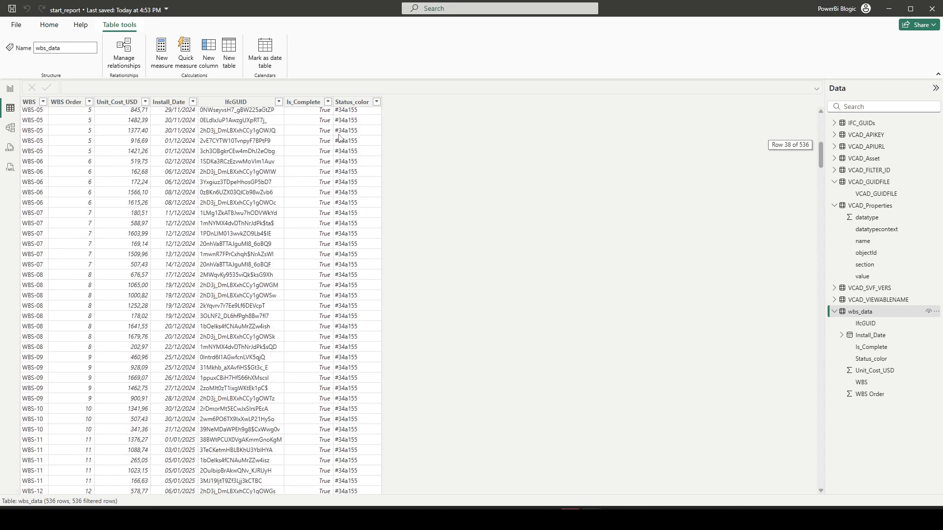
scroll(342, 143, "down", 14)
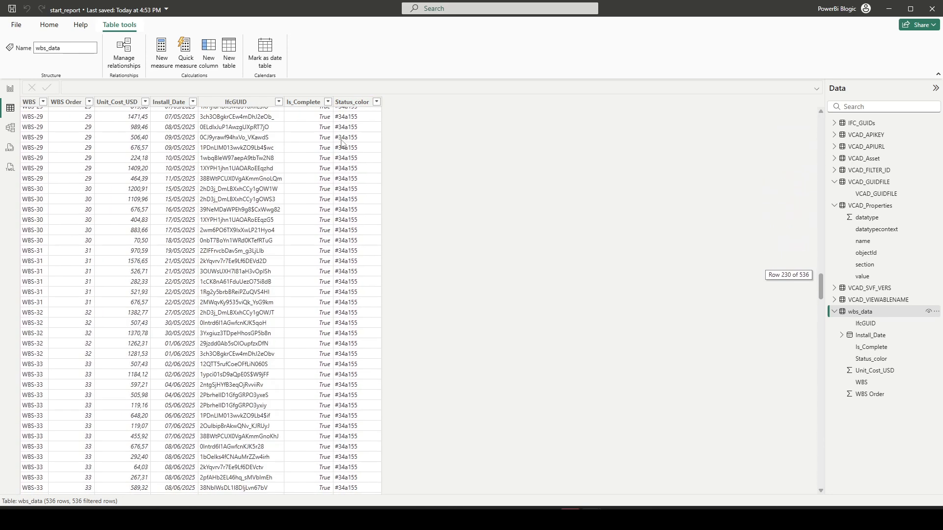
scroll(269, 197, "up", 1)
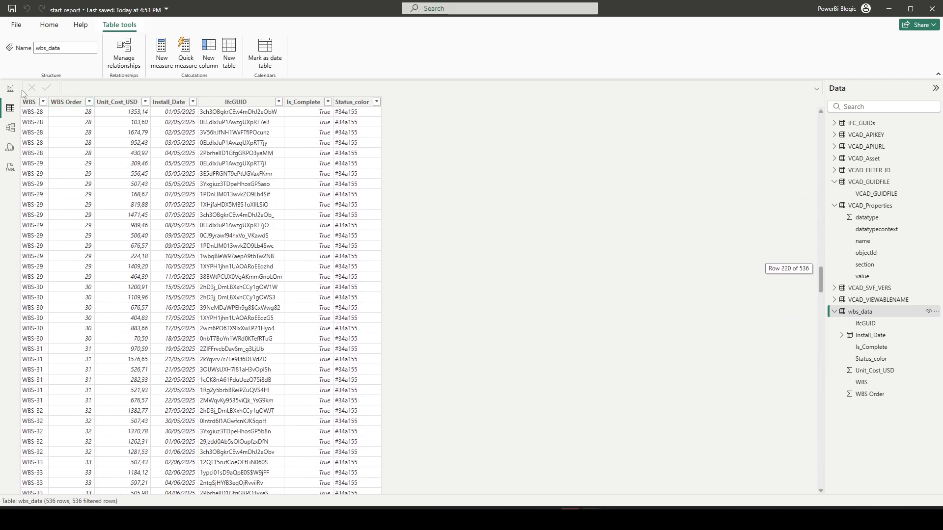
left_click(17, 92)
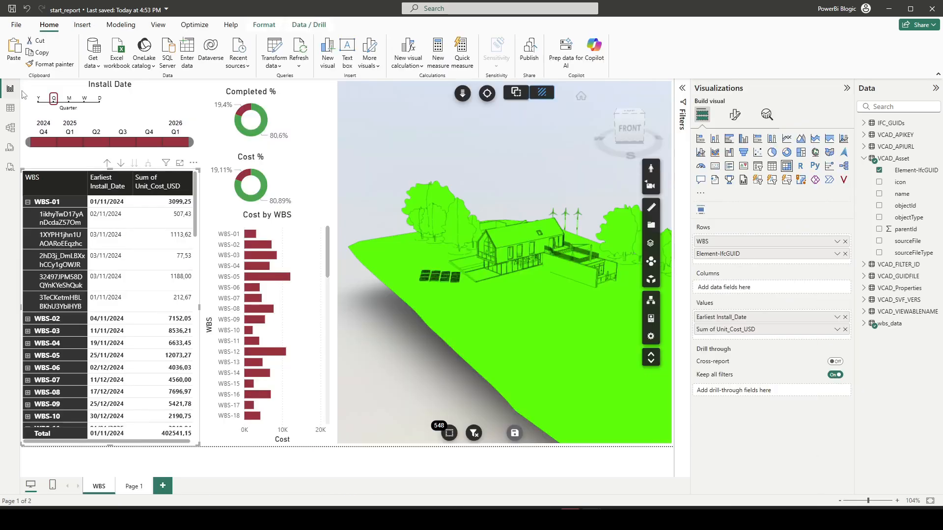
Step: Assign Status_color from wbs_data as the Highlight Color of the Vcad 3D model visual
left_click(384, 81)
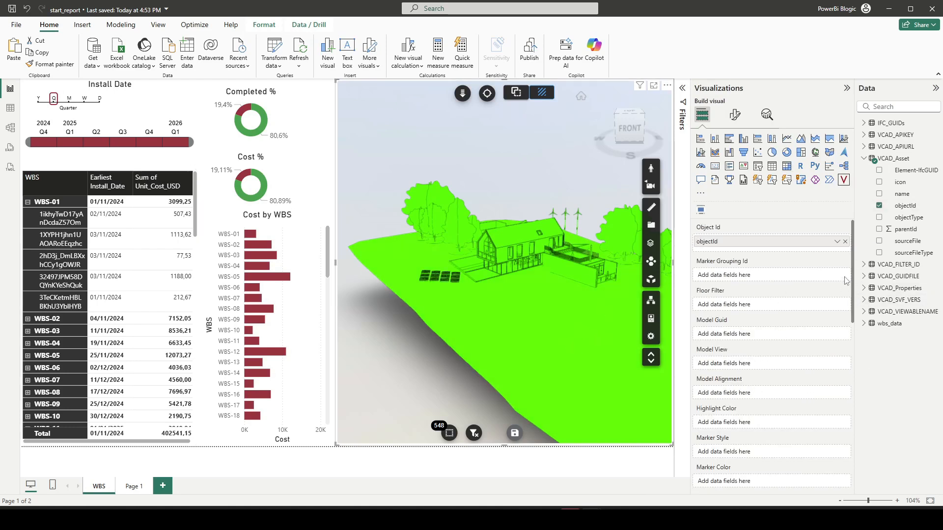
scroll(853, 260, "down", 1)
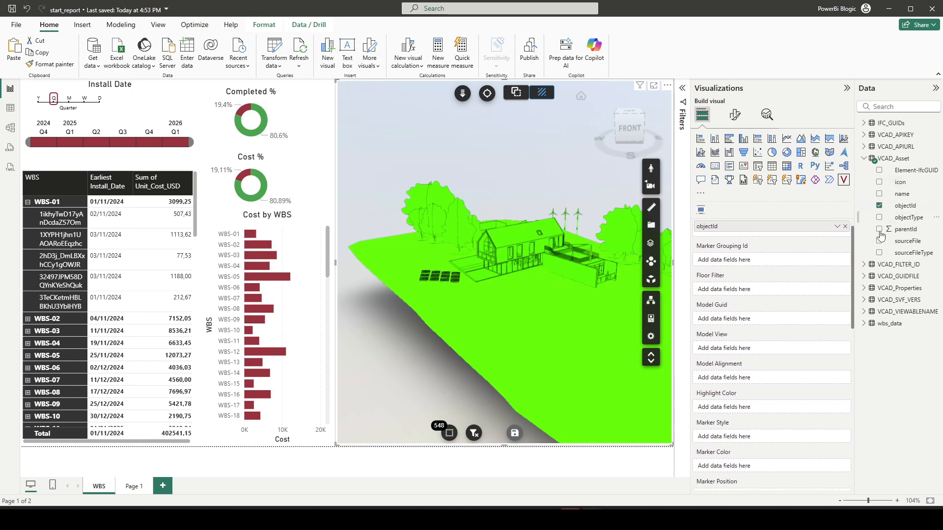
left_click(864, 324)
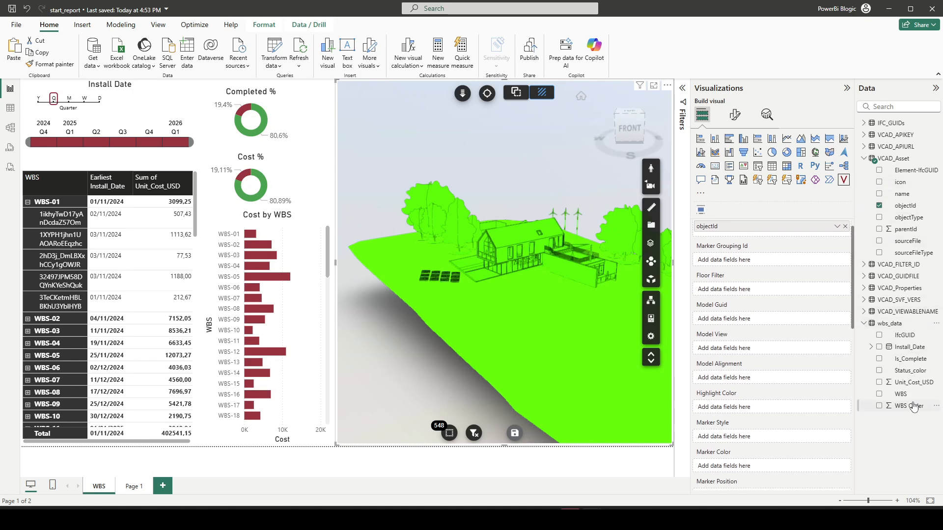
left_click_drag(910, 371, 762, 407)
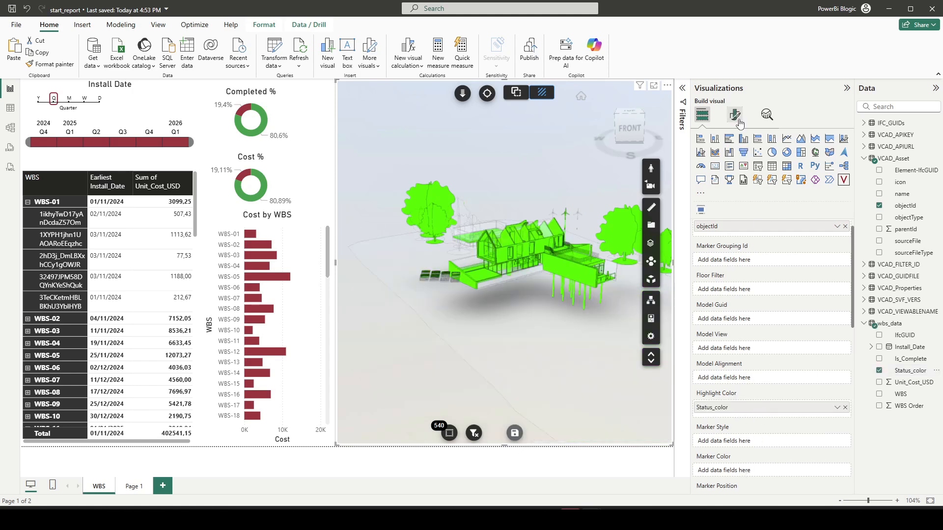
Step: Enable Show Theme Color for the 3D model visual and set its Default Theme Index to 1
left_click(739, 122)
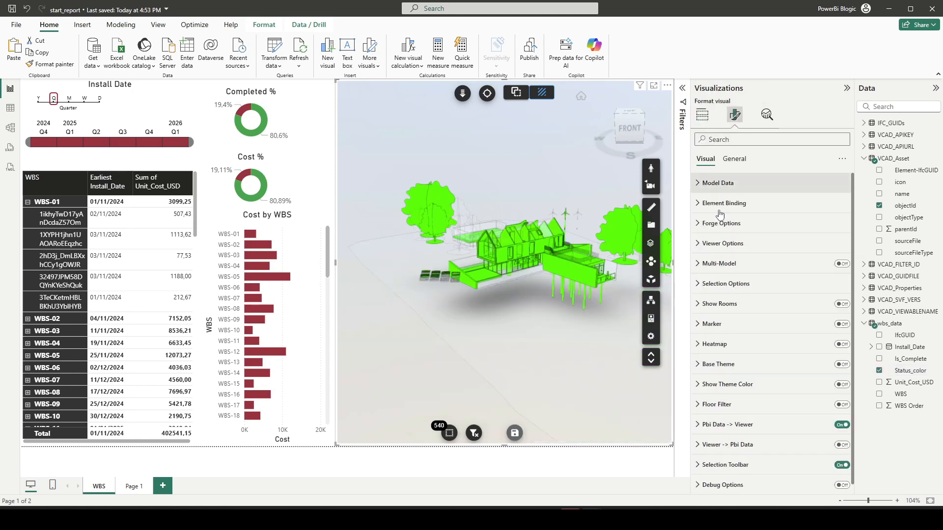
scroll(729, 436, "down", 1)
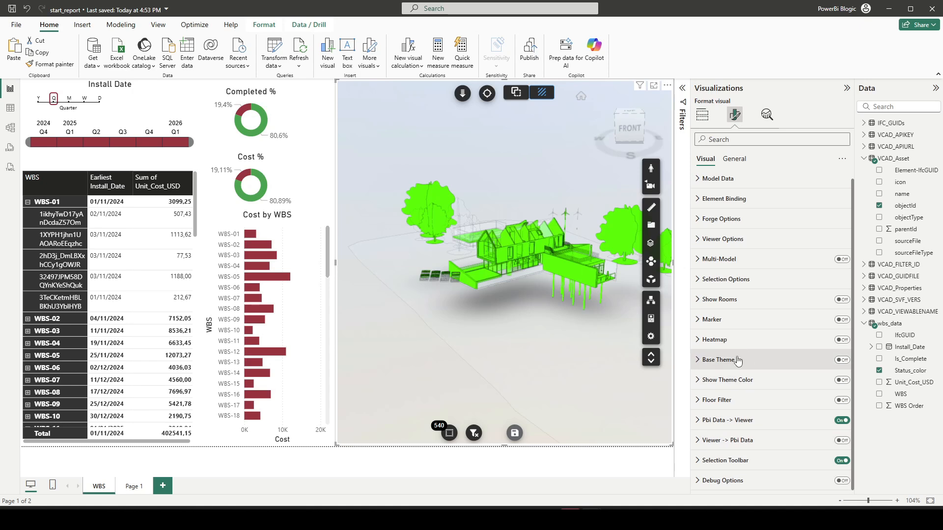
left_click(838, 386)
left_click(709, 381)
left_click_drag(717, 412, 691, 415)
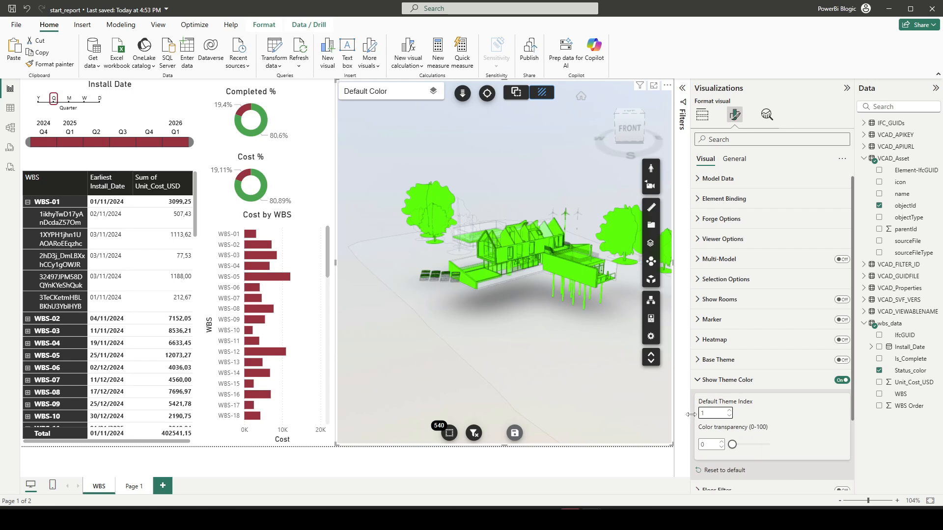
left_click(707, 385)
Step: Collapse the Visualizations and Data panes and reload the WBS page by switching to Page 1 and back
left_click(846, 88)
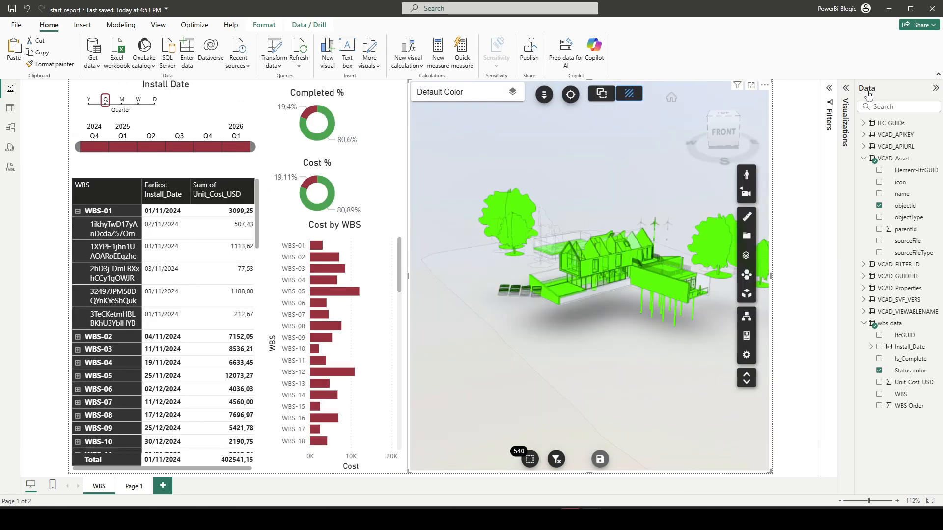
left_click(935, 88)
left_click(126, 493)
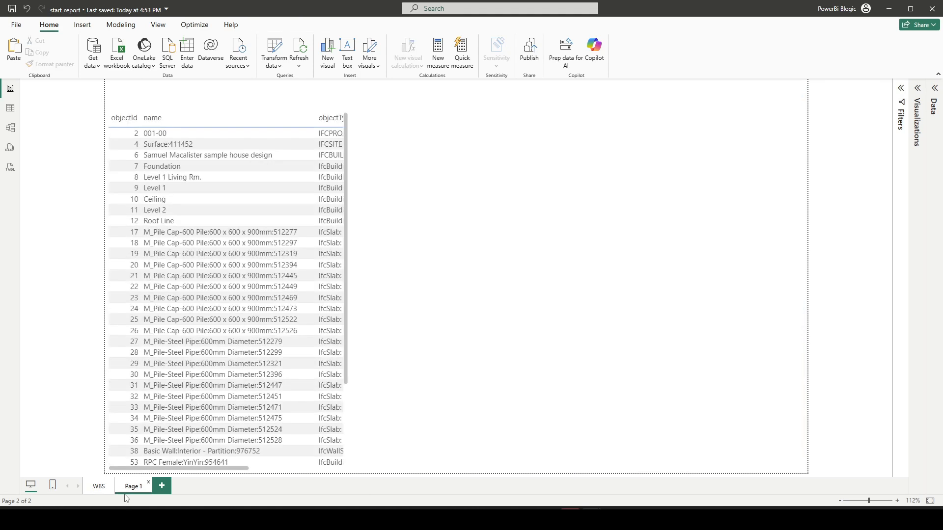
left_click(100, 491)
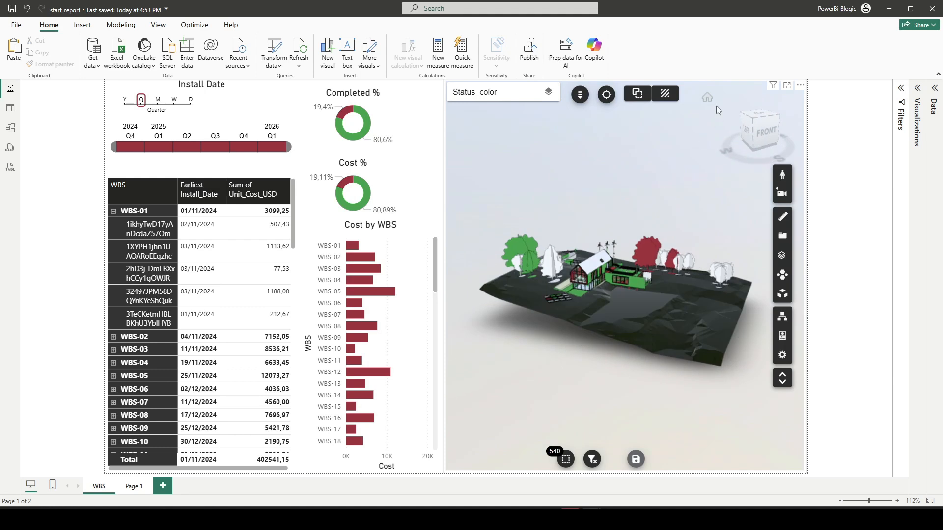
Step: Ghost the unlinked elements in the 3D model and limit the Install Date timeline to Q1 through Q4 of 2025
left_click(671, 98)
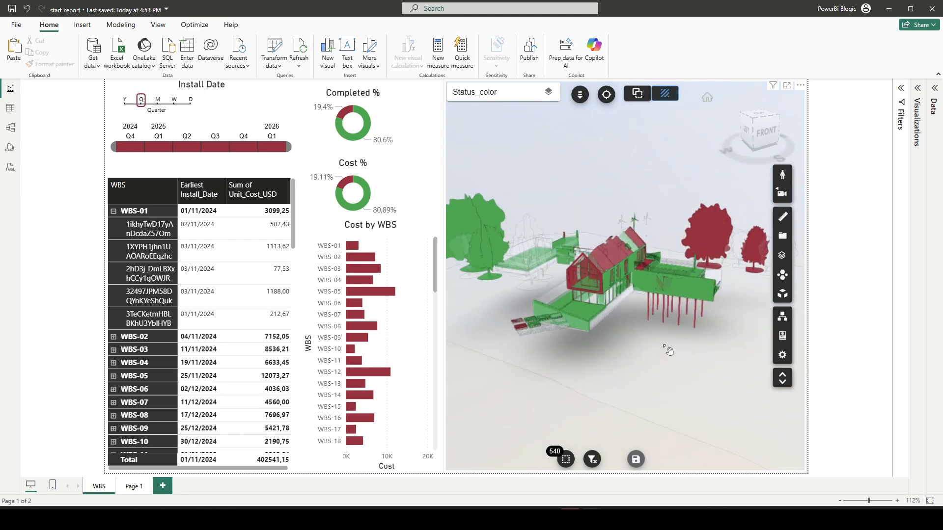
left_click_drag(114, 147, 141, 147)
left_click(247, 150)
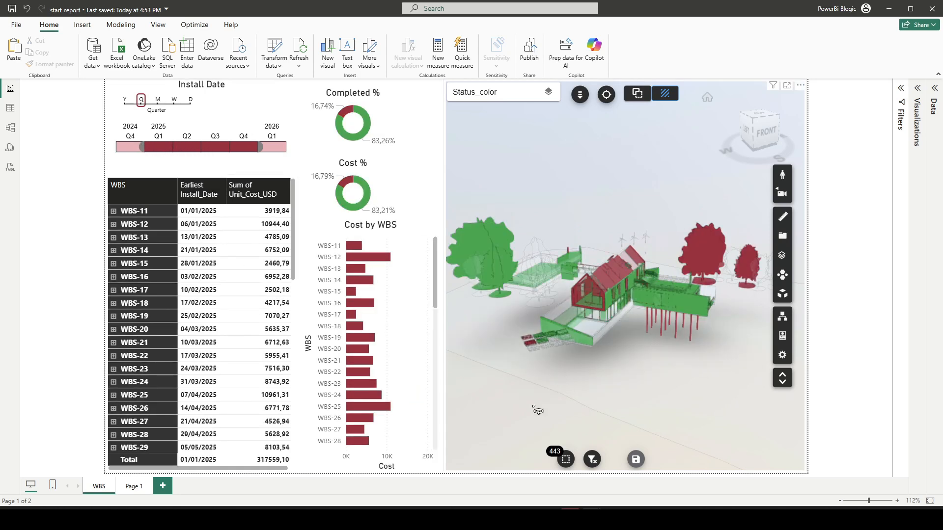
Step: Cross-filter the status-colored model by WBS-12, WBS-13, WBS-16 and WBS-22 from the matrix, and clear the selection
left_click(199, 225)
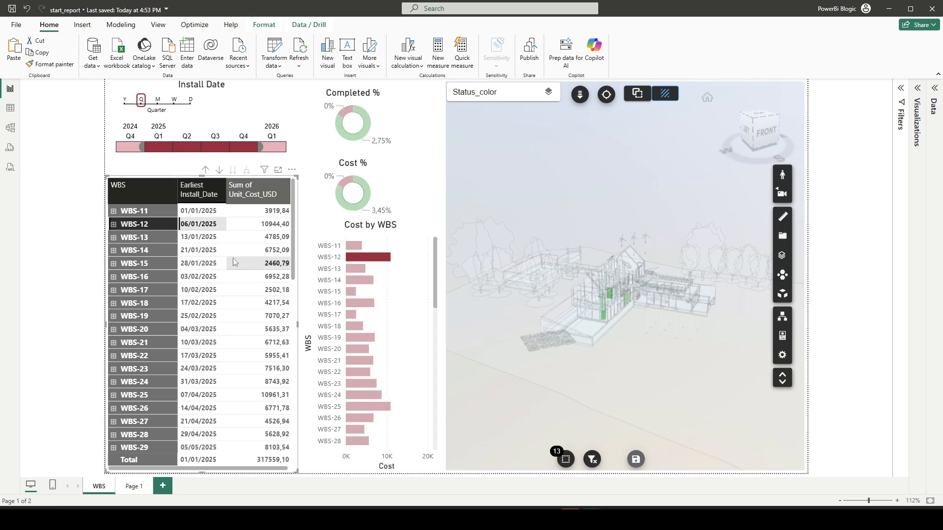
left_click(199, 237)
left_click(199, 276)
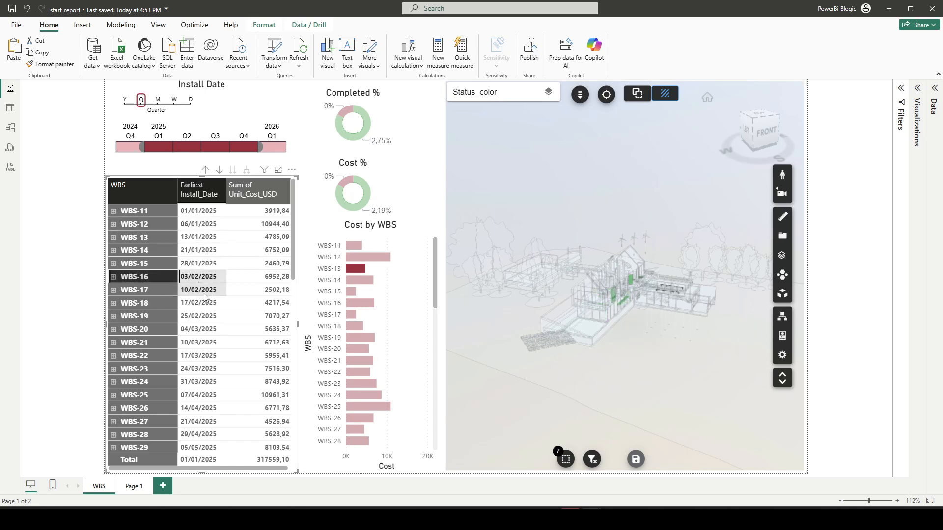
left_click(199, 356)
left_click(518, 378)
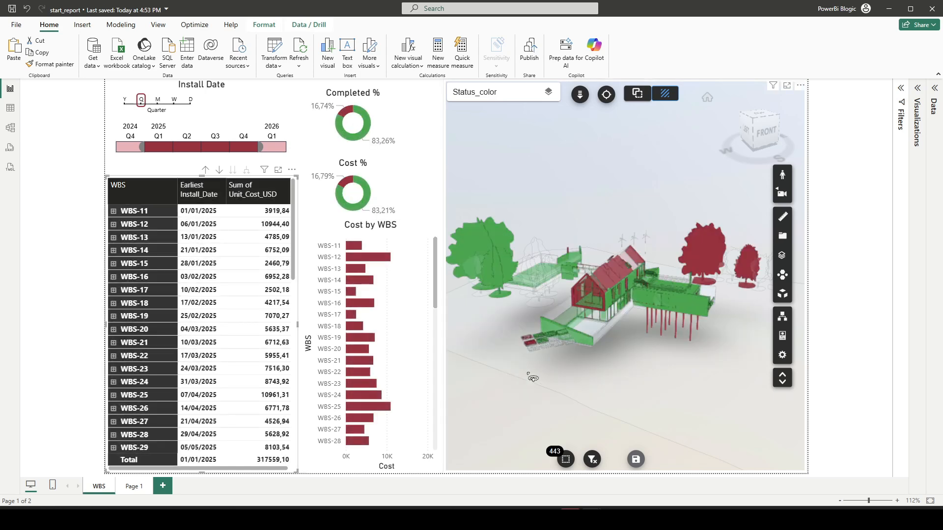